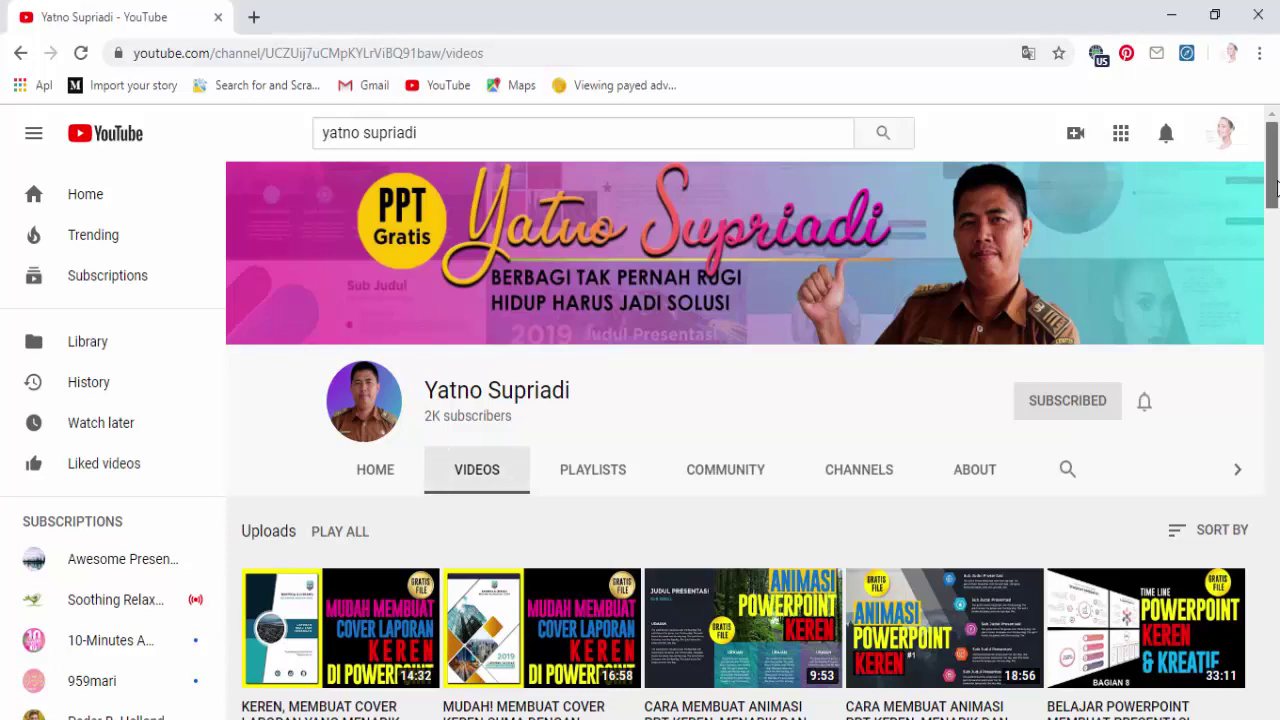
Scroll through the YouTube channel's uploaded PowerPoint tutorial videos
{"action": "left_click_drag", "start_coordinate": [1276, 186], "coordinate": [1276, 210]}
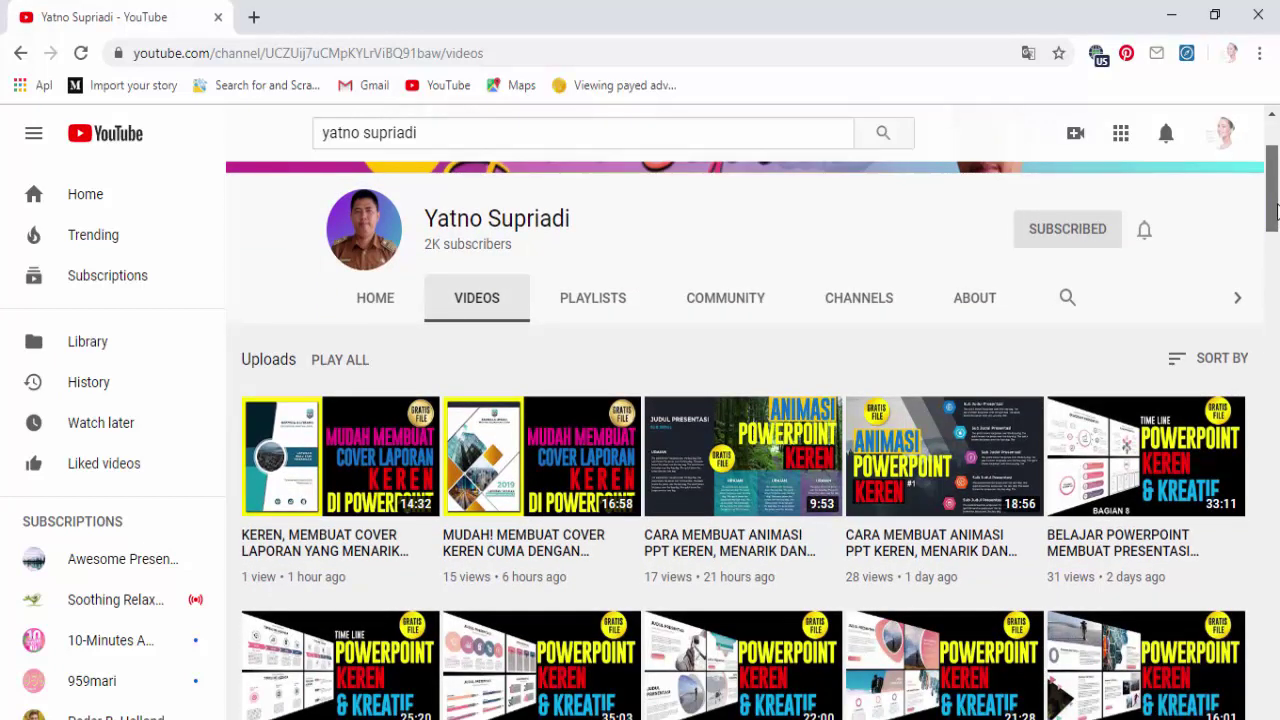
{"action": "mouse_move", "coordinate": [1276, 208]}
{"action": "left_mouse_down"}
{"action": "mouse_move", "coordinate": [1276, 595]}
{"action": "mouse_move", "coordinate": [1272, 155]}
{"action": "left_mouse_up"}
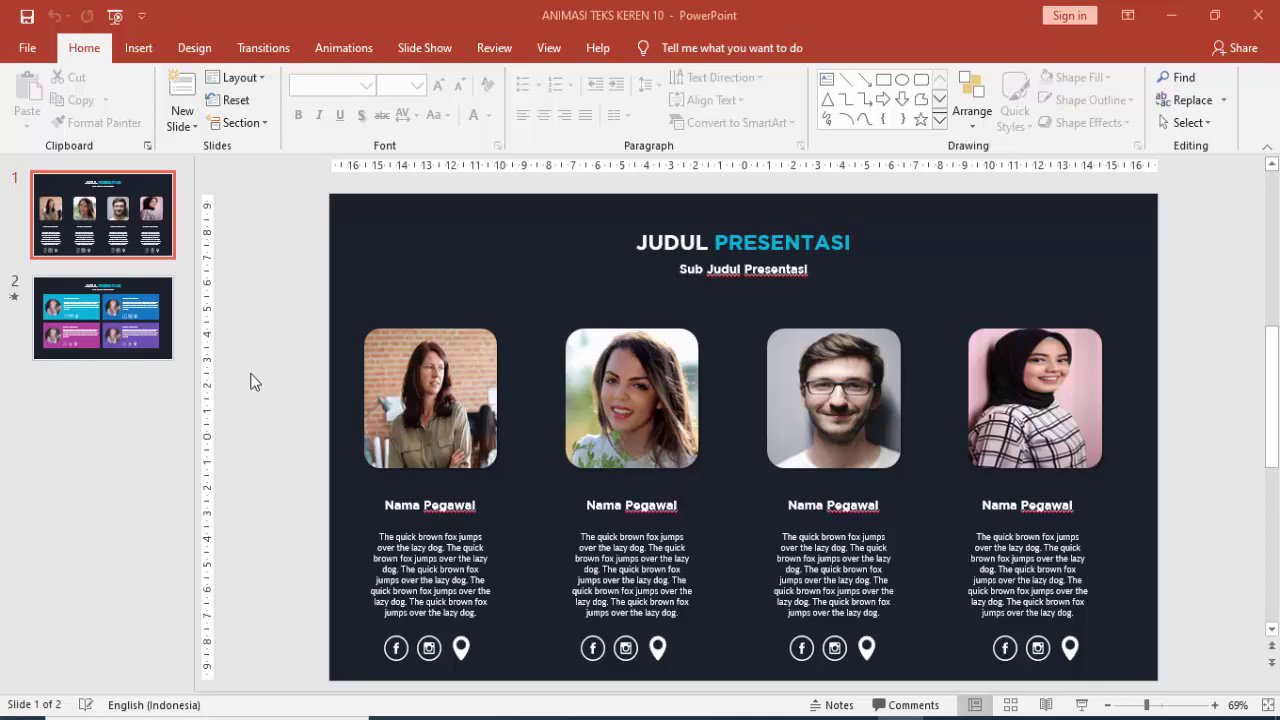
Close ANIMASI TEKS KEREN 10 and flip between slides 1 and 2 of ANIMASI TEKS KEREN 11
{"action": "left_click", "coordinate": [126, 319]}
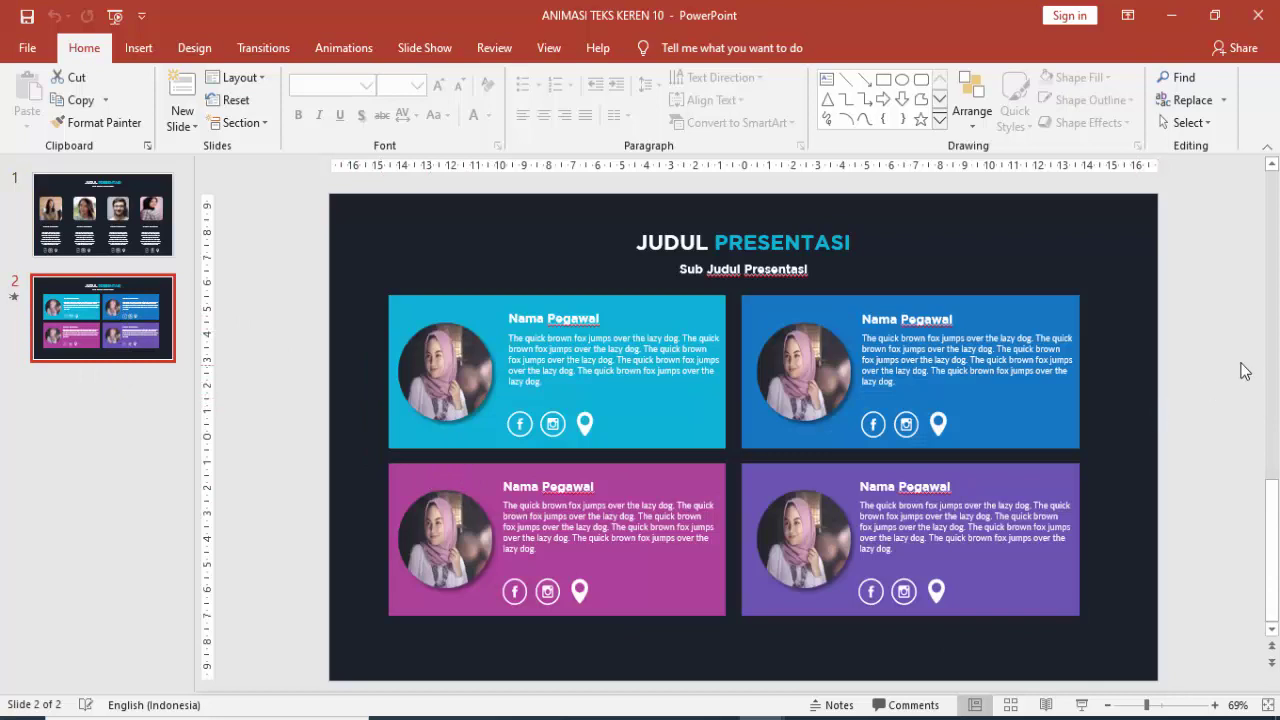
{"action": "left_click", "coordinate": [1258, 15]}
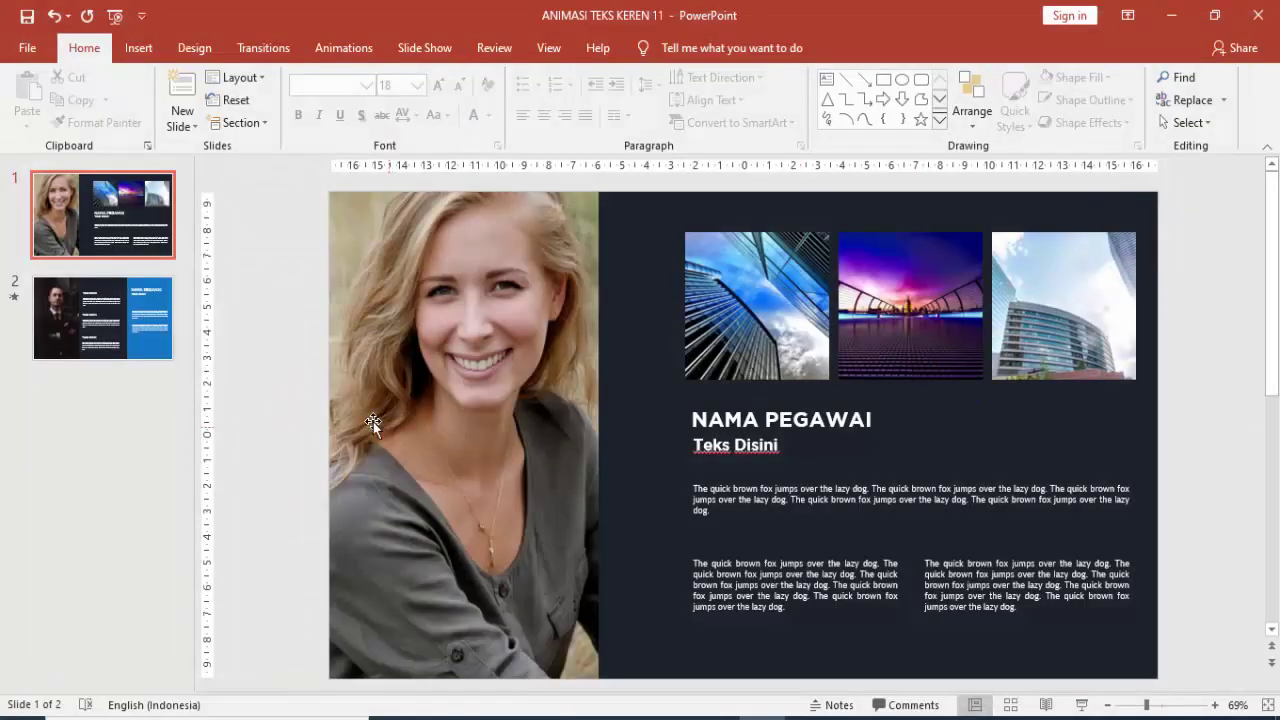
{"action": "left_click", "coordinate": [165, 335]}
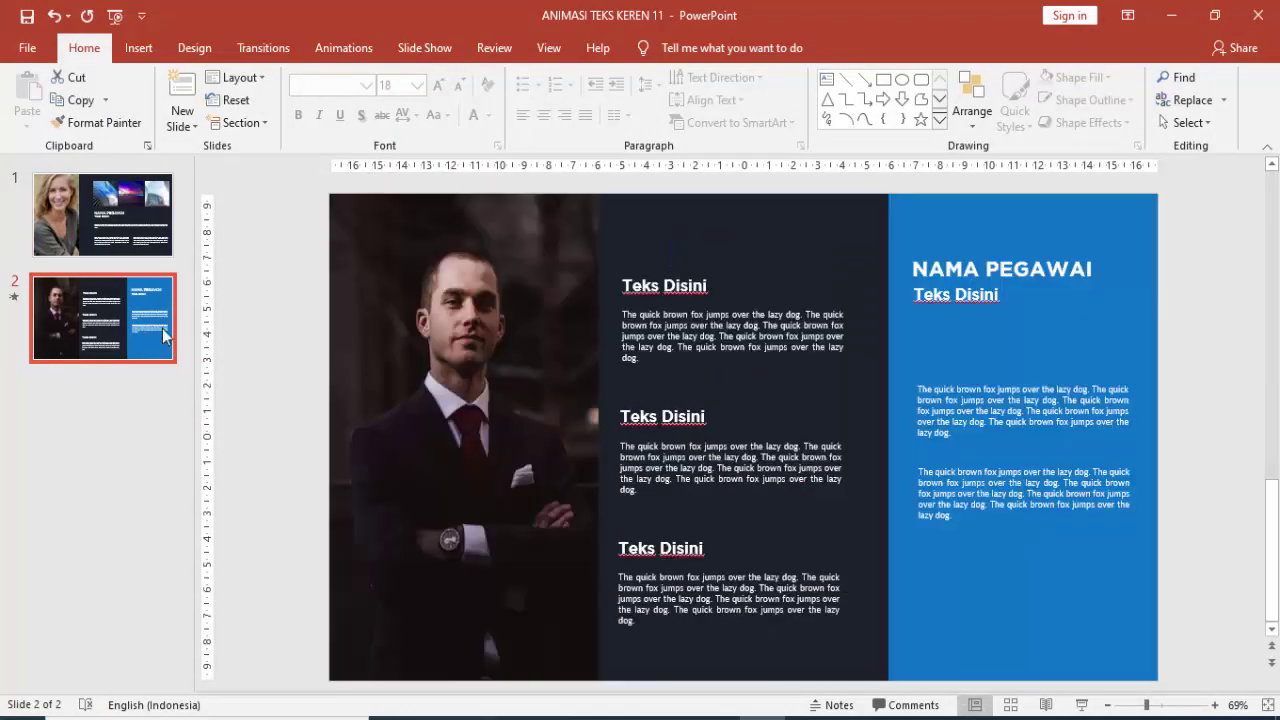
{"action": "left_click", "coordinate": [129, 228]}
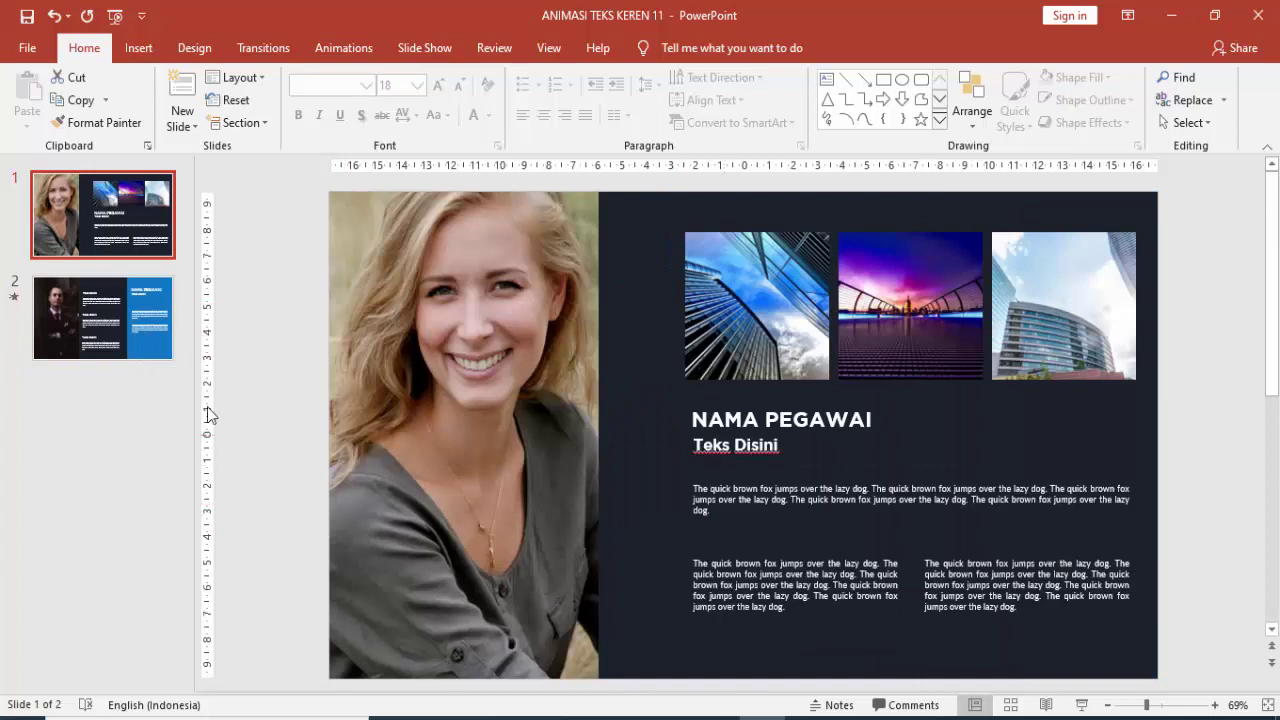
{"action": "left_click", "coordinate": [167, 344]}
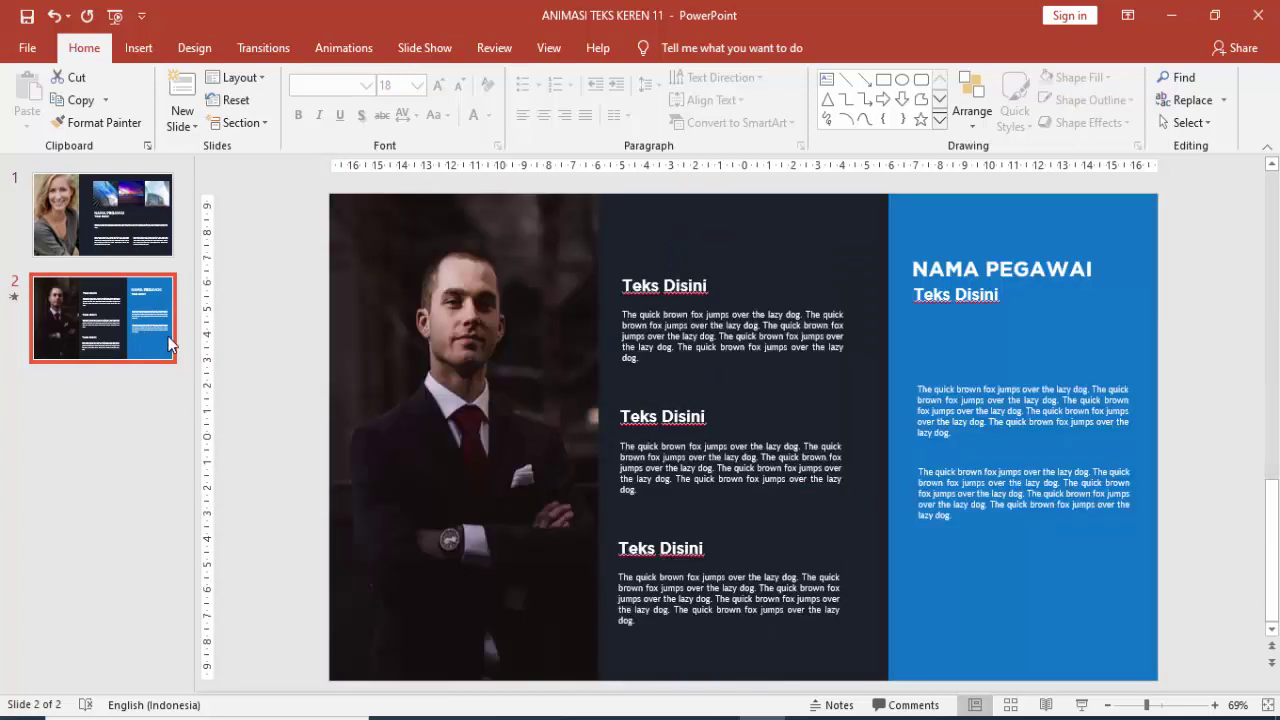
{"action": "left_click", "coordinate": [139, 250]}
Zoom out and select the woman's portrait photo, leaving it in place
{"action": "left_click", "coordinate": [523, 346]}
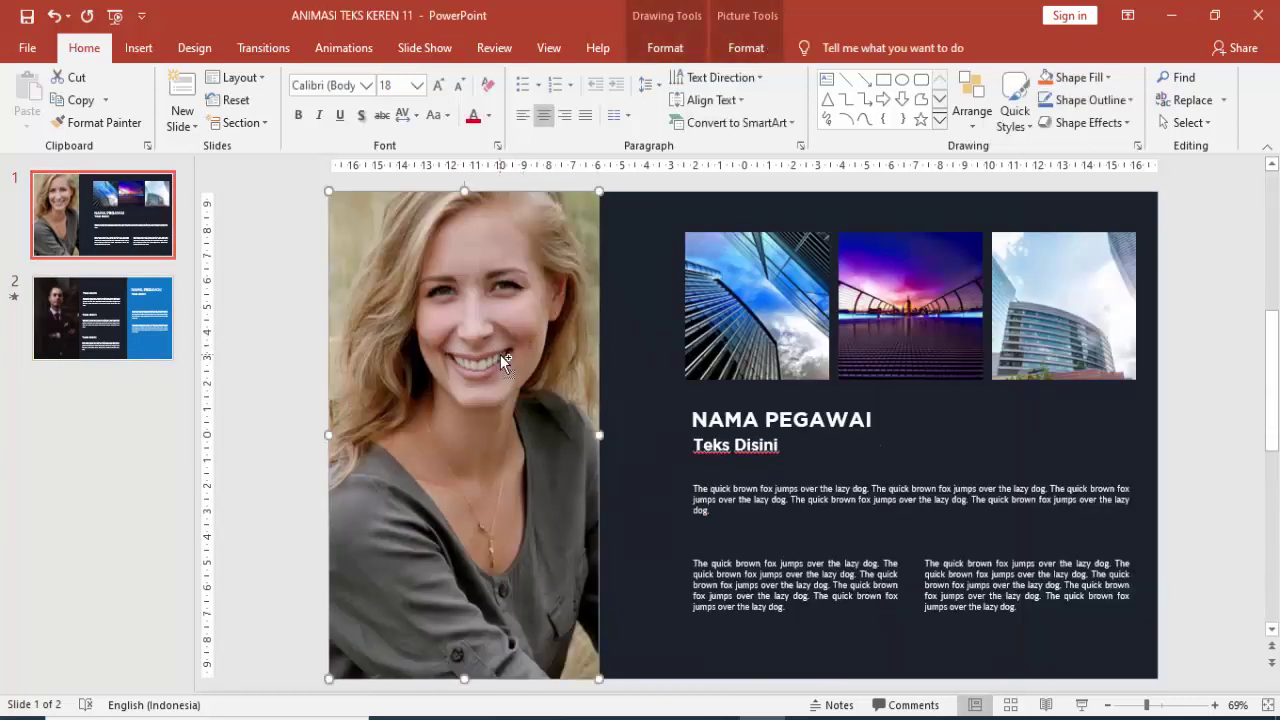
{"action": "scroll", "coordinate": [500, 354], "scroll_direction": "down", "scroll_amount": 2}
{"action": "left_click", "coordinate": [707, 224]}
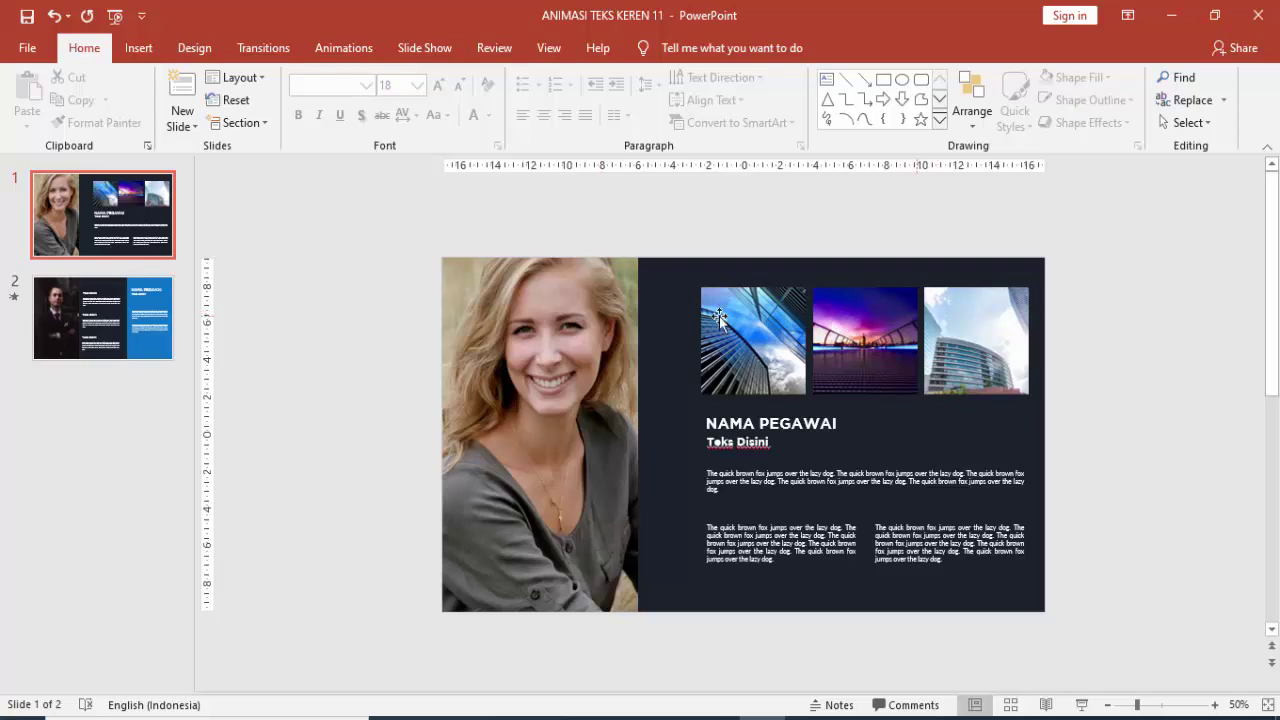
{"action": "left_click", "coordinate": [564, 342]}
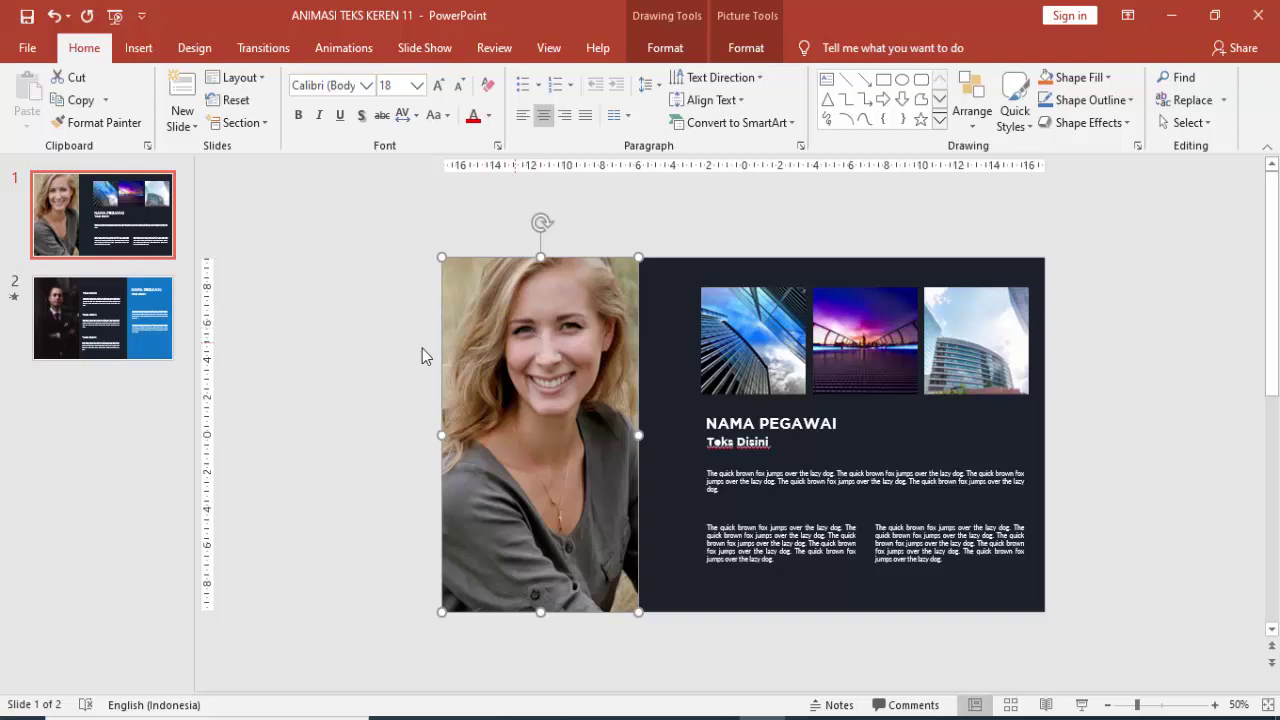
{"action": "left_click_drag", "start_coordinate": [574, 344], "coordinate": [577, 346]}
Select each of the three building photos in turn, then deselect everything
{"action": "left_click", "coordinate": [745, 345]}
{"action": "left_click", "coordinate": [885, 342]}
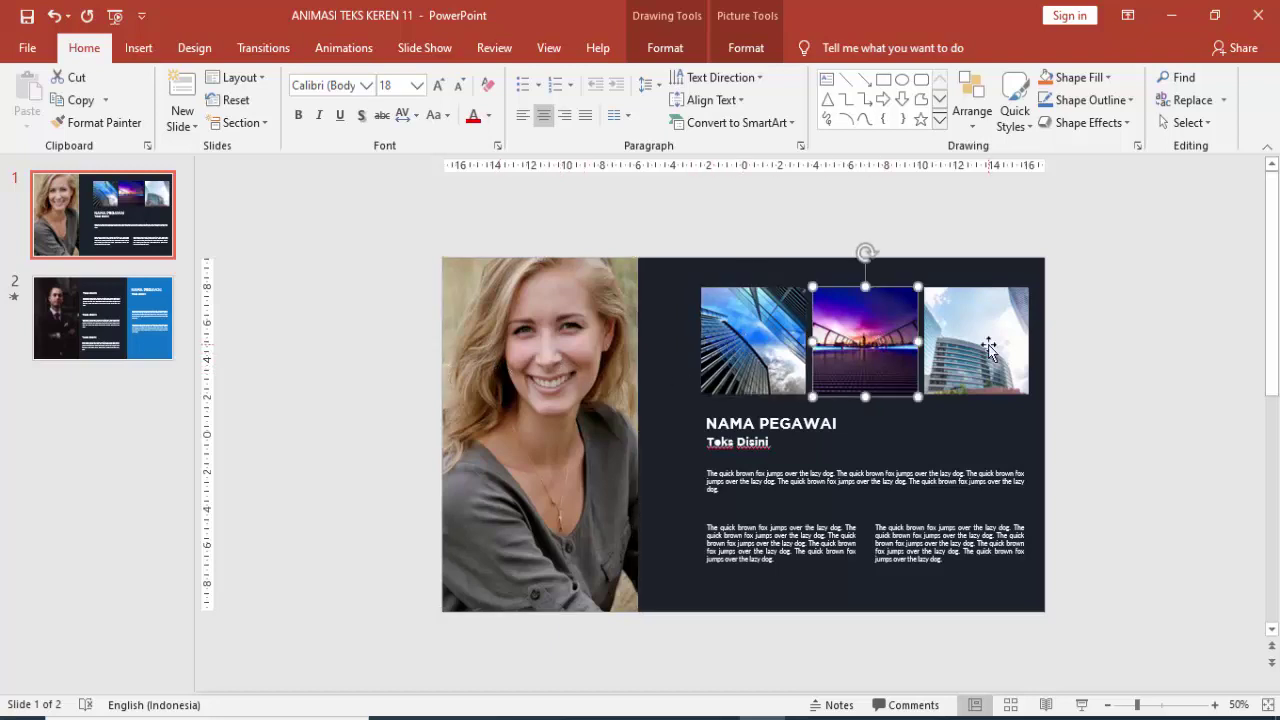
{"action": "left_click", "coordinate": [988, 352]}
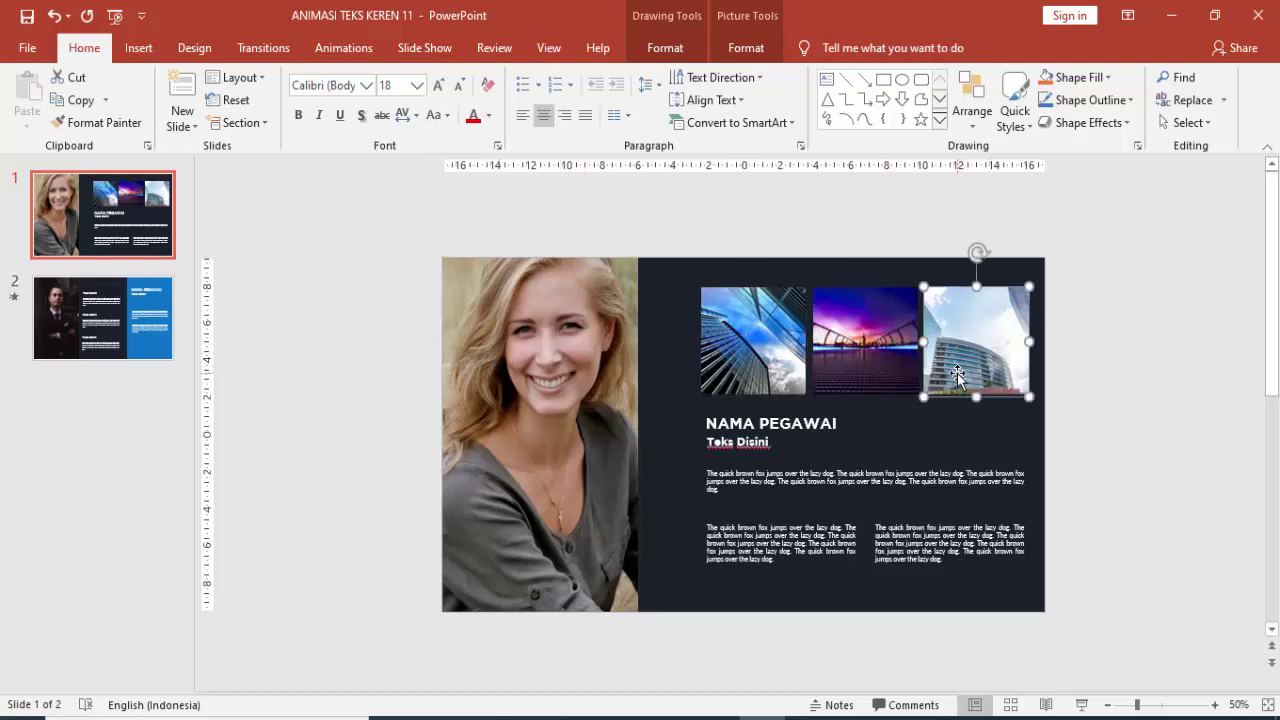
{"action": "left_click", "coordinate": [742, 362]}
{"action": "left_click", "coordinate": [846, 350]}
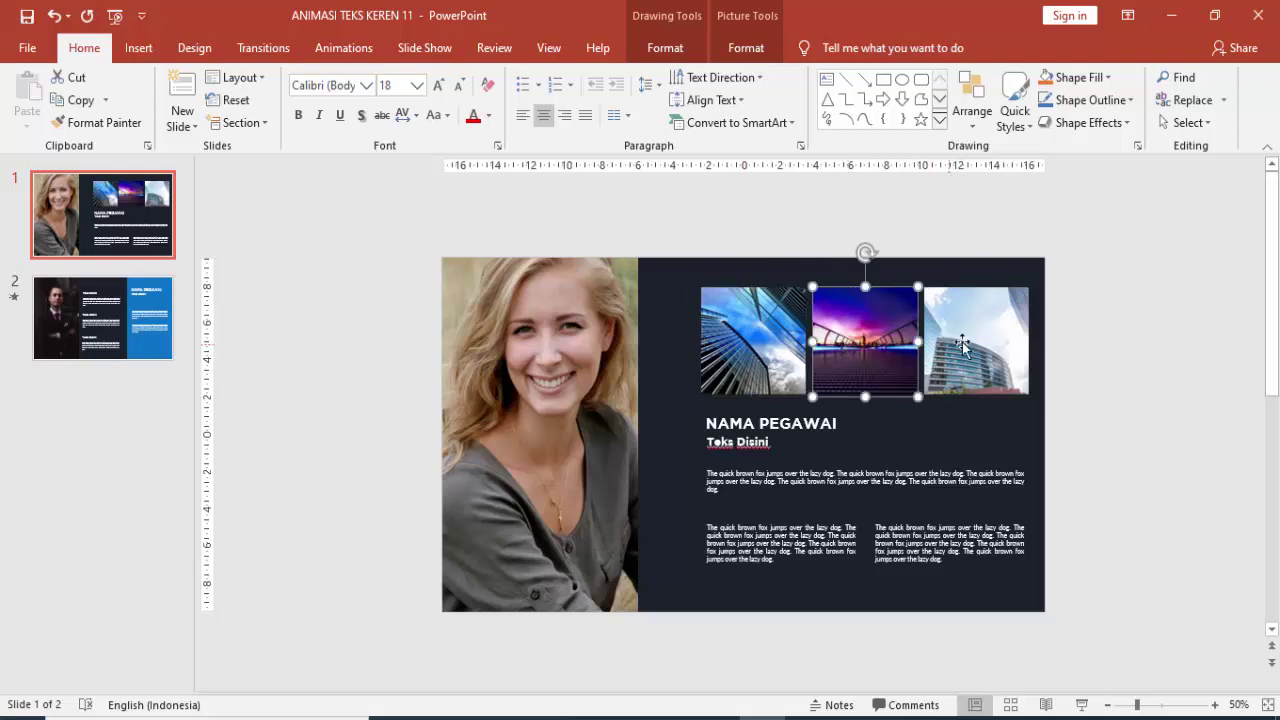
{"action": "left_click", "coordinate": [962, 345]}
{"action": "left_click", "coordinate": [850, 350]}
{"action": "left_click", "coordinate": [770, 350]}
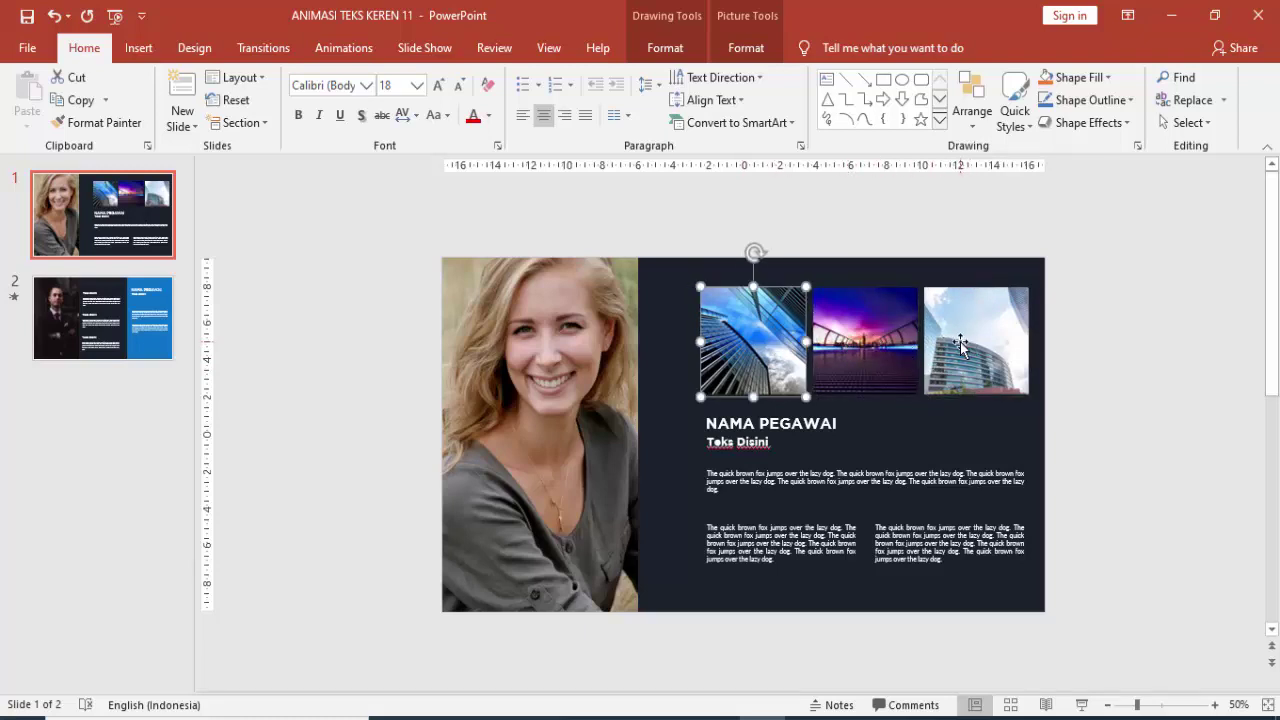
{"action": "left_click", "coordinate": [883, 347]}
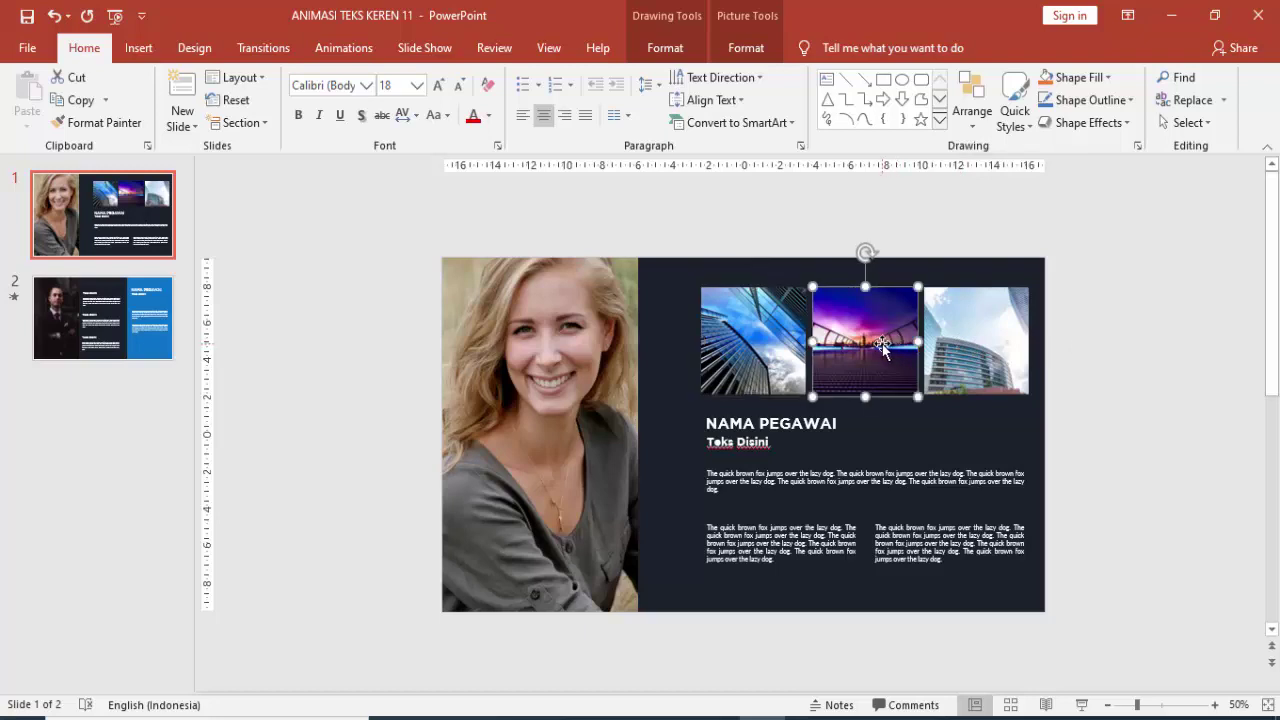
{"action": "left_click", "coordinate": [998, 344]}
{"action": "left_click", "coordinate": [1056, 333]}
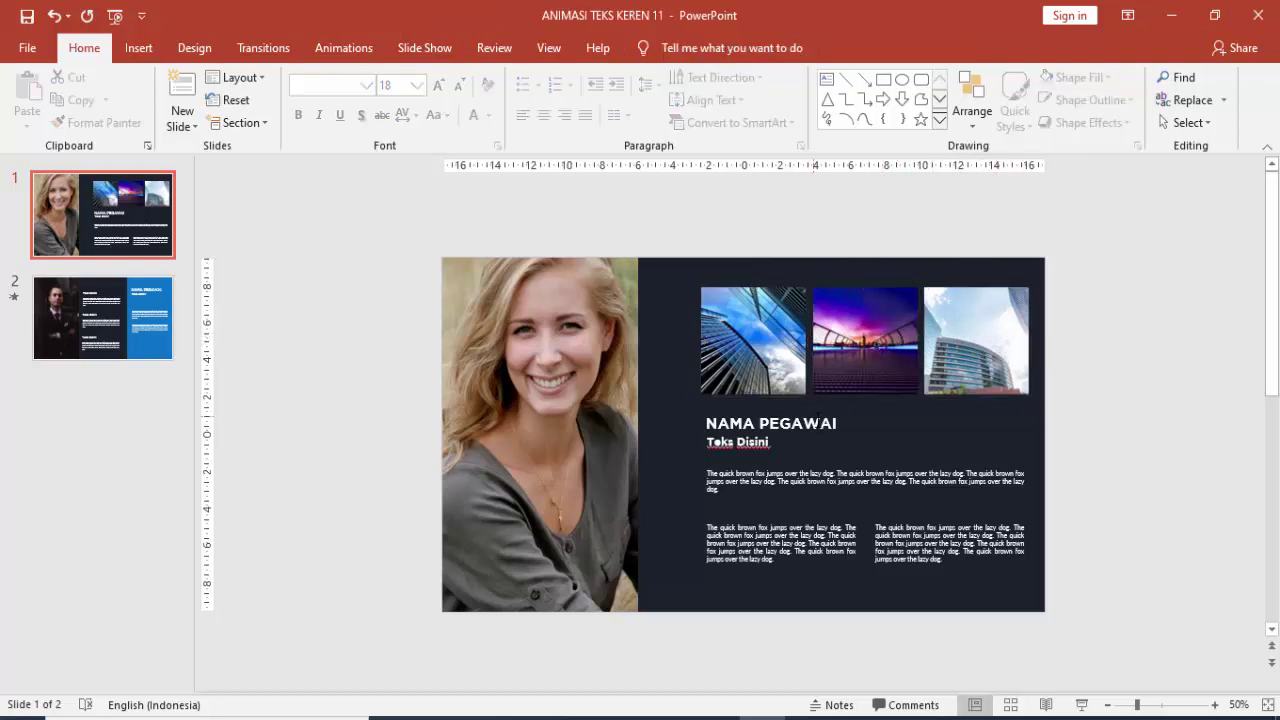
Select the Teks Disini subheading and the three sample-text paragraph boxes one by one
{"action": "left_click", "coordinate": [773, 425]}
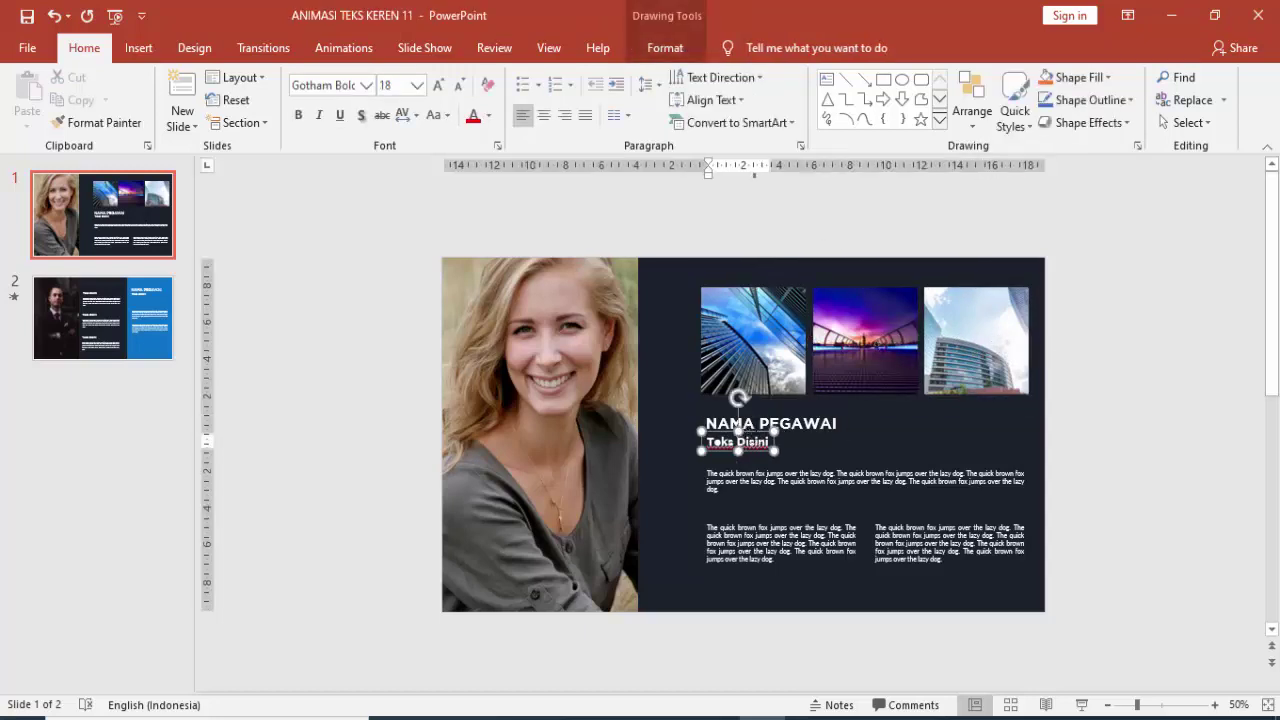
{"action": "left_click", "coordinate": [760, 492]}
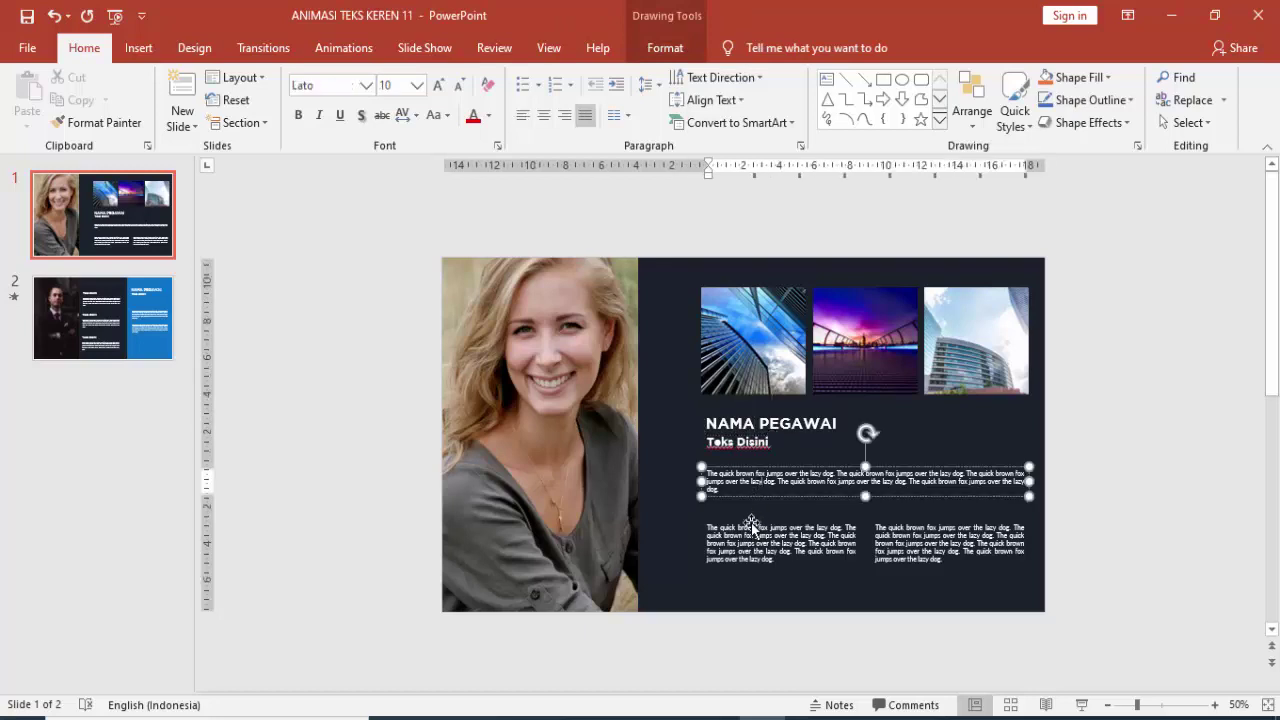
{"action": "left_click", "coordinate": [941, 547]}
{"action": "left_click", "coordinate": [785, 540]}
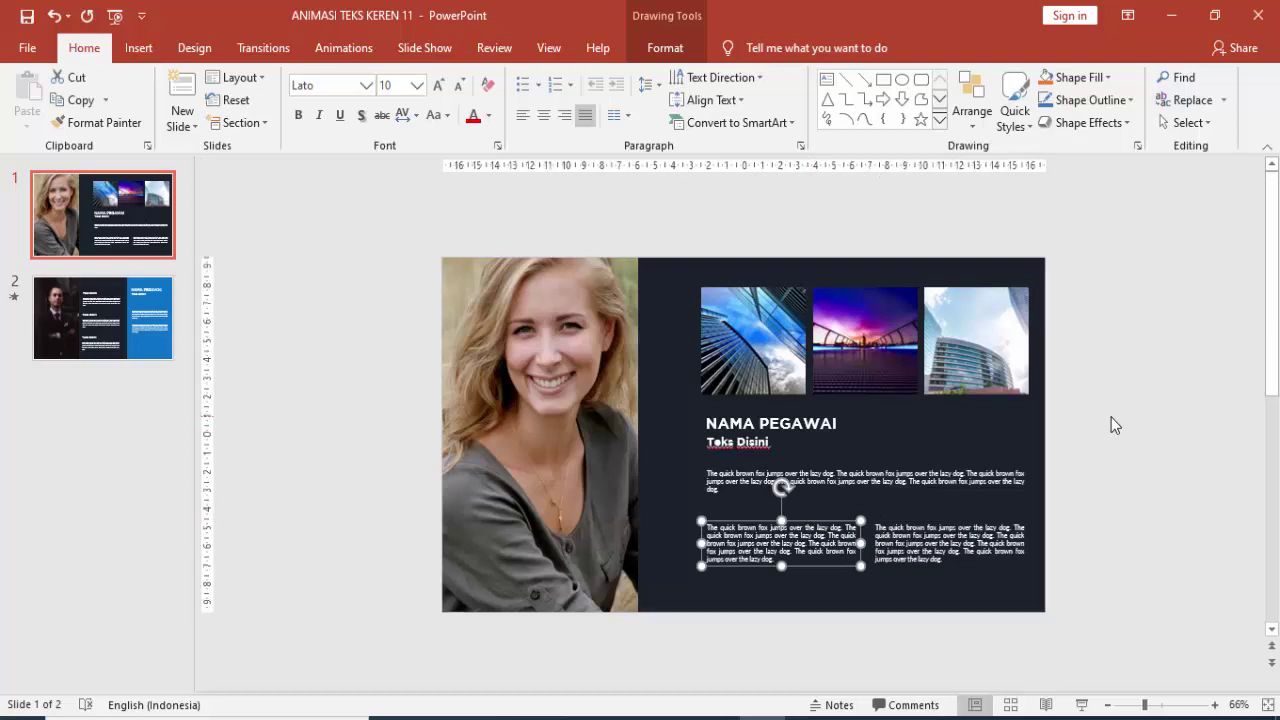
{"action": "scroll", "coordinate": [1111, 417], "scroll_direction": "up", "scroll_amount": 2}
{"action": "left_click", "coordinate": [313, 310]}
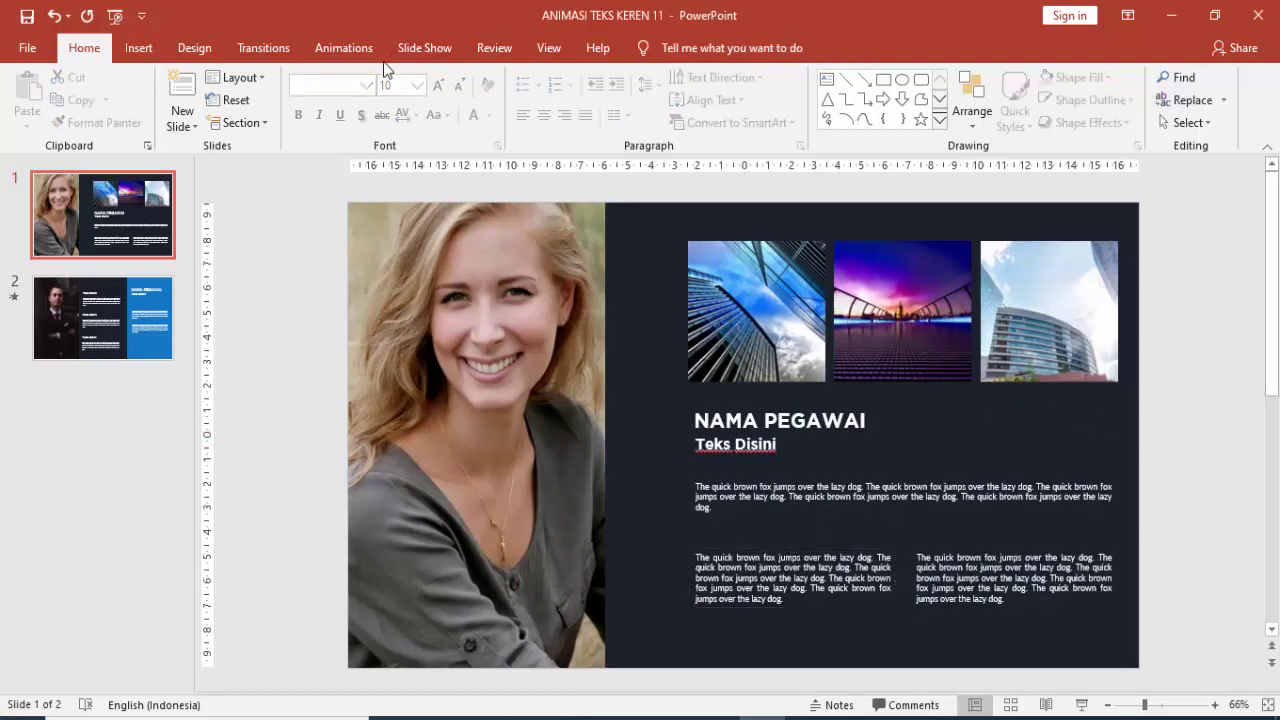
Open the Animation Pane and give the woman's photo a 1-second Fly In from the left
{"action": "left_click", "coordinate": [336, 50]}
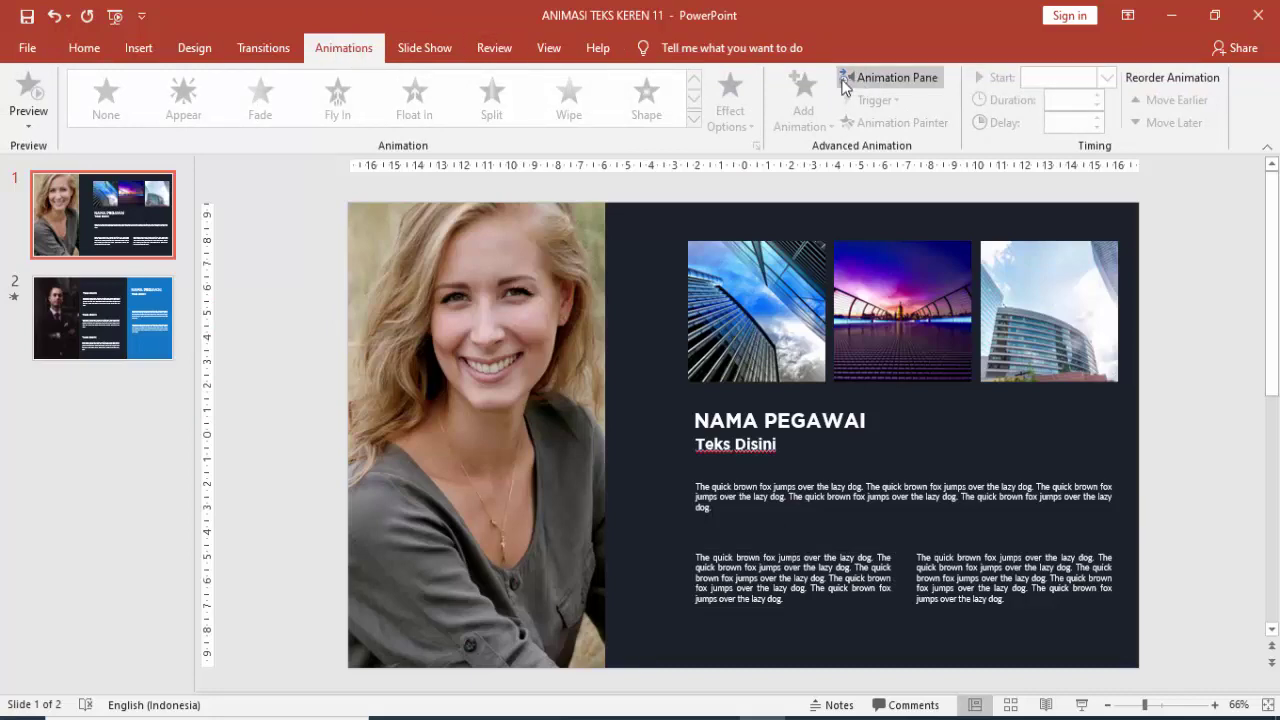
{"action": "left_click", "coordinate": [894, 80]}
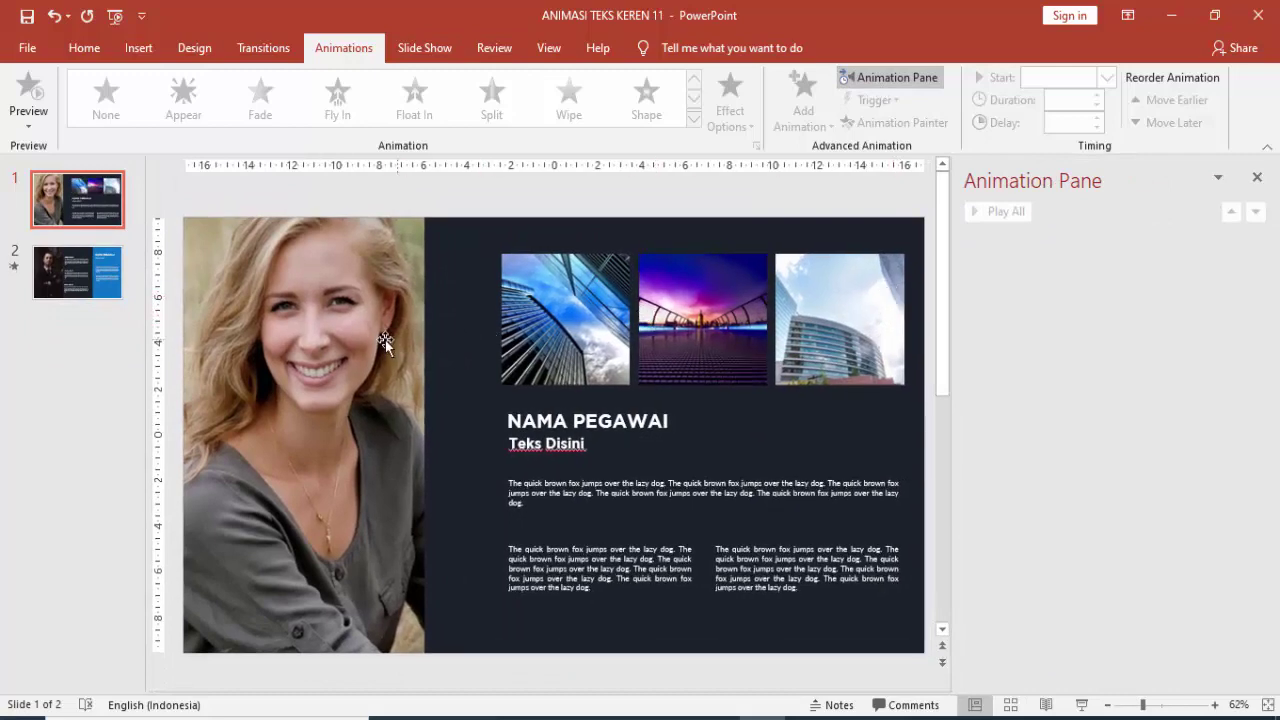
{"action": "left_click", "coordinate": [385, 340]}
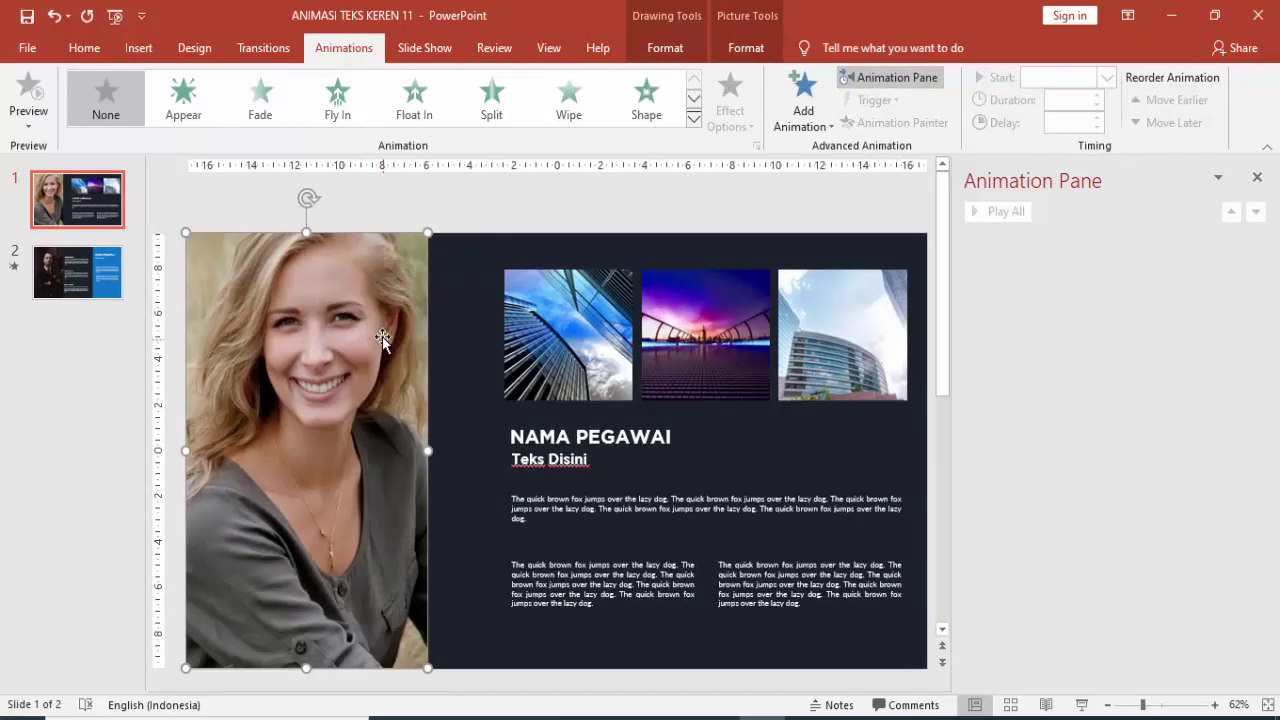
{"action": "left_click", "coordinate": [803, 105]}
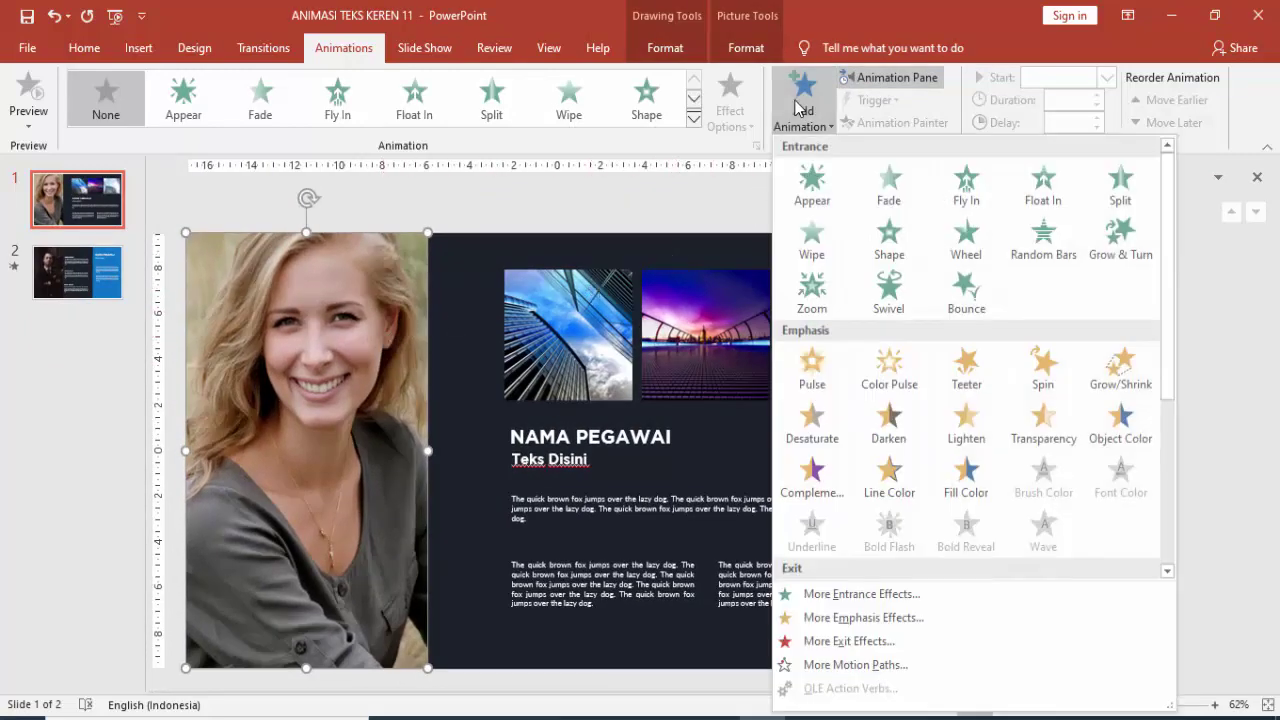
{"action": "left_click", "coordinate": [960, 192]}
{"action": "left_click", "coordinate": [730, 105]}
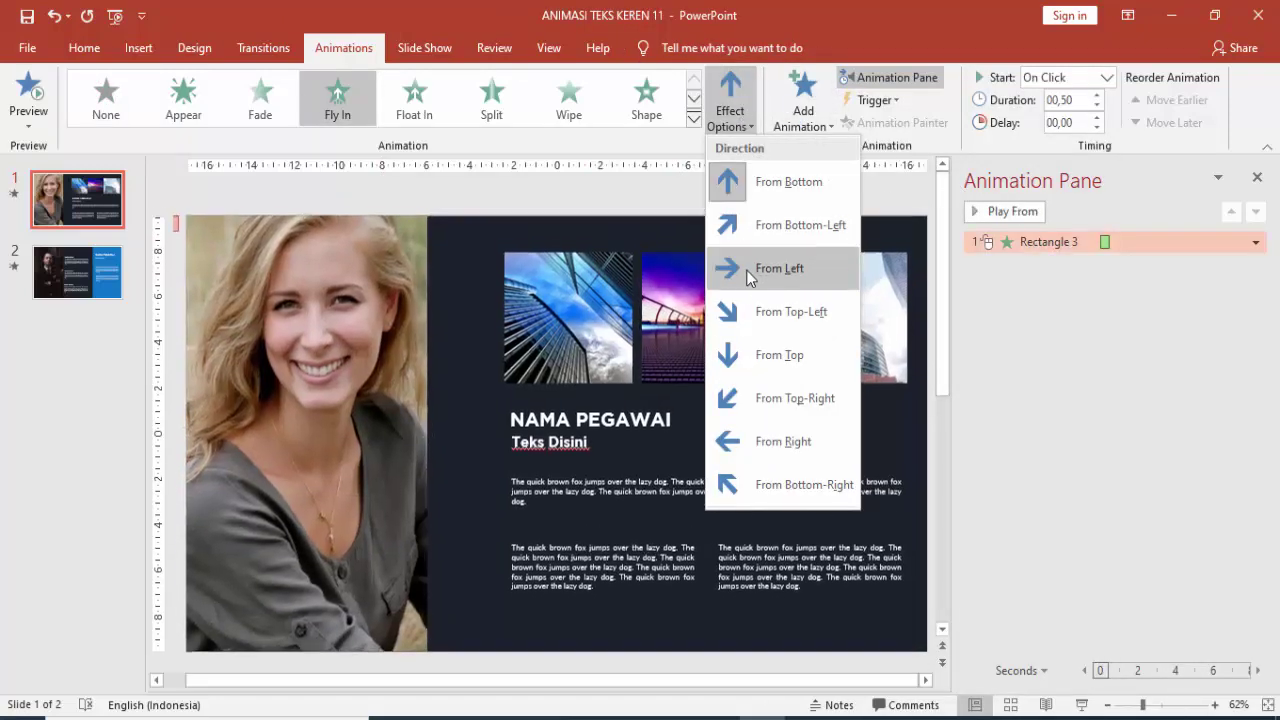
{"action": "left_click", "coordinate": [748, 270]}
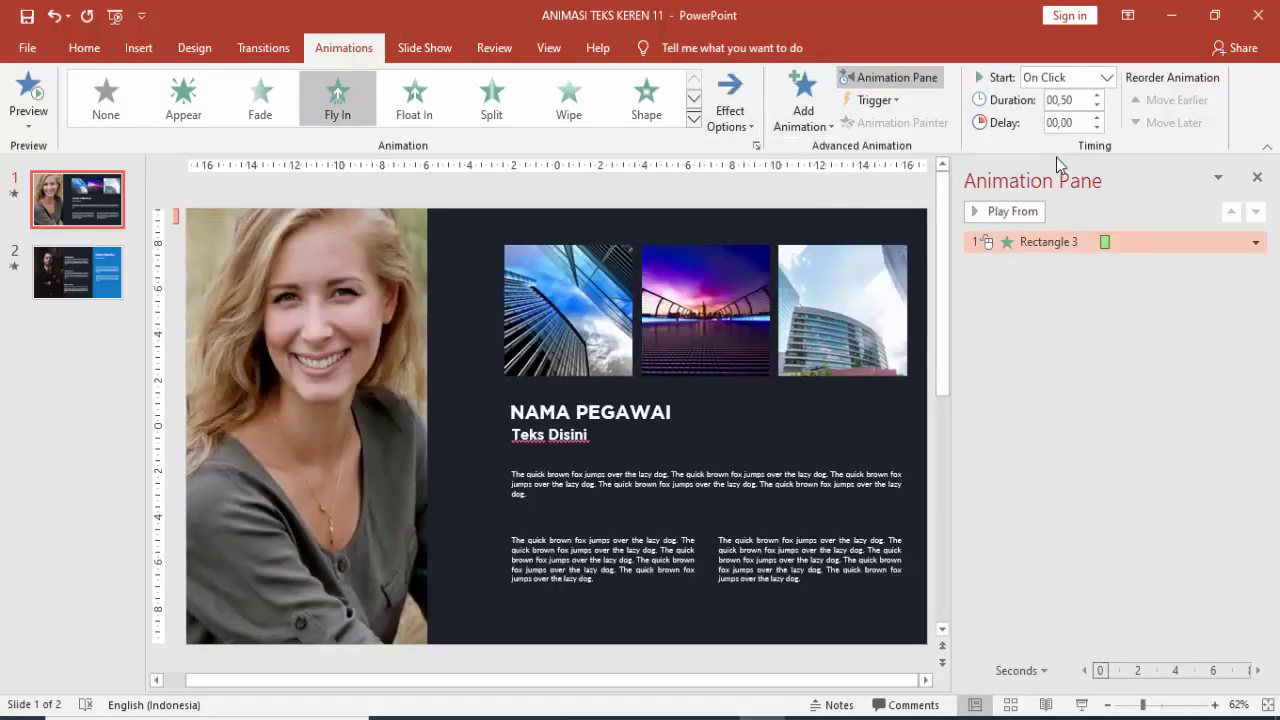
{"action": "left_click", "coordinate": [1106, 77]}
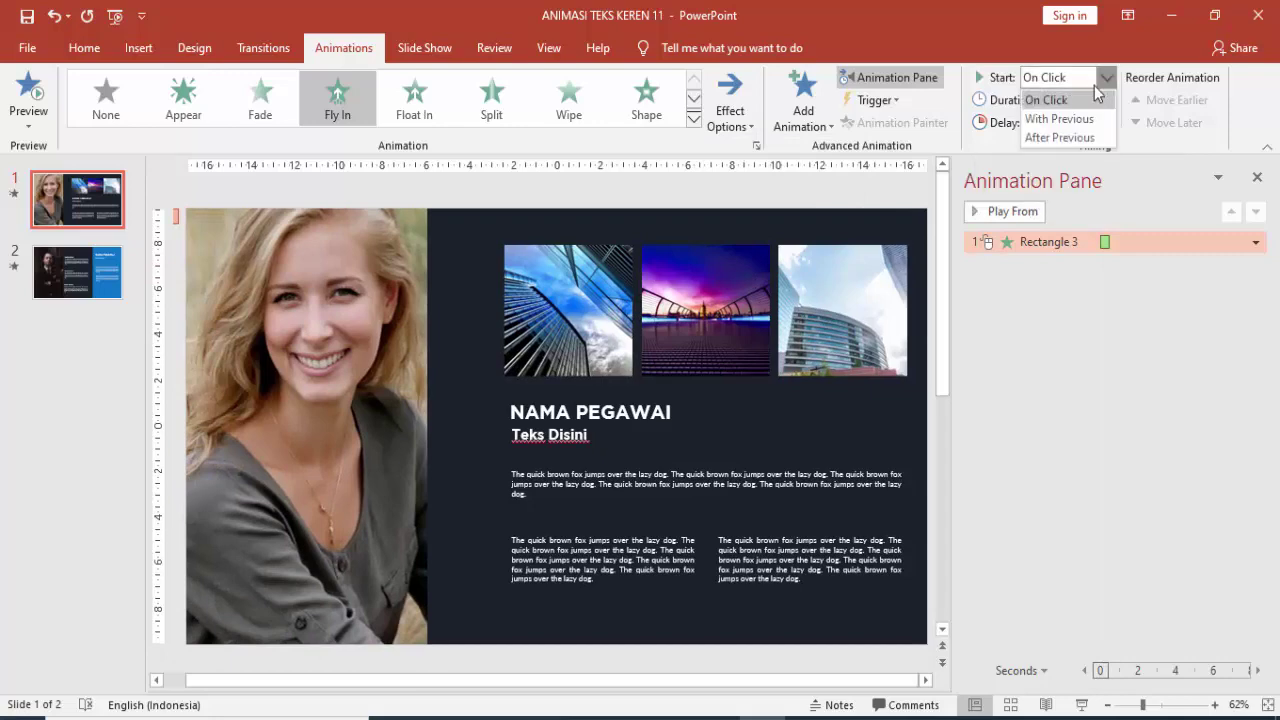
{"action": "left_click", "coordinate": [1066, 100]}
{"action": "left_click", "coordinate": [1097, 95]}
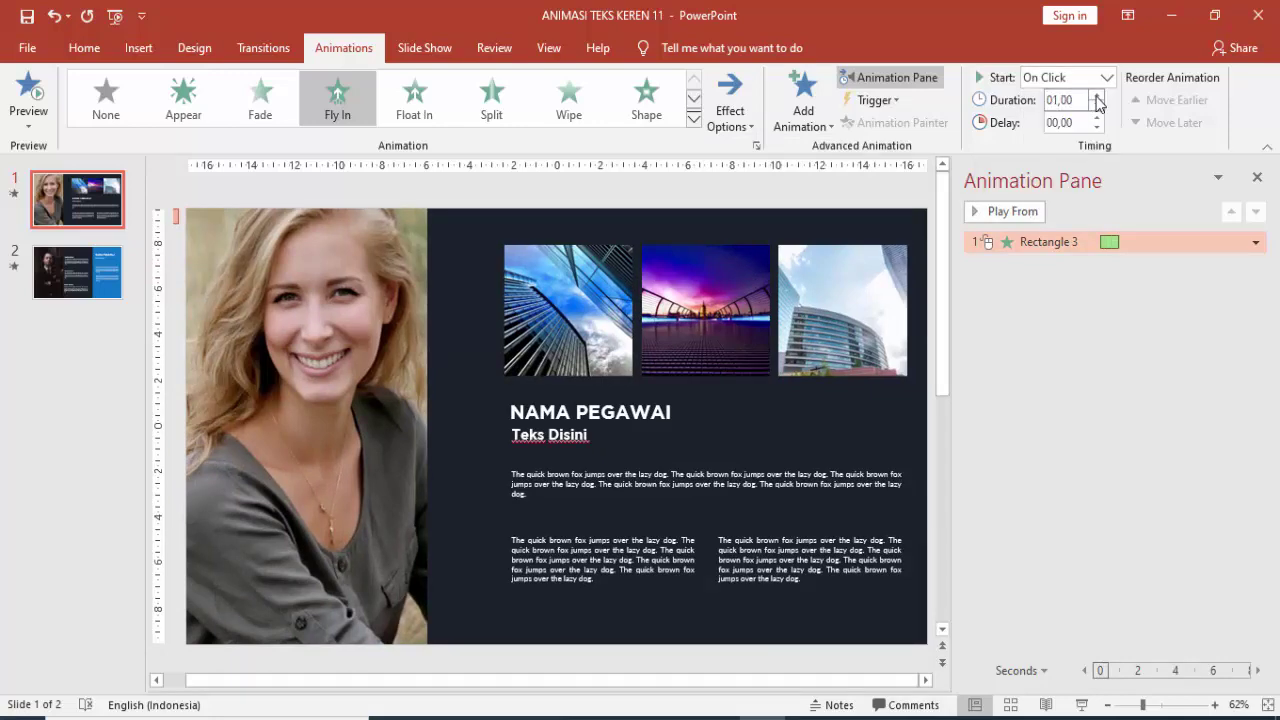
Set Rectangle 3's Fly In smooth end to about 0.8 seconds
{"action": "double_click", "coordinate": [1110, 243]}
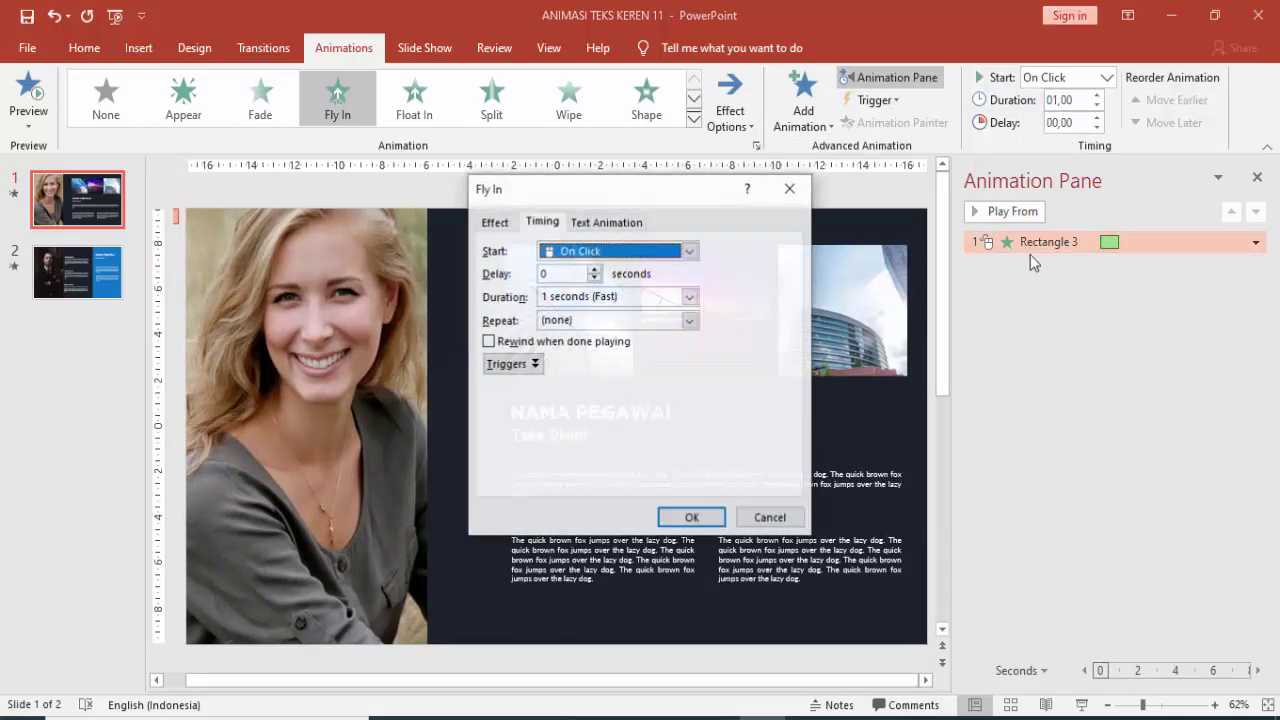
{"action": "left_click", "coordinate": [490, 224]}
{"action": "left_click_drag", "start_coordinate": [587, 333], "coordinate": [632, 333]}
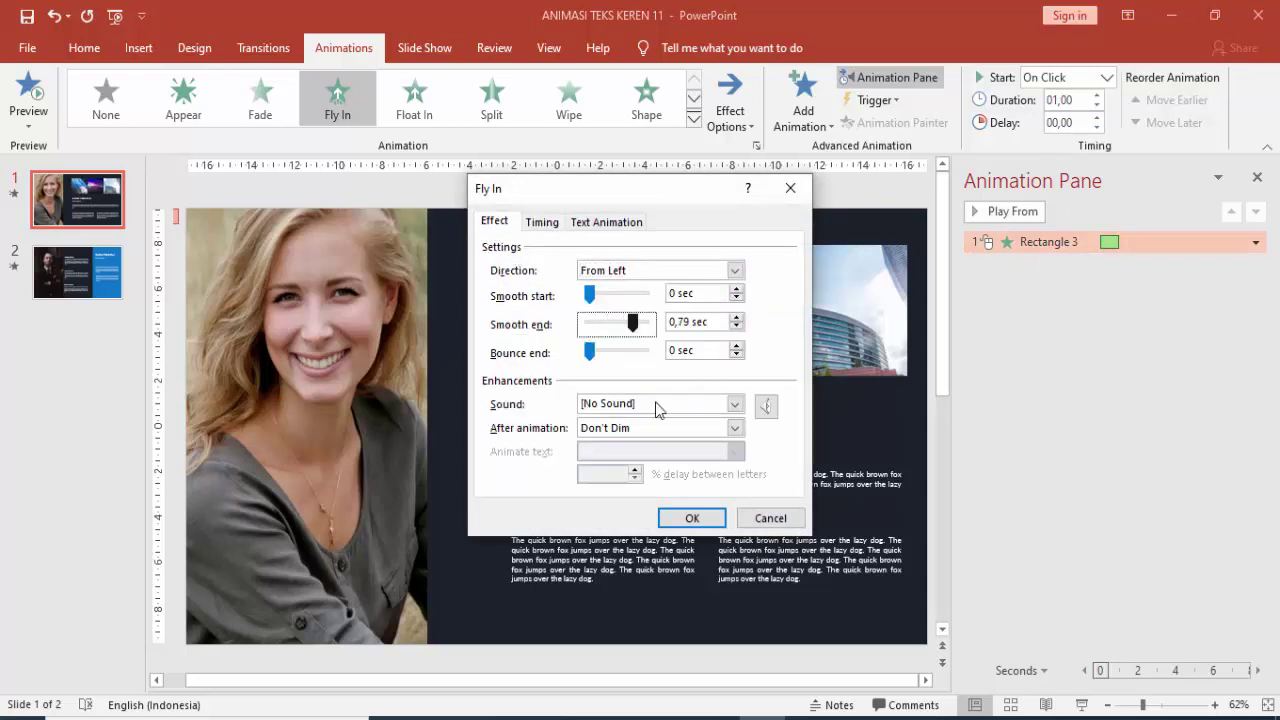
{"action": "left_click", "coordinate": [692, 518]}
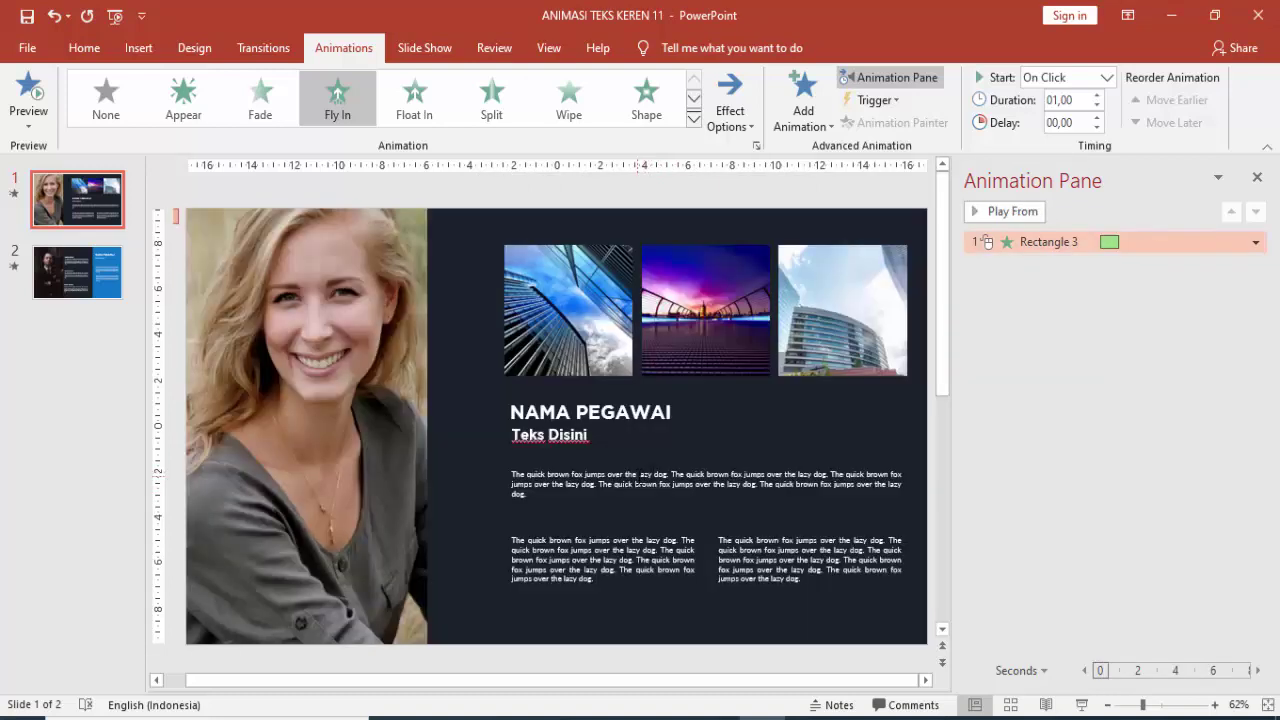
{"action": "left_click", "coordinate": [589, 337]}
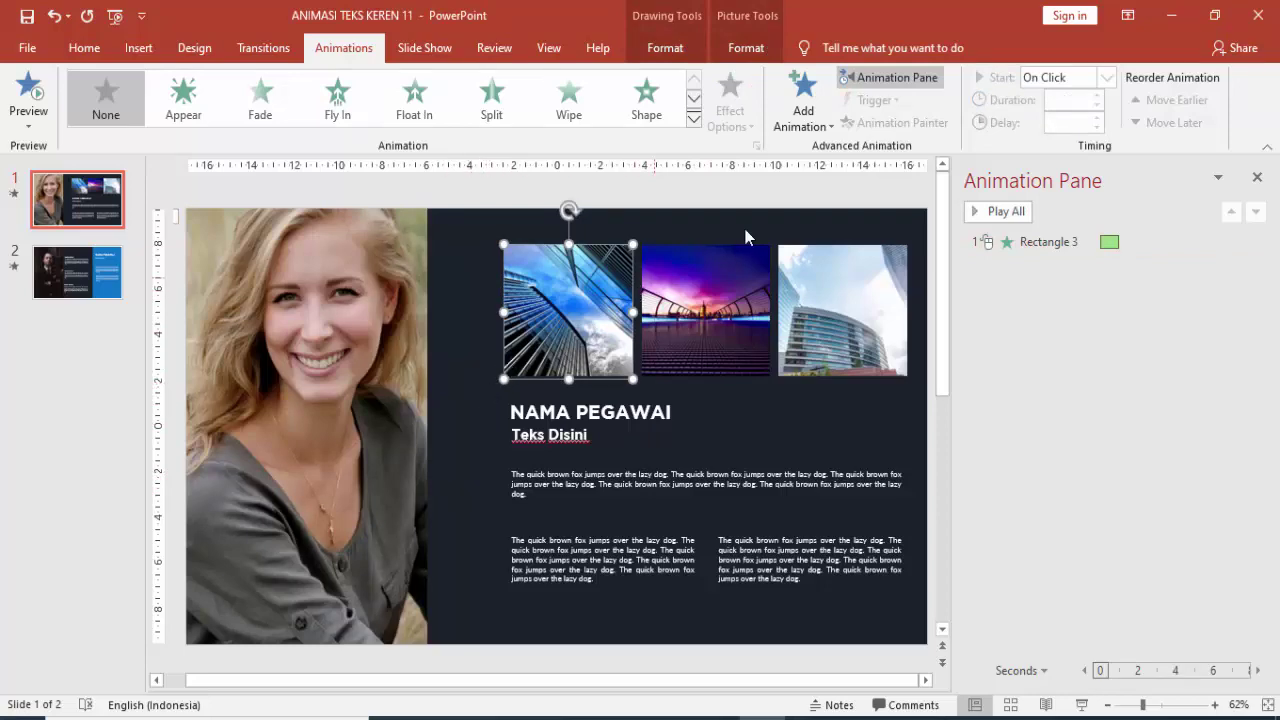
Add a Fly In from the Top to the first city photo, starting With Previous
{"action": "left_click", "coordinate": [813, 104]}
{"action": "left_click", "coordinate": [977, 180]}
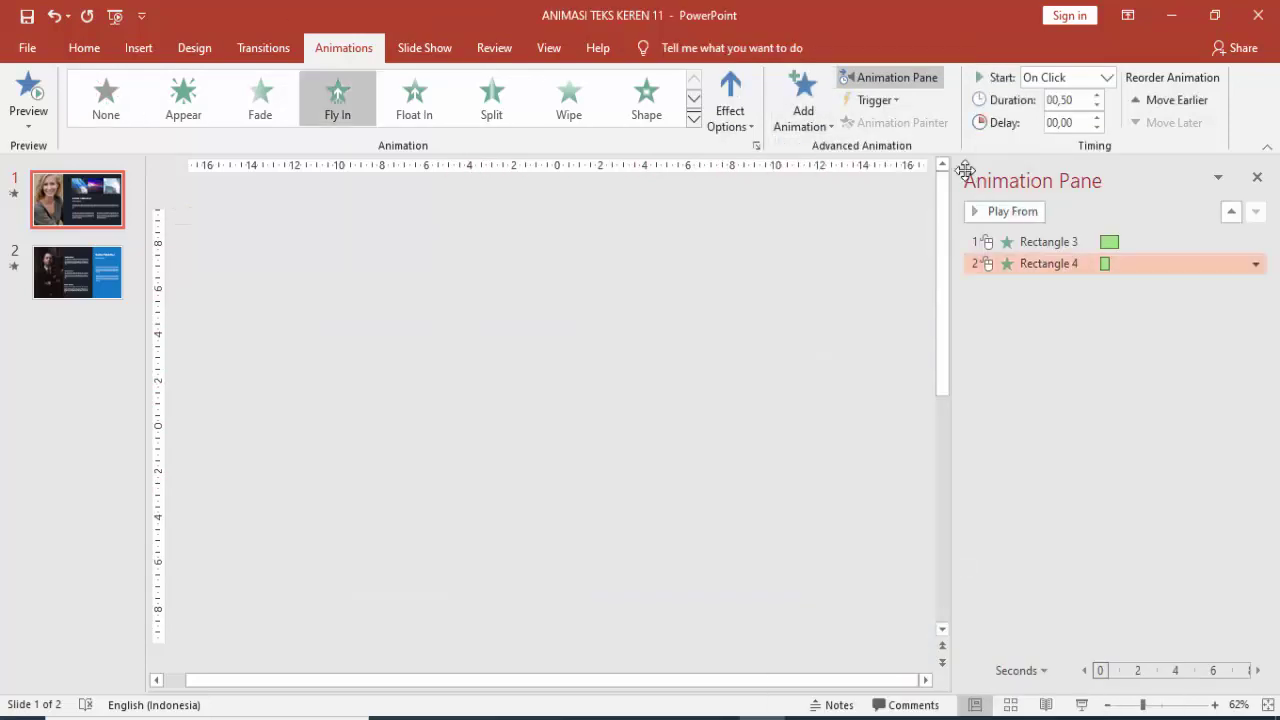
{"action": "left_click", "coordinate": [749, 93]}
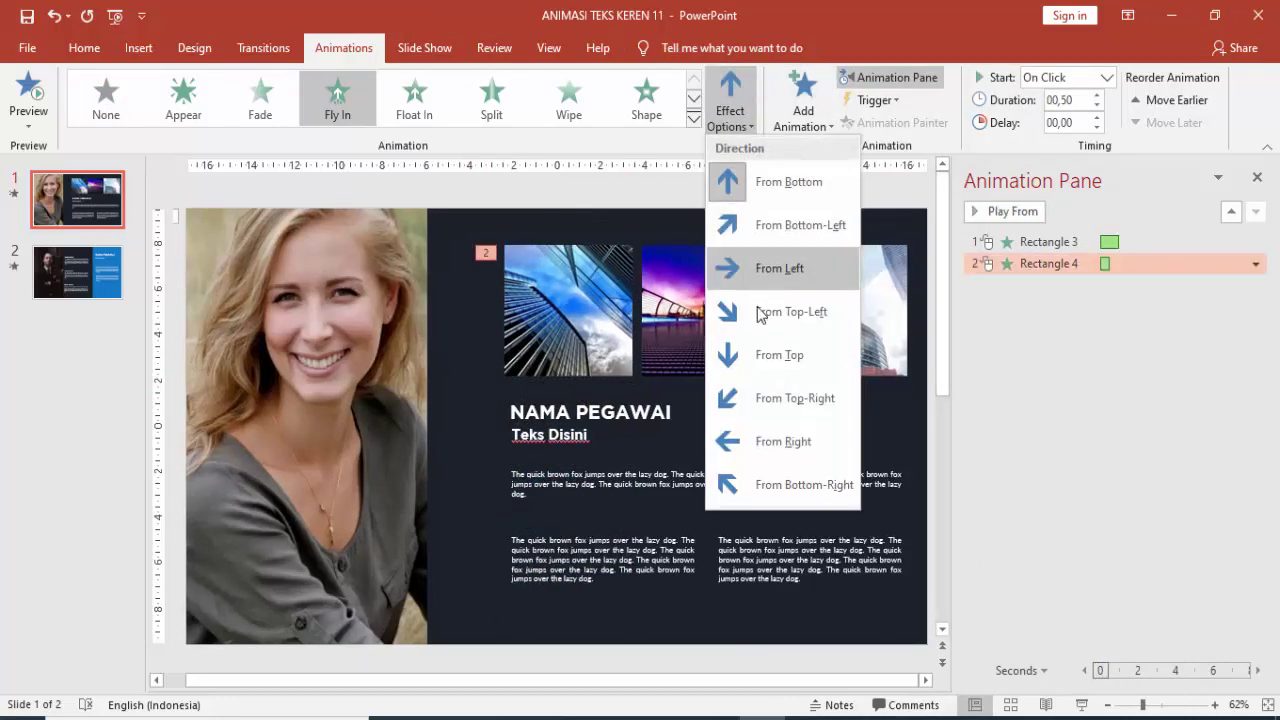
{"action": "left_click", "coordinate": [780, 358]}
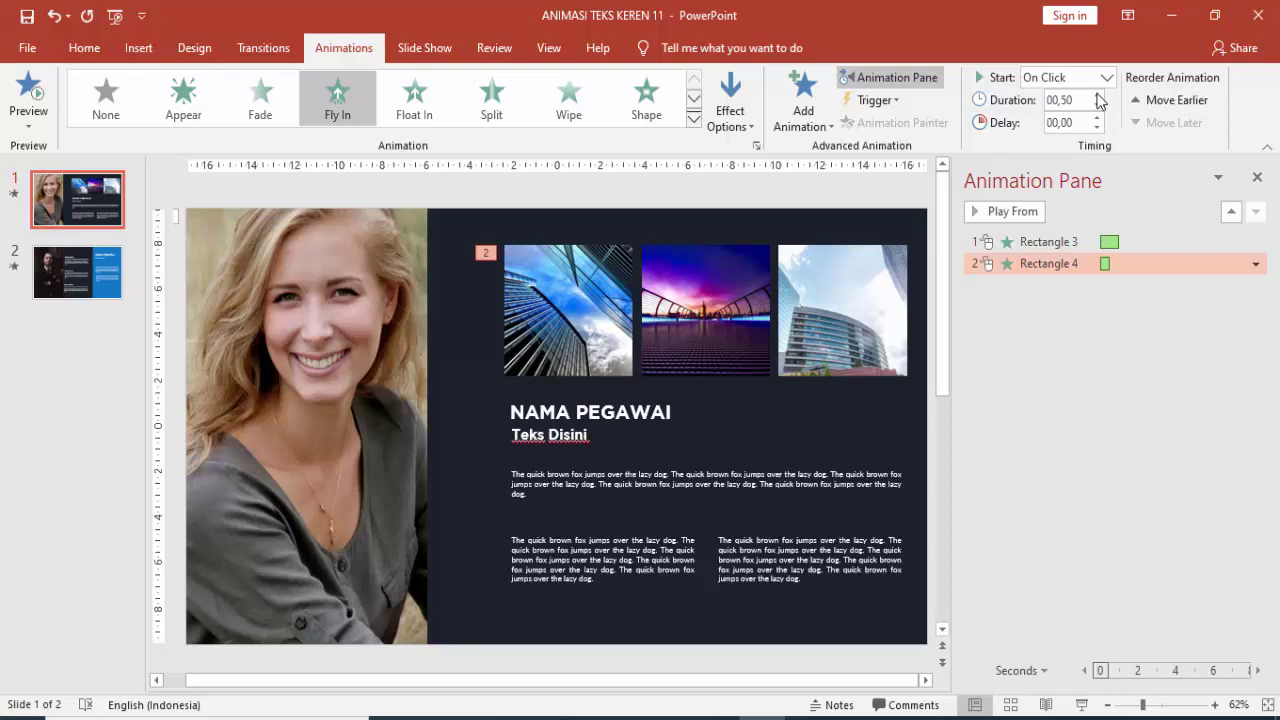
{"action": "left_click", "coordinate": [1105, 78]}
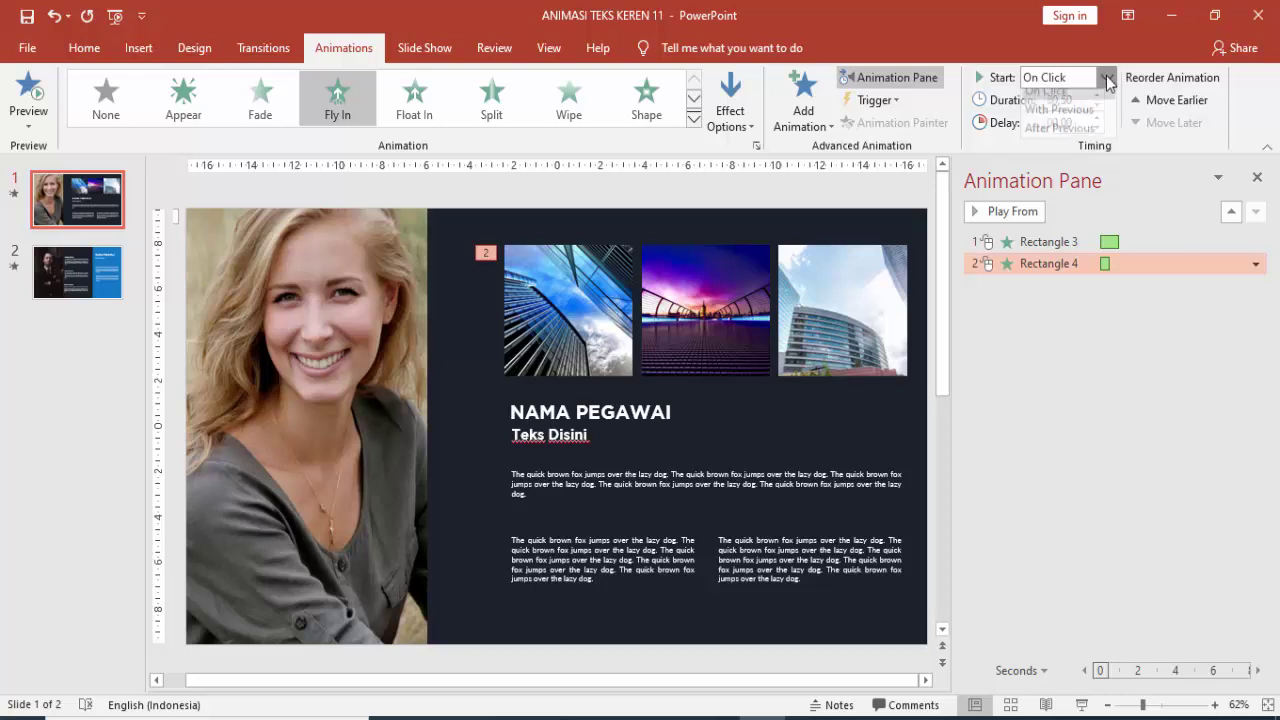
{"action": "left_click", "coordinate": [1060, 114]}
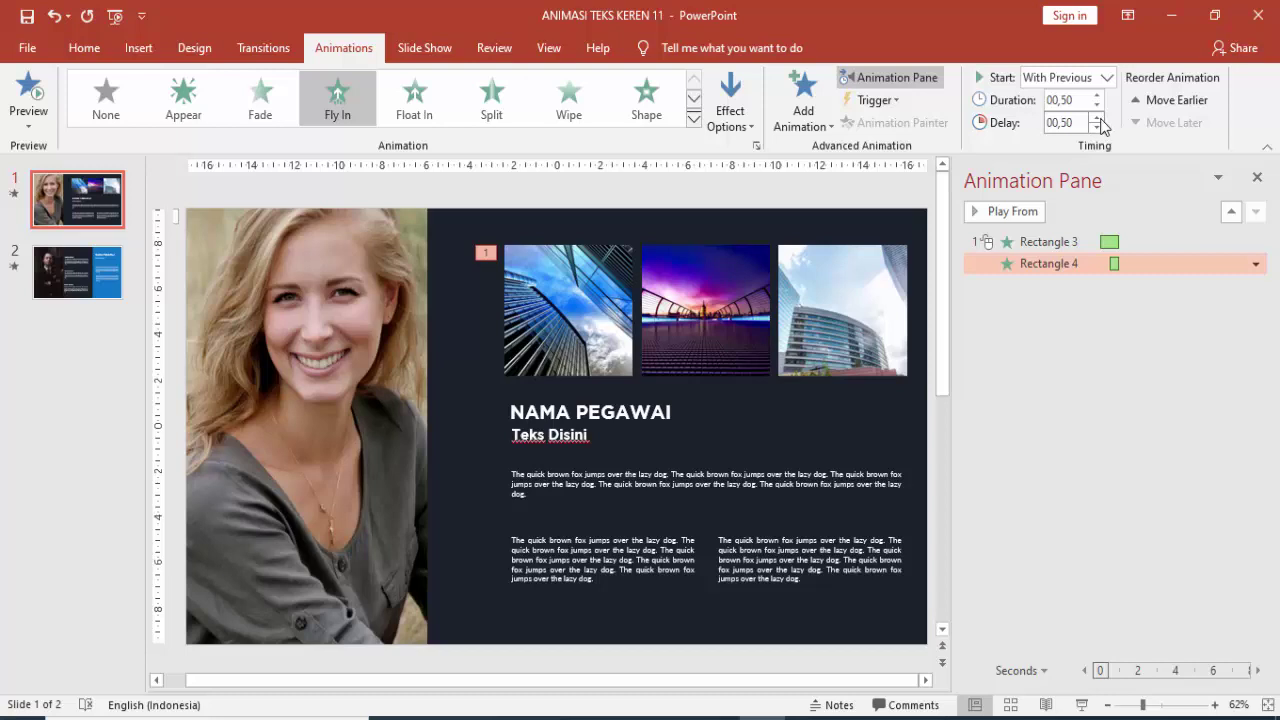
Preview the animations from Rectangle 3 onward and reselect the first city photo
{"action": "left_click", "coordinate": [1063, 242]}
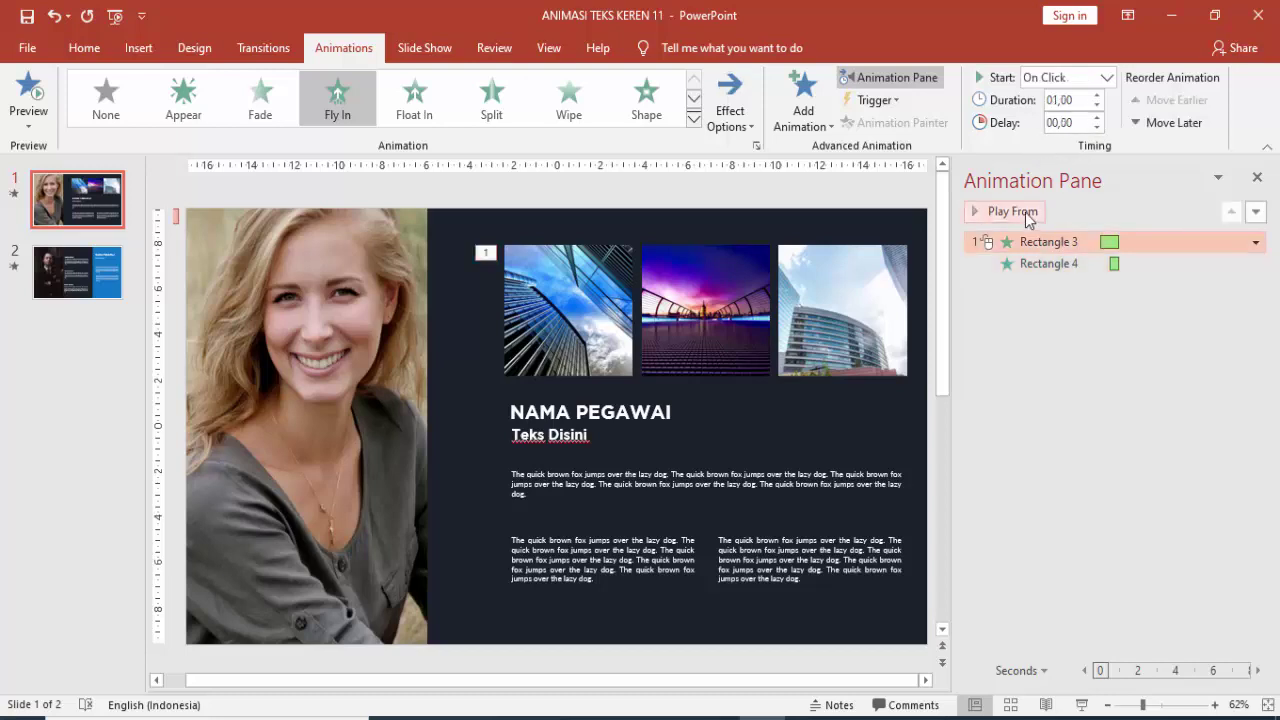
{"action": "left_click", "coordinate": [1020, 211]}
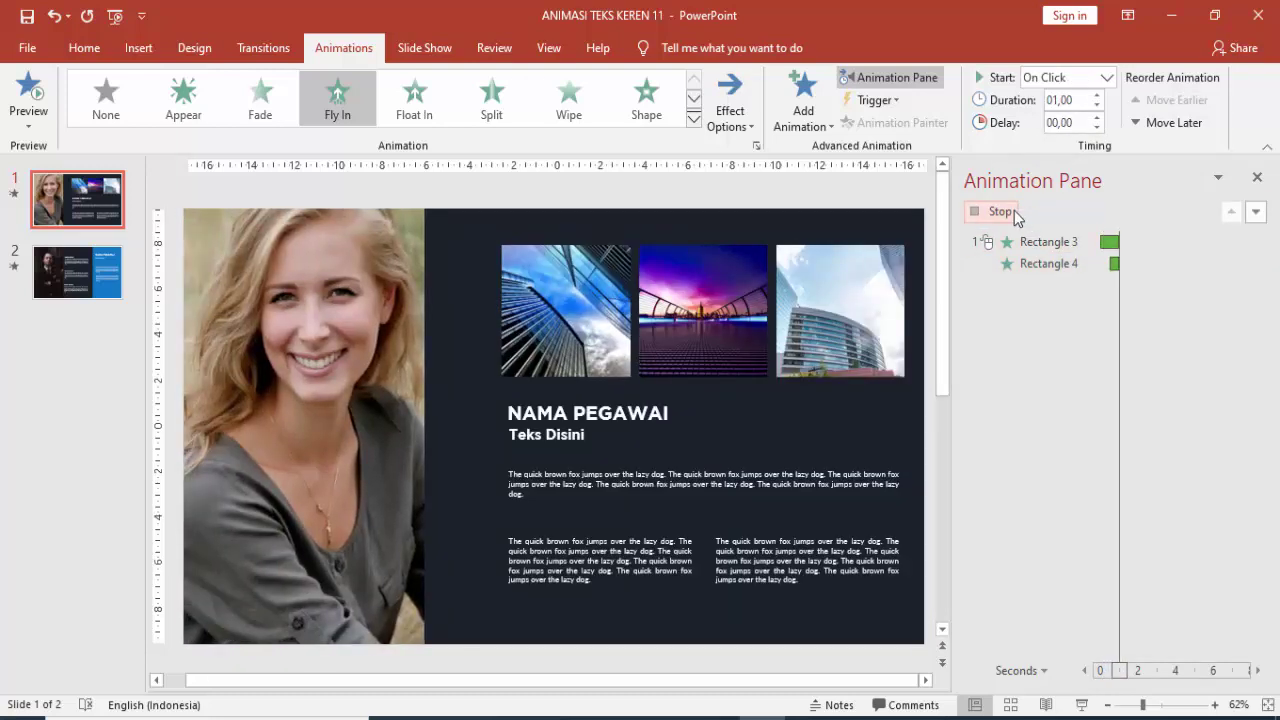
{"action": "left_click", "coordinate": [1042, 262]}
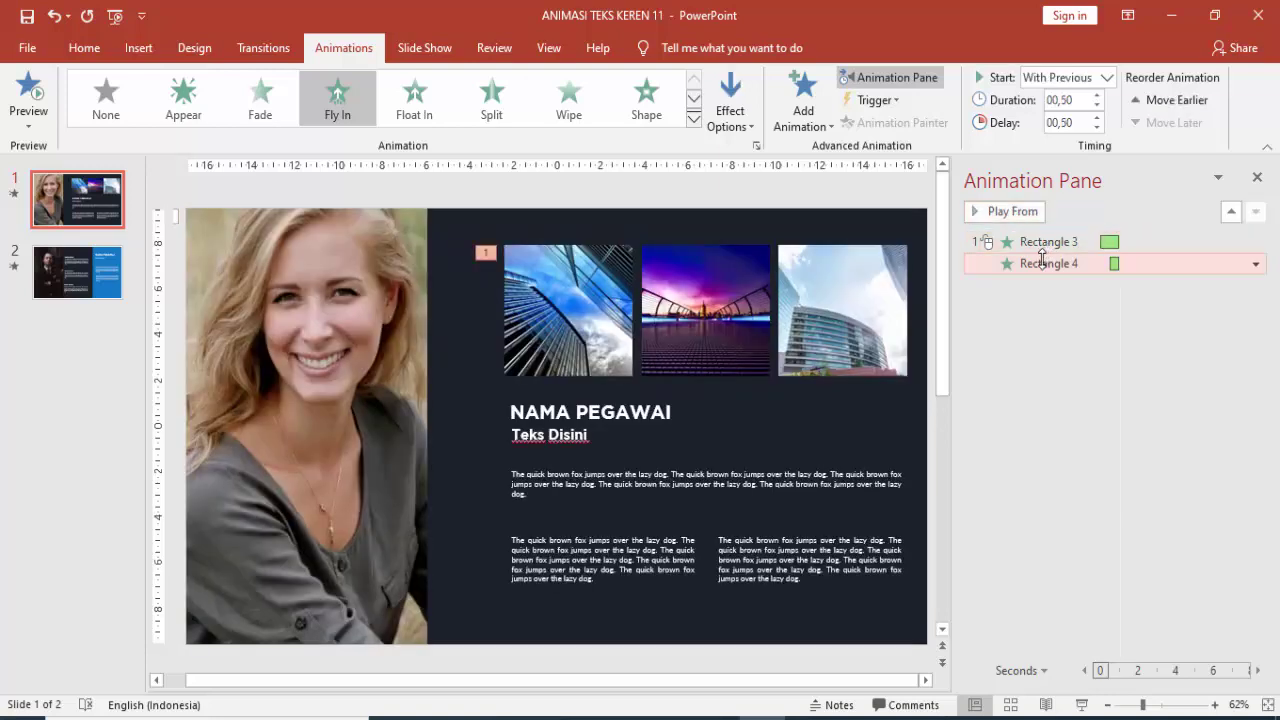
{"action": "left_click", "coordinate": [621, 291]}
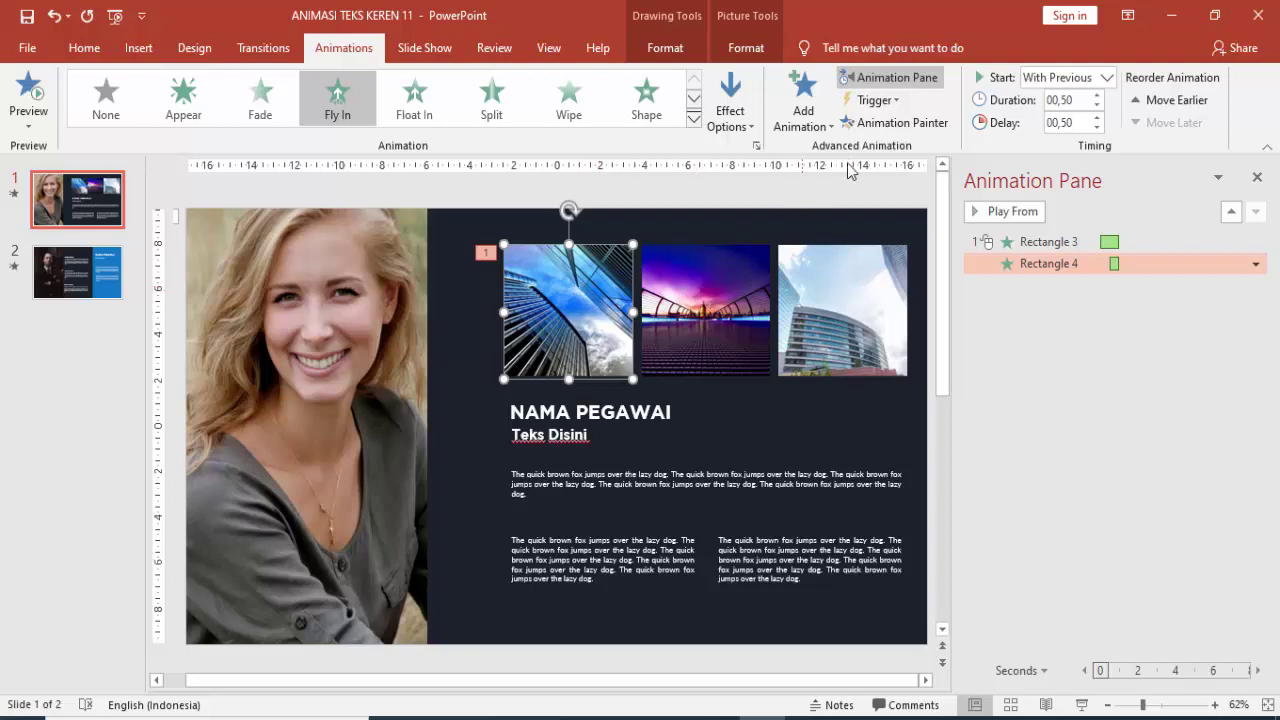
Paint the fly-in onto the second and third city photos with 0.75 s and 1 s delays, then preview
{"action": "left_click", "coordinate": [888, 126]}
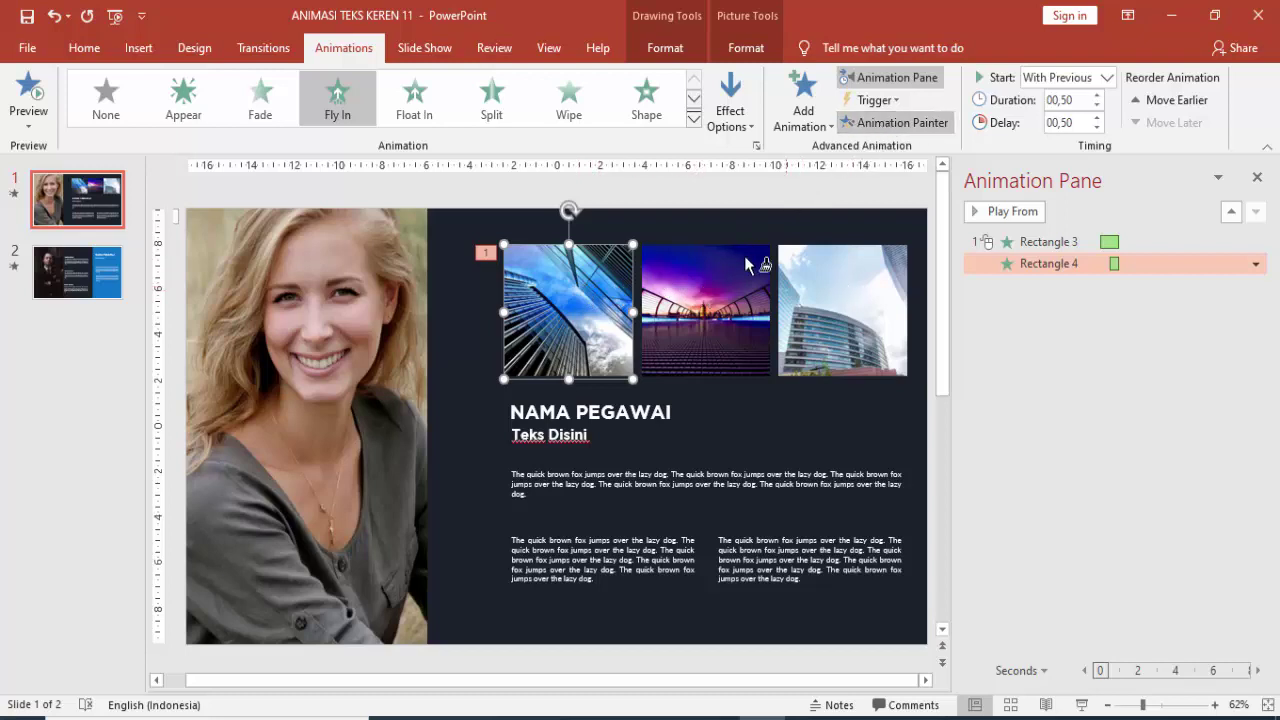
{"action": "left_click", "coordinate": [716, 296]}
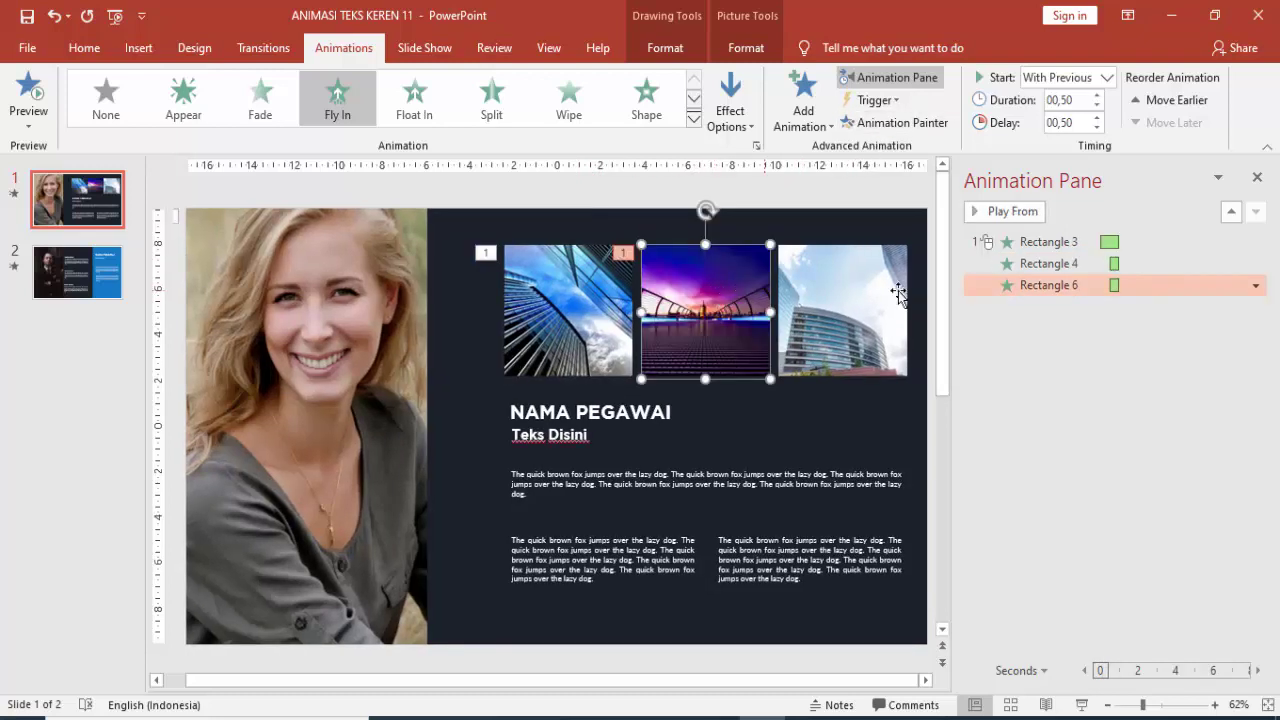
{"action": "left_click", "coordinate": [1101, 118]}
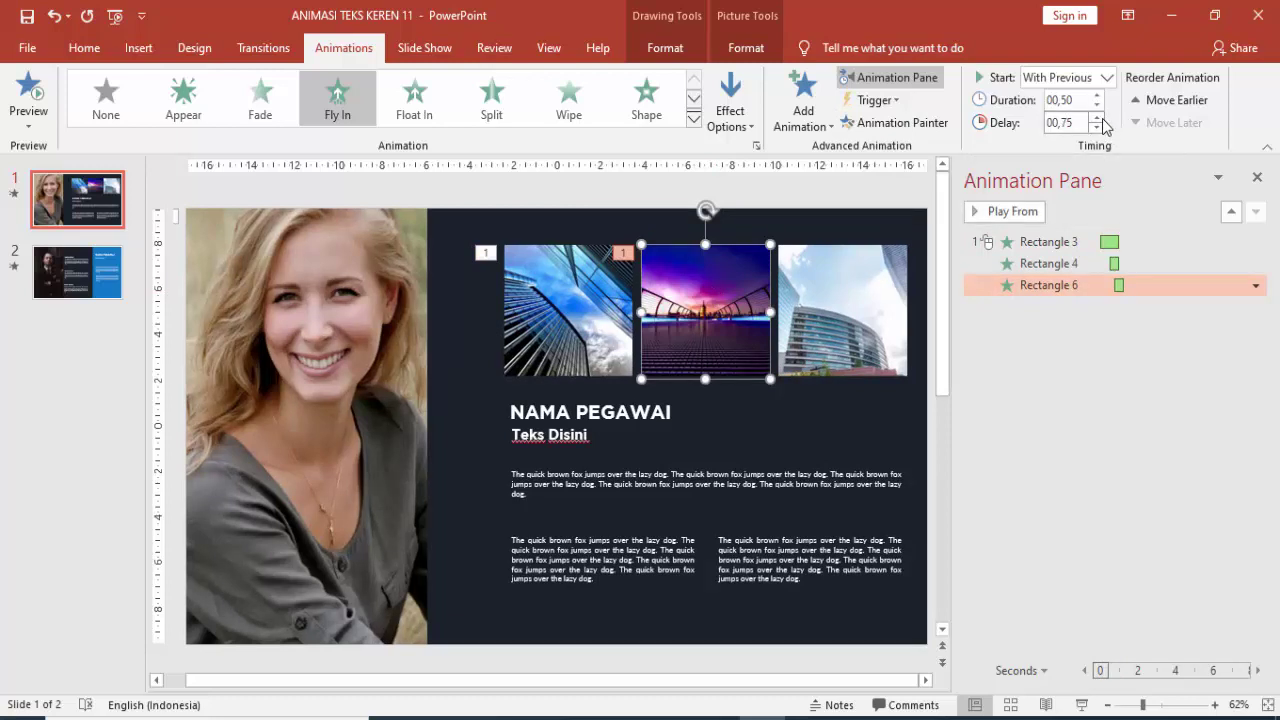
{"action": "left_click", "coordinate": [880, 122]}
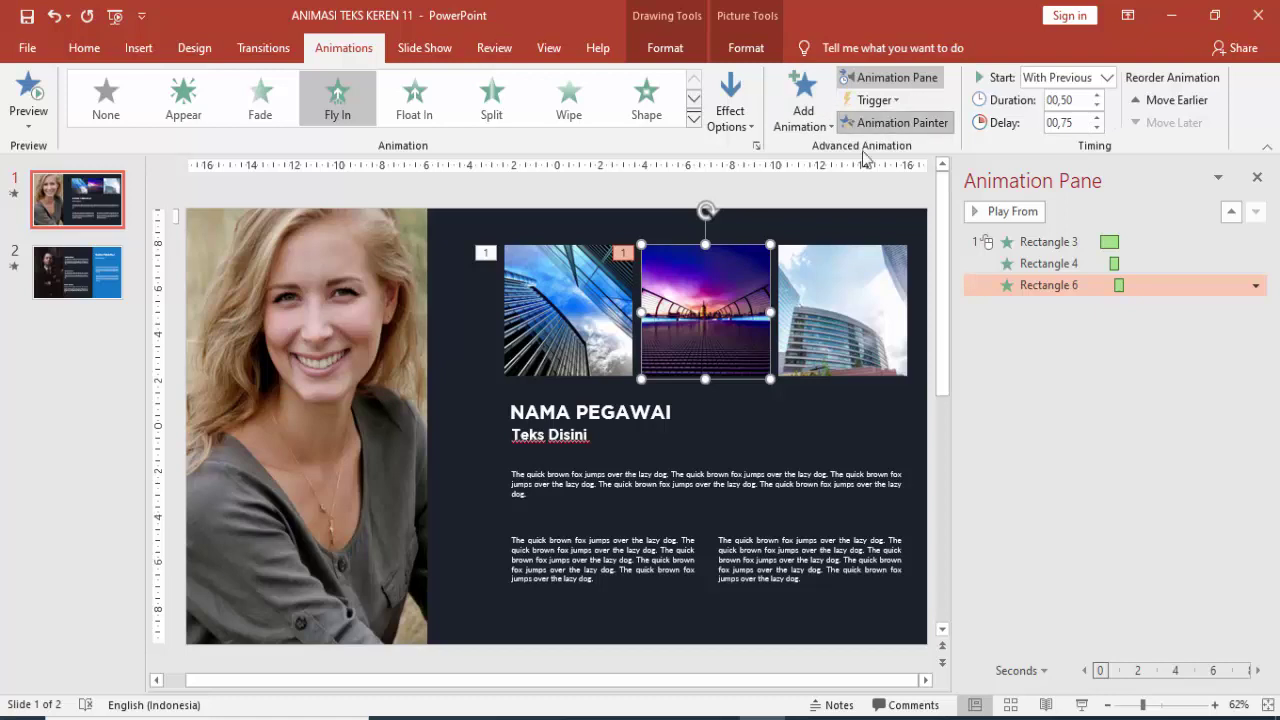
{"action": "left_click", "coordinate": [841, 296]}
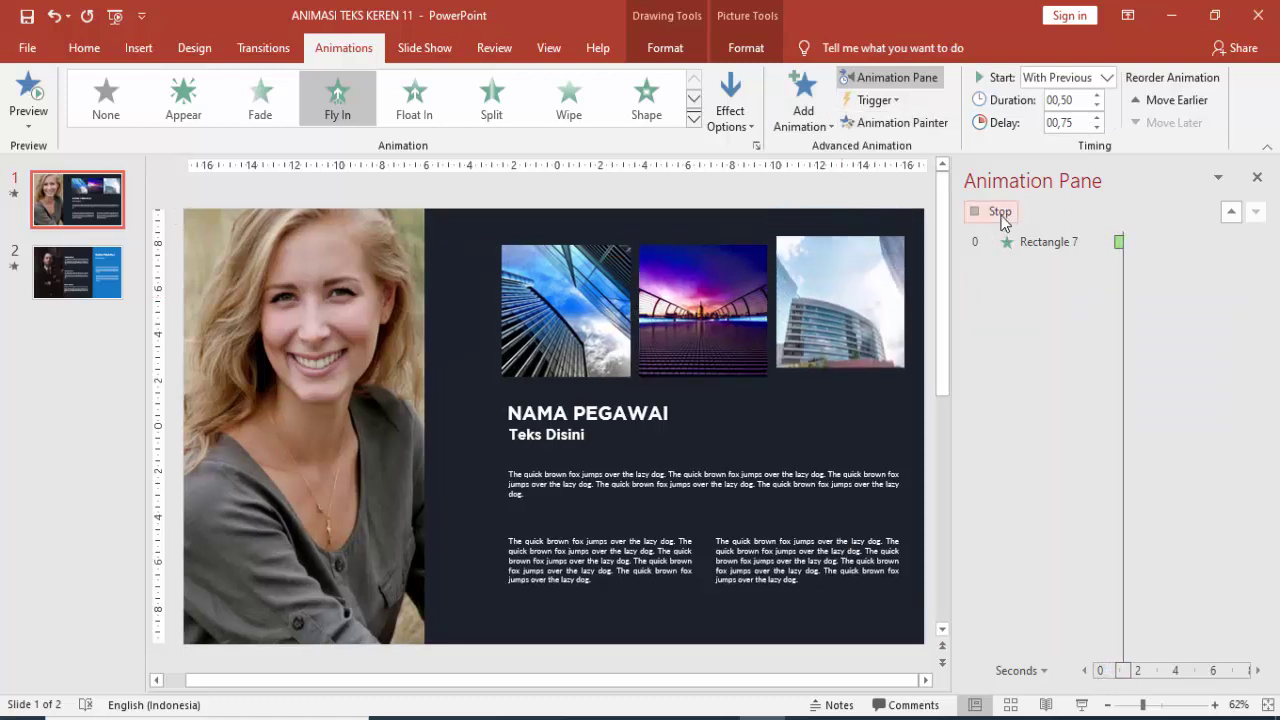
{"action": "left_click", "coordinate": [1096, 117]}
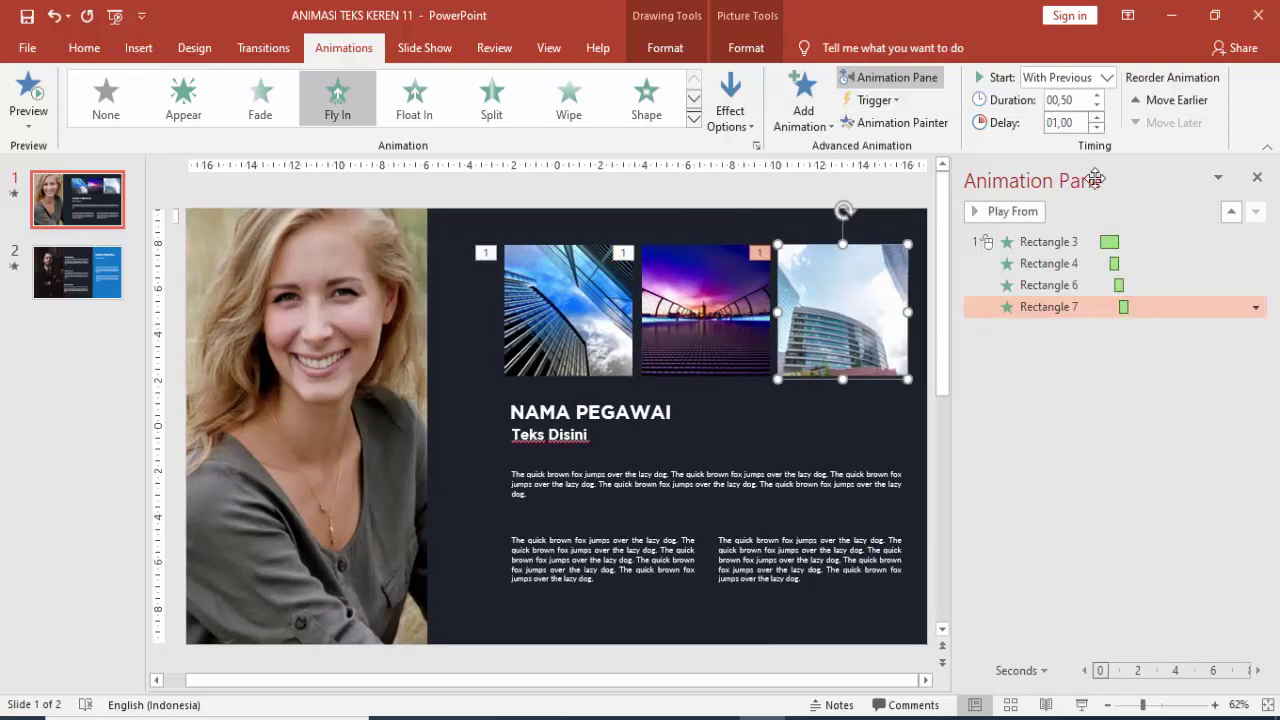
{"action": "left_click", "coordinate": [1068, 263]}
{"action": "left_click", "coordinate": [1010, 212]}
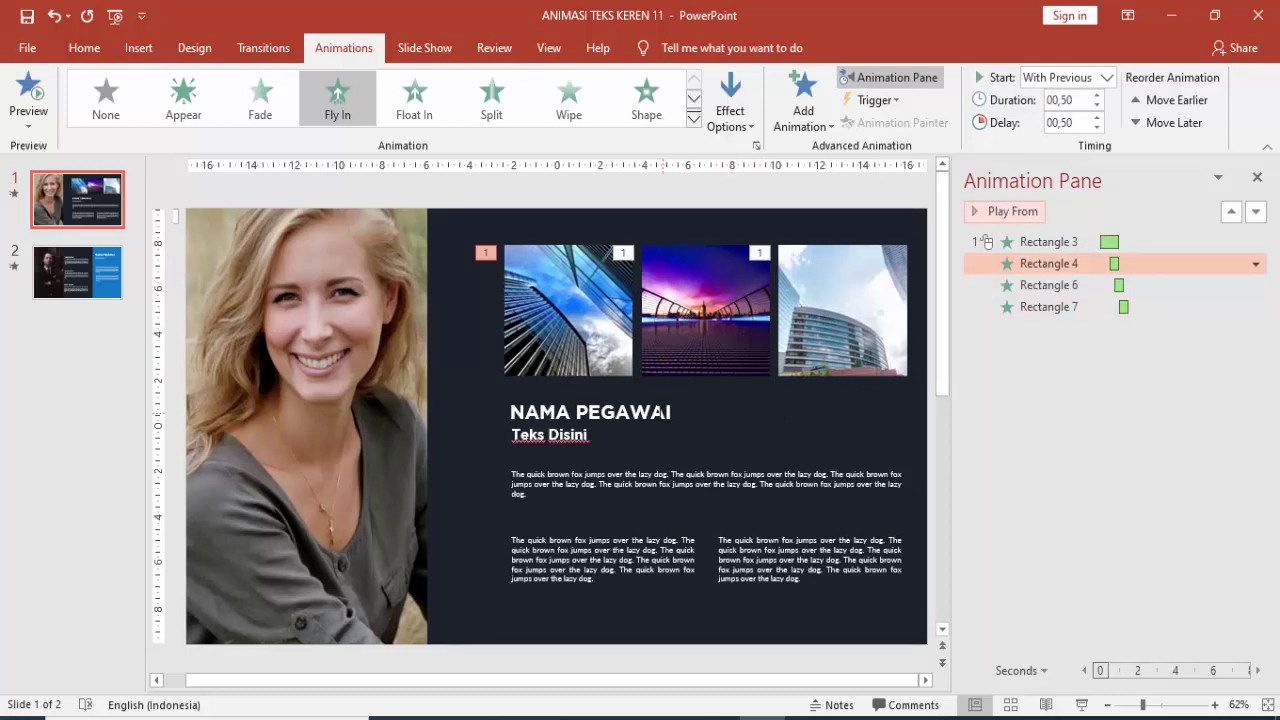
Add a Fly In from the Right to the NAMA PEGAWAI text box, starting With Previous
{"action": "left_click", "coordinate": [668, 412]}
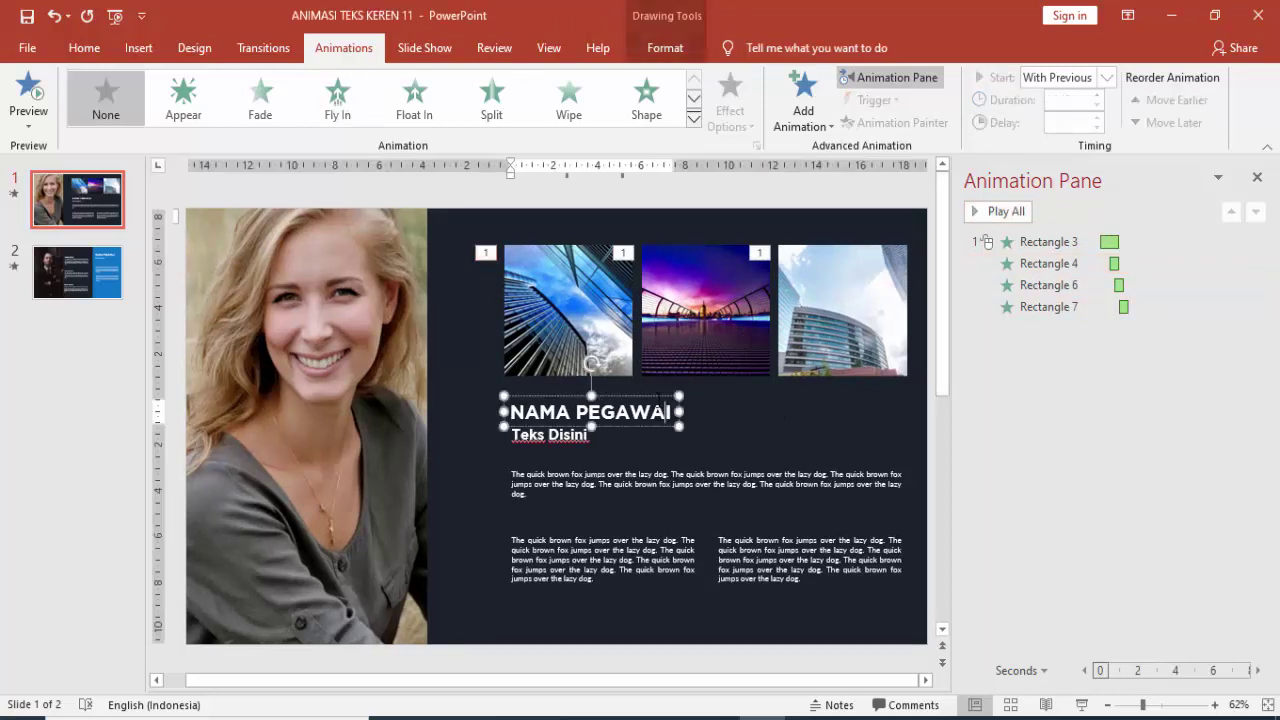
{"action": "left_click", "coordinate": [806, 115]}
{"action": "left_click", "coordinate": [966, 200]}
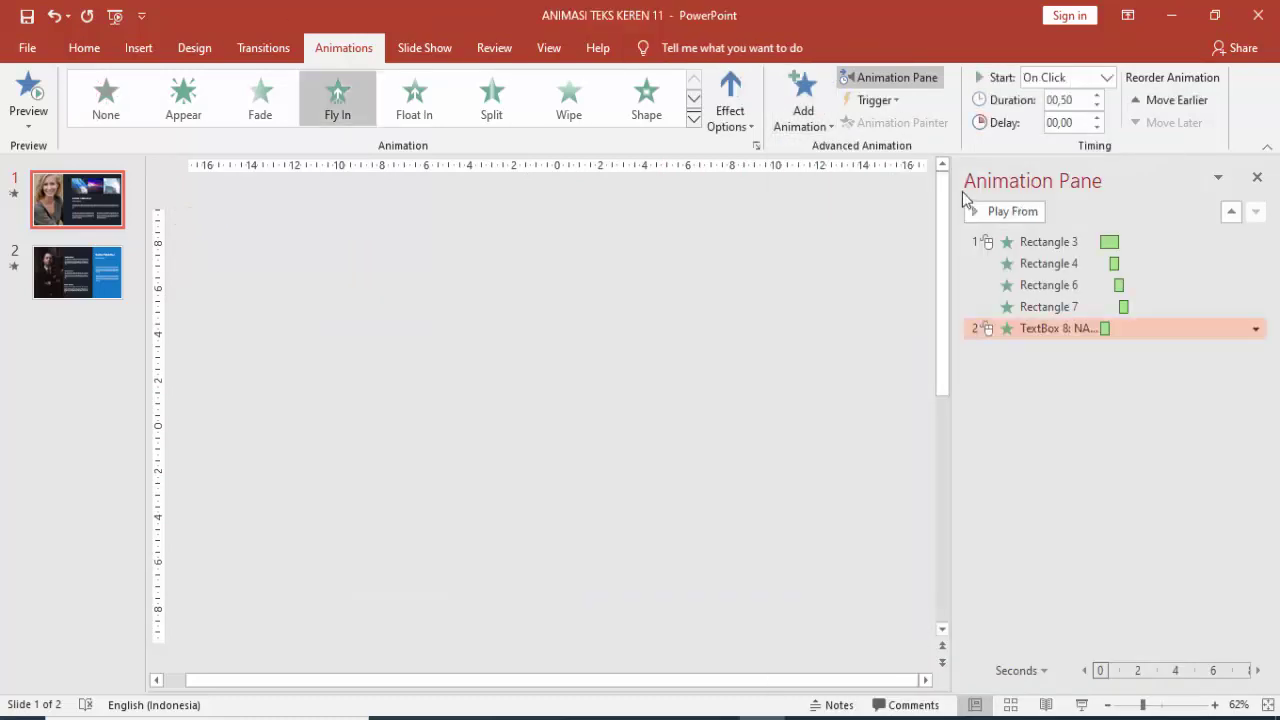
{"action": "left_click", "coordinate": [733, 128]}
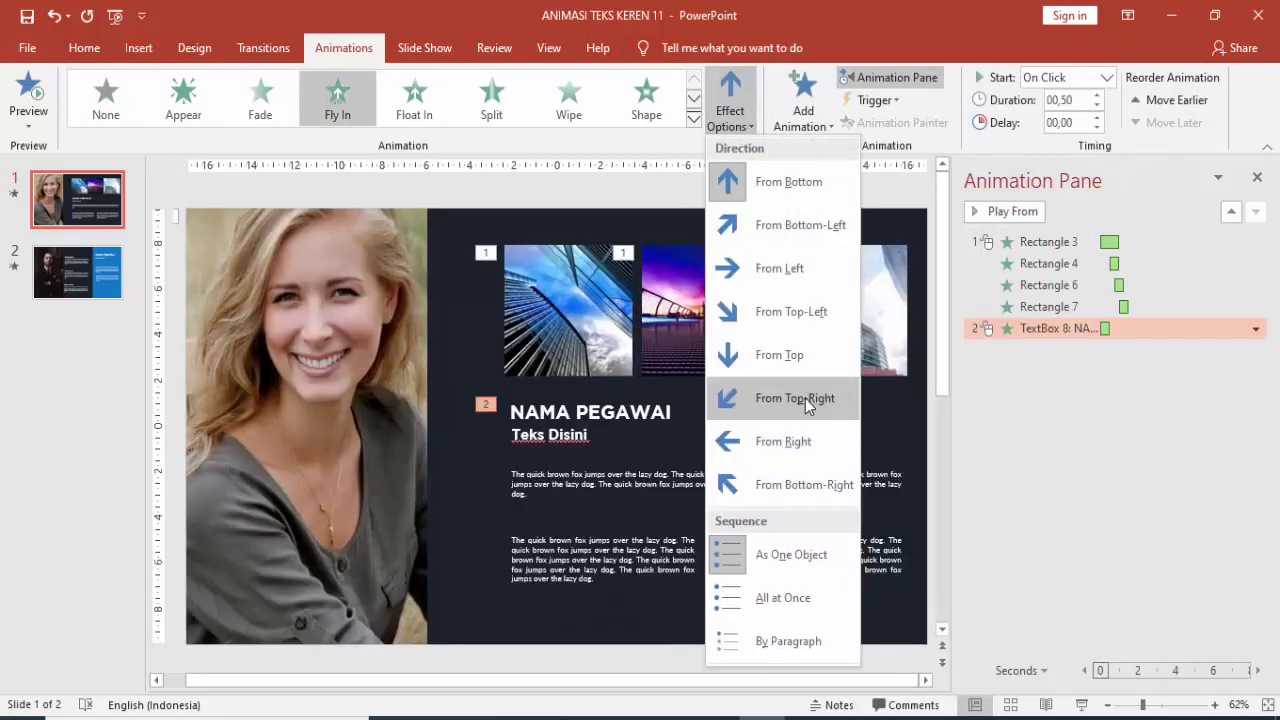
{"action": "left_click", "coordinate": [804, 442]}
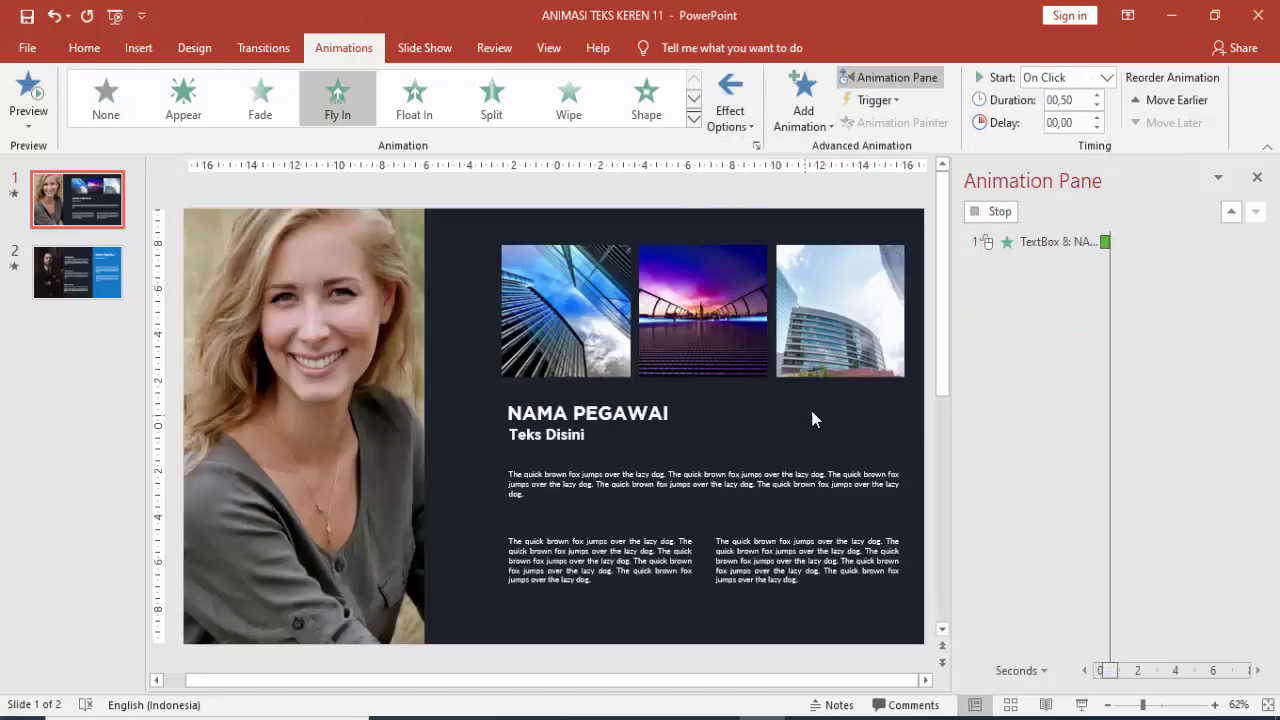
{"action": "left_click", "coordinate": [1106, 77]}
{"action": "left_click", "coordinate": [1060, 116]}
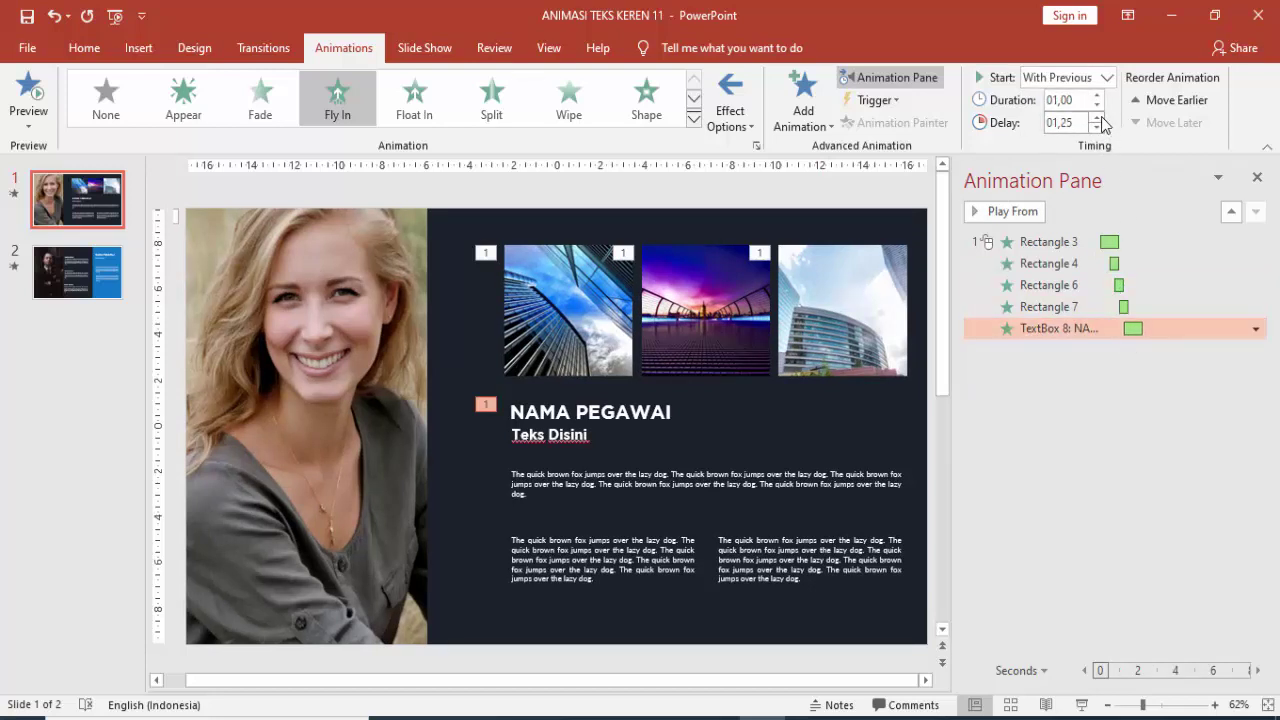
Set TextBox 8's Fly In smooth end to about 0.6 seconds
{"action": "double_click", "coordinate": [1137, 328]}
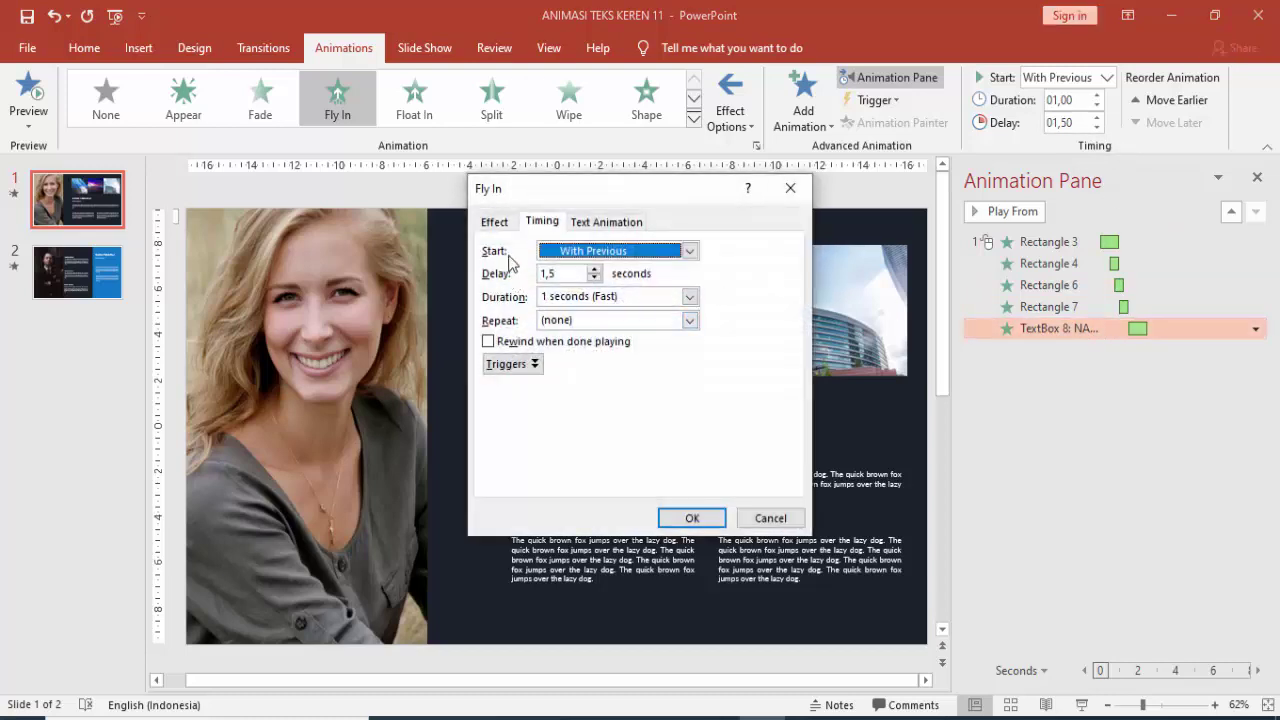
{"action": "left_click", "coordinate": [496, 222]}
{"action": "left_click_drag", "start_coordinate": [593, 338], "coordinate": [625, 332]}
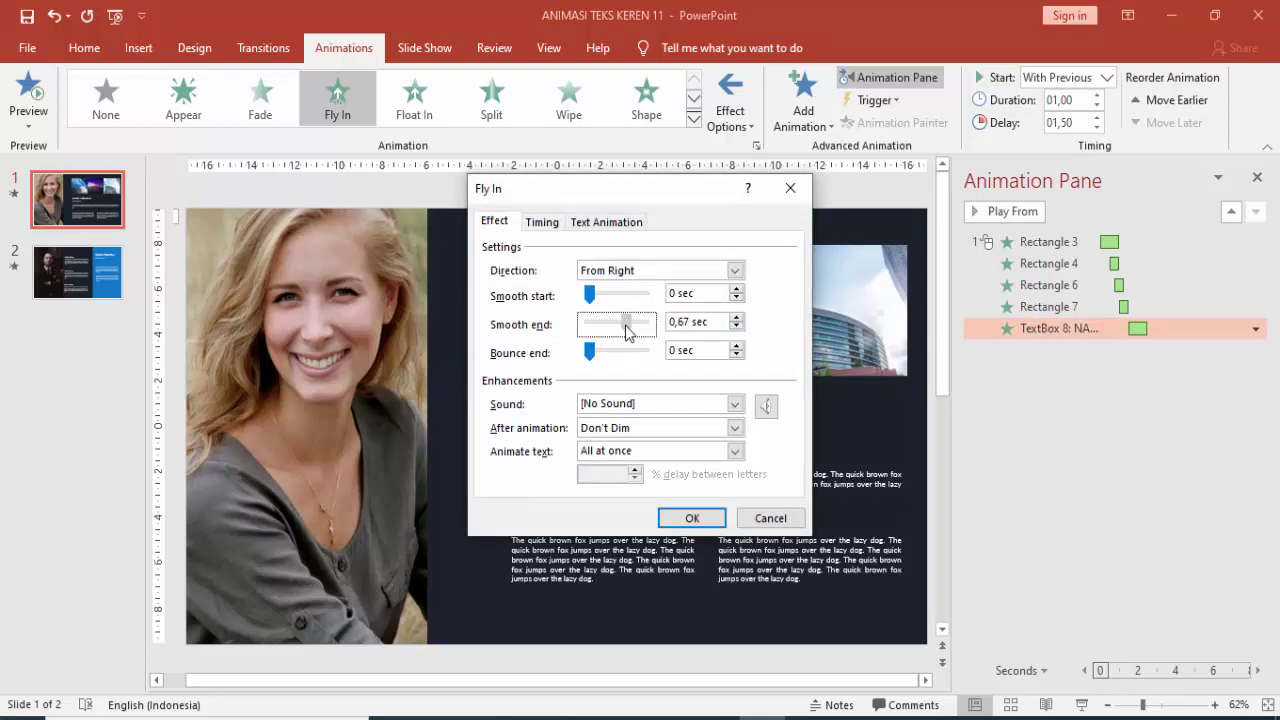
{"action": "left_click", "coordinate": [686, 517]}
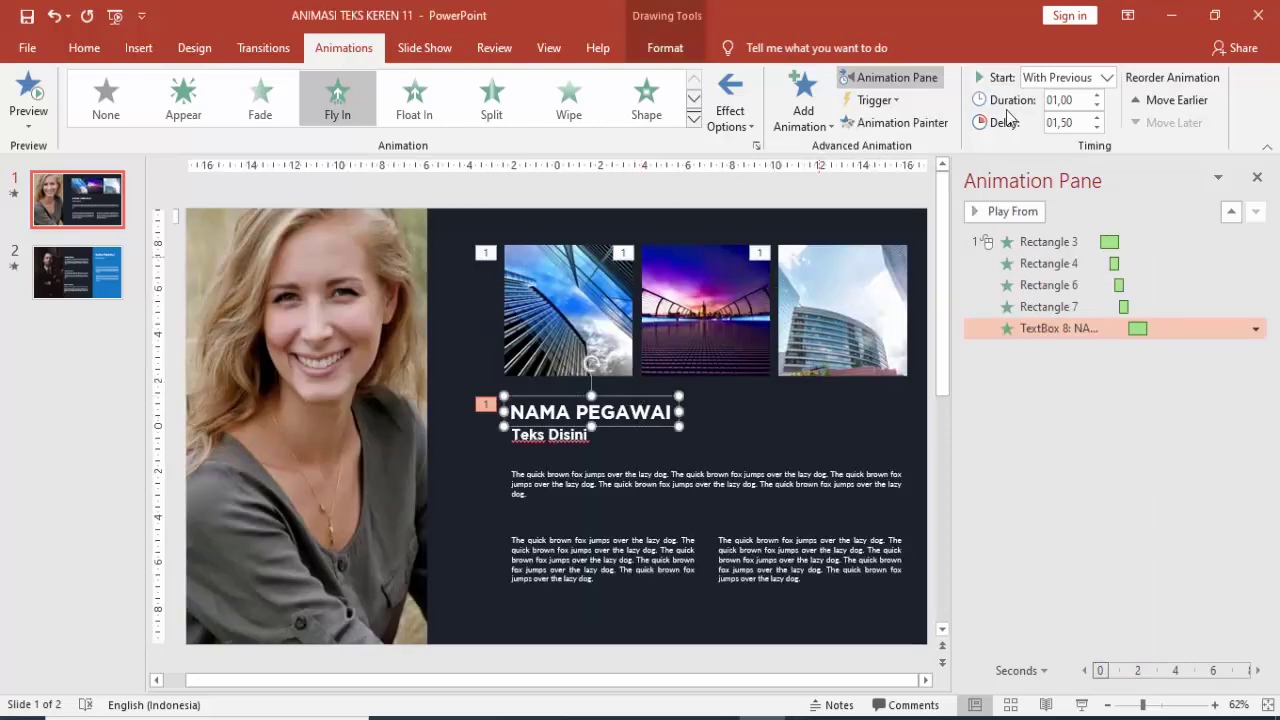
Paint the heading's fly-in onto the Teks Disini subtitle with a 1.75 s delay
{"action": "left_click", "coordinate": [936, 125]}
{"action": "left_click", "coordinate": [573, 437]}
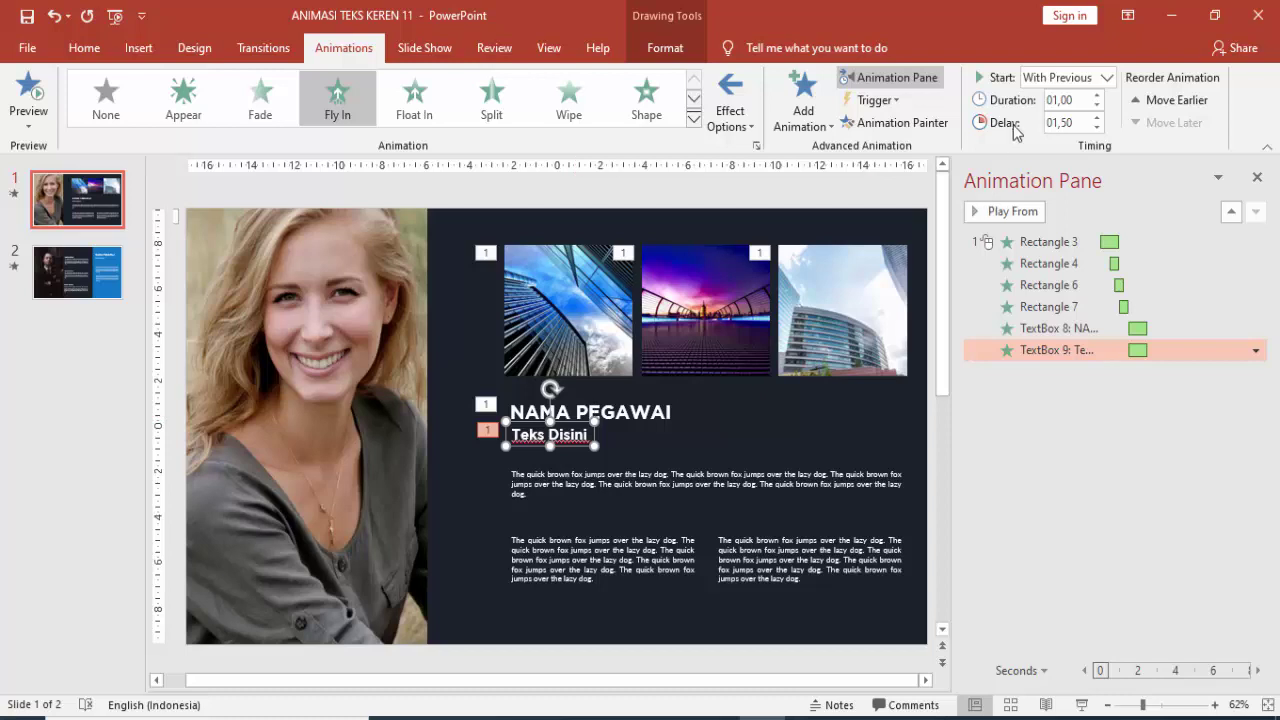
{"action": "left_click", "coordinate": [1097, 117]}
Paint the fly-in onto the wide body paragraph with a 2-second delay
{"action": "left_click", "coordinate": [893, 122]}
{"action": "left_click", "coordinate": [744, 478]}
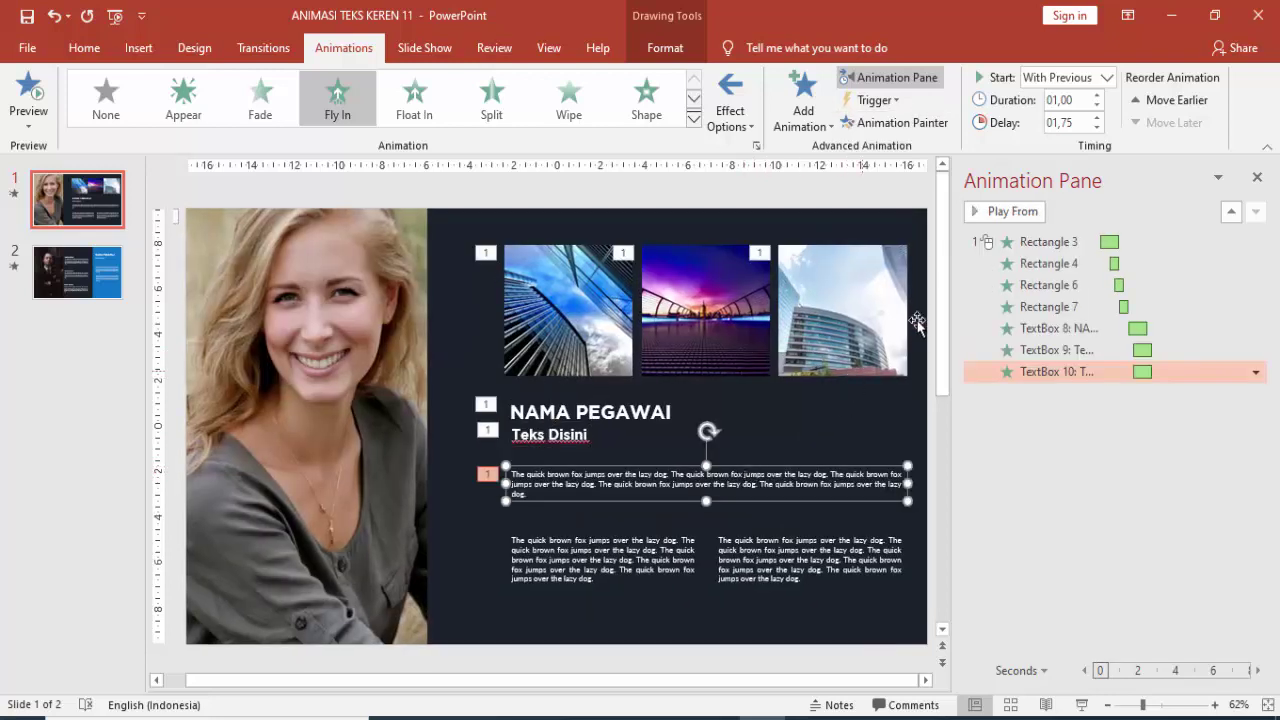
{"action": "left_click", "coordinate": [1097, 117]}
{"action": "left_click", "coordinate": [665, 545]}
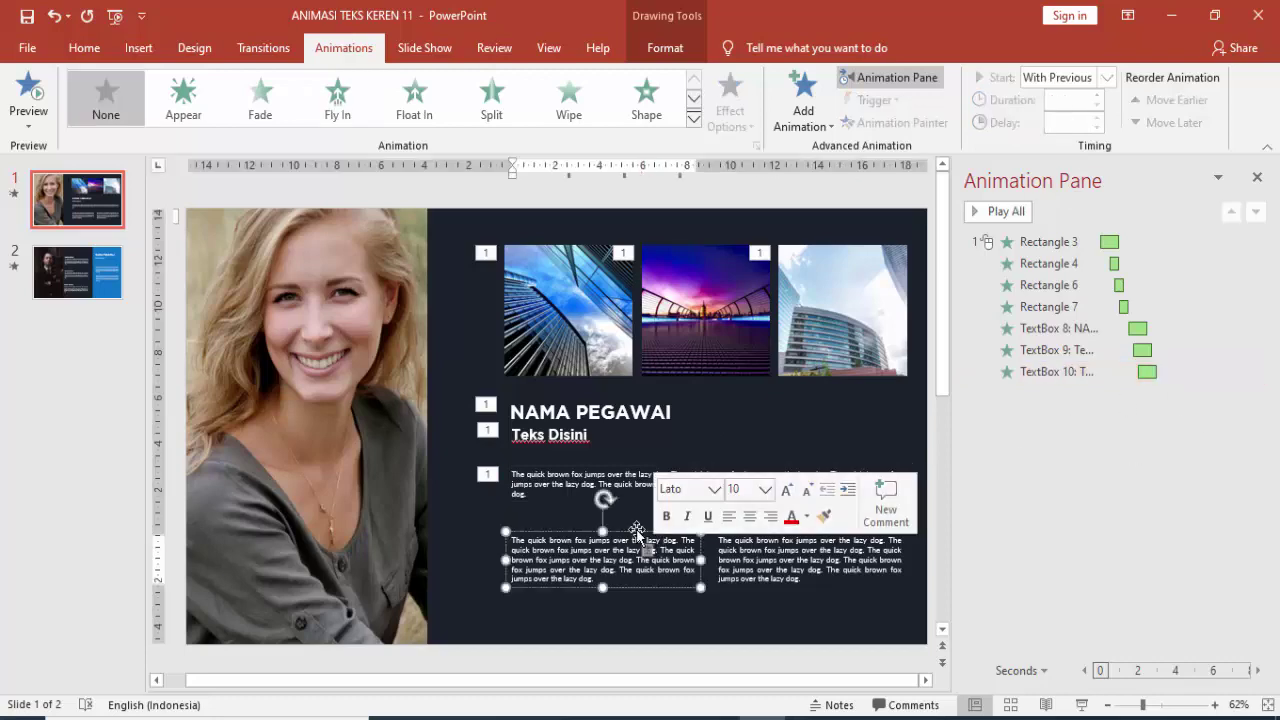
Give the lower-left text box a Fly In, With Previous, delayed 2.5 seconds
{"action": "left_click", "coordinate": [803, 100]}
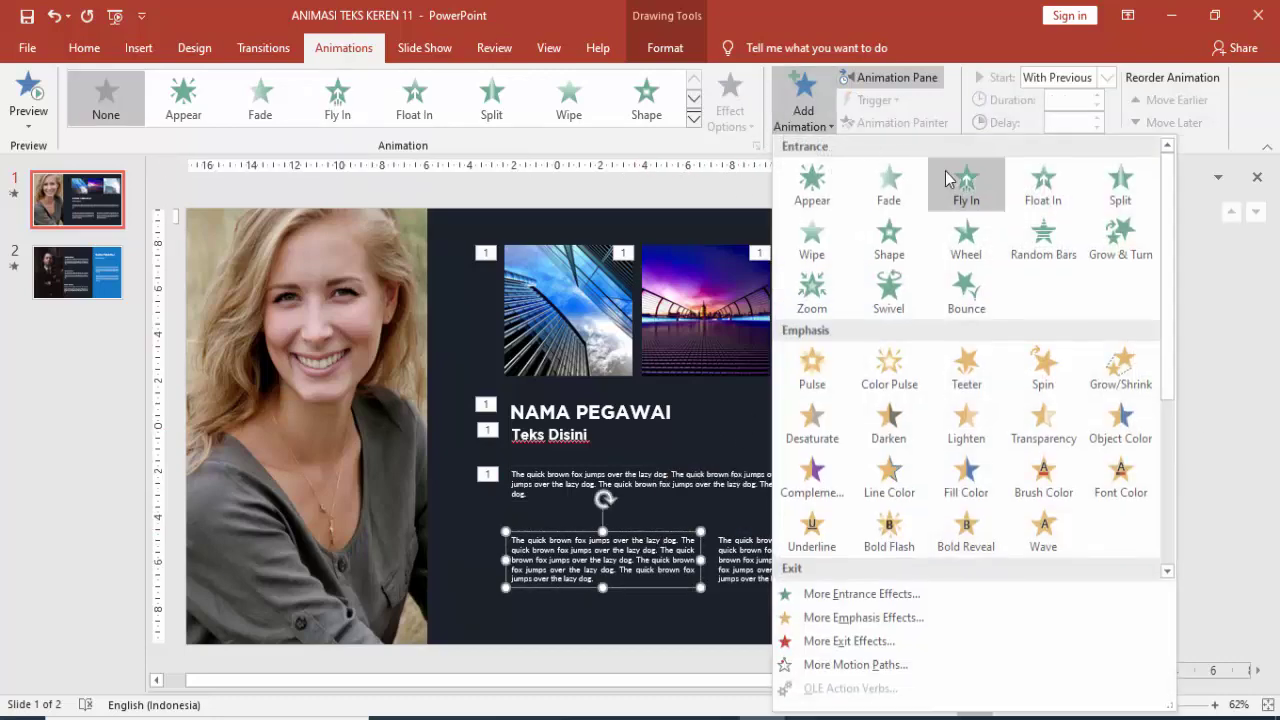
{"action": "left_click", "coordinate": [966, 178]}
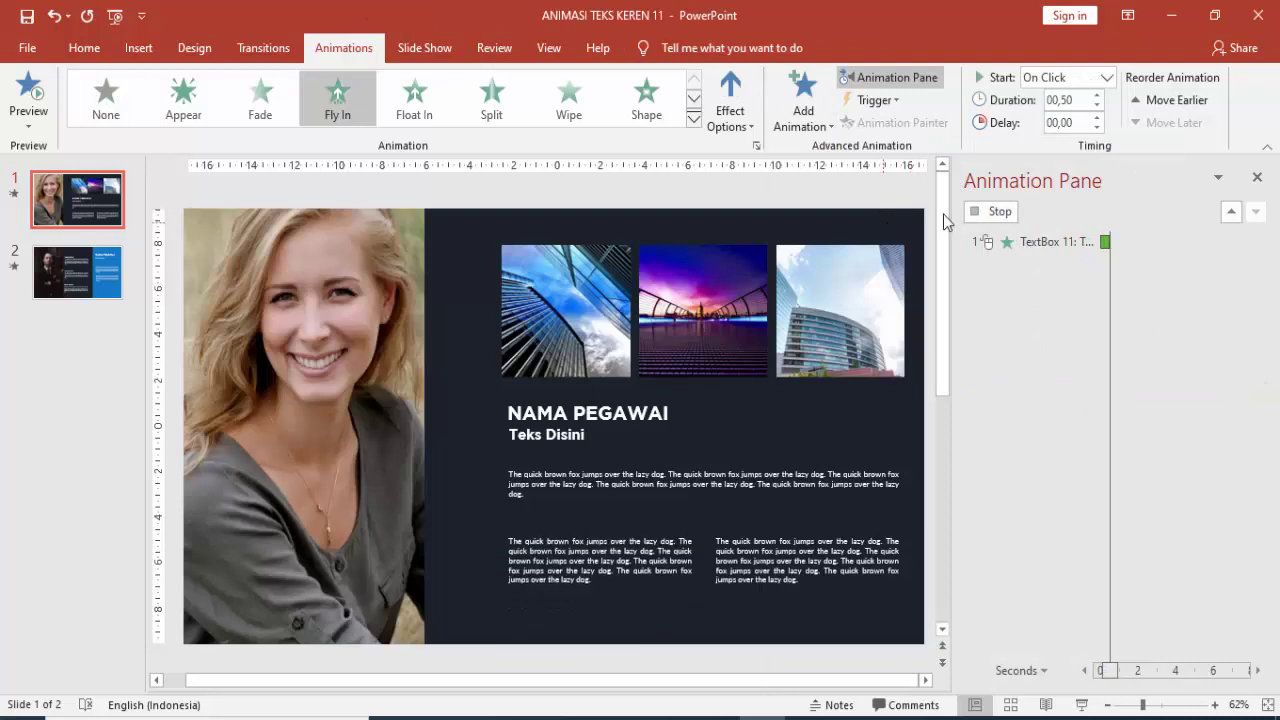
{"action": "left_click", "coordinate": [1107, 80]}
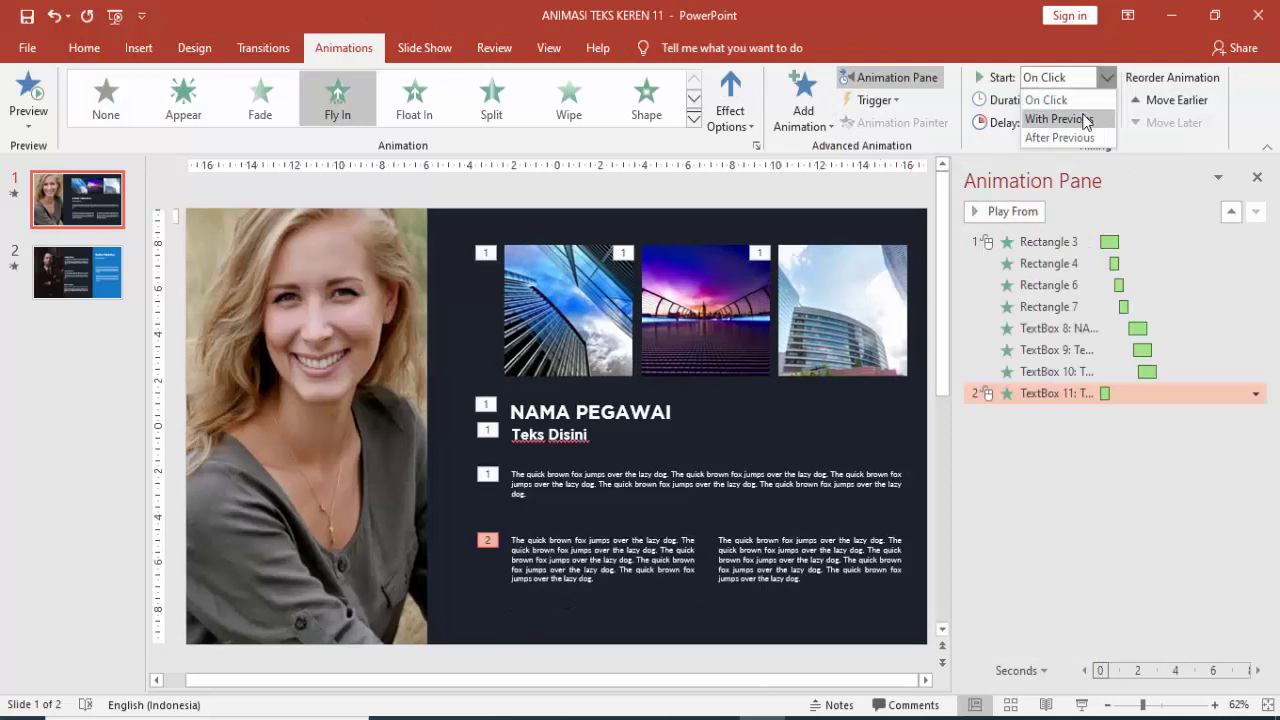
{"action": "left_click", "coordinate": [1082, 120]}
{"action": "left_click", "coordinate": [1097, 117]}
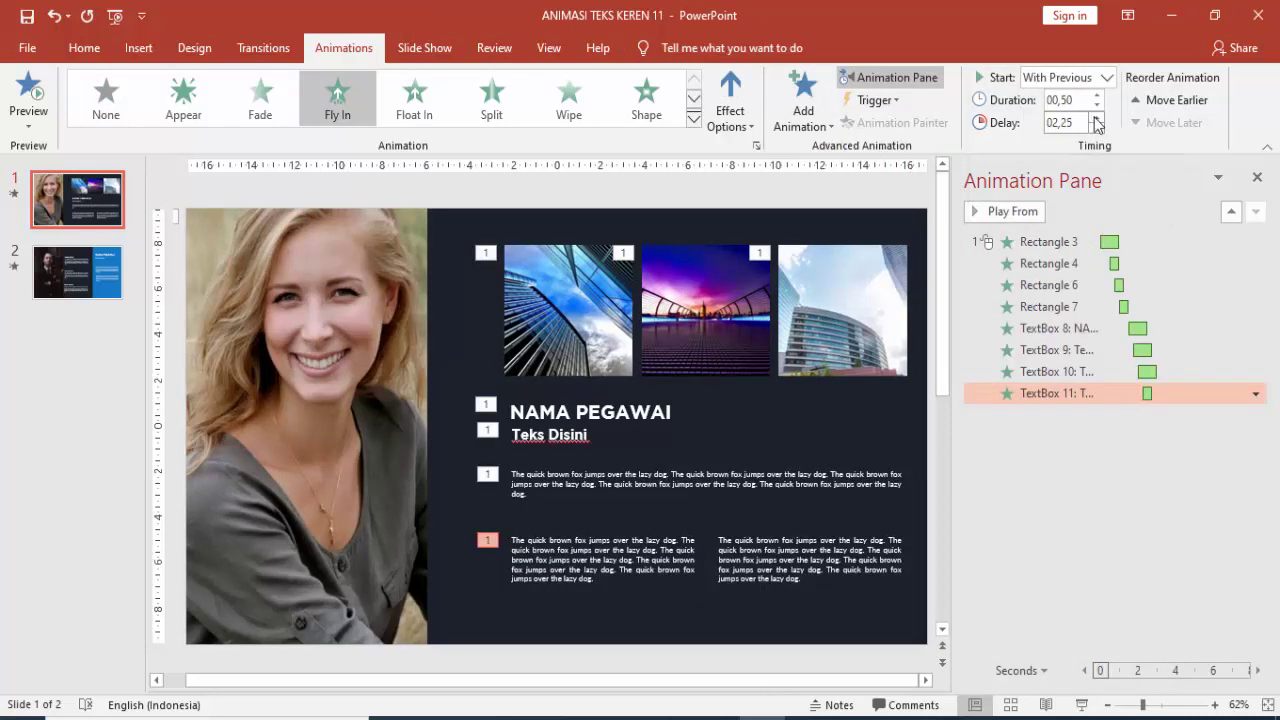
{"action": "left_click", "coordinate": [1097, 117]}
Copy that animation onto the lower-right text box and play the slide show
{"action": "left_click", "coordinate": [658, 576]}
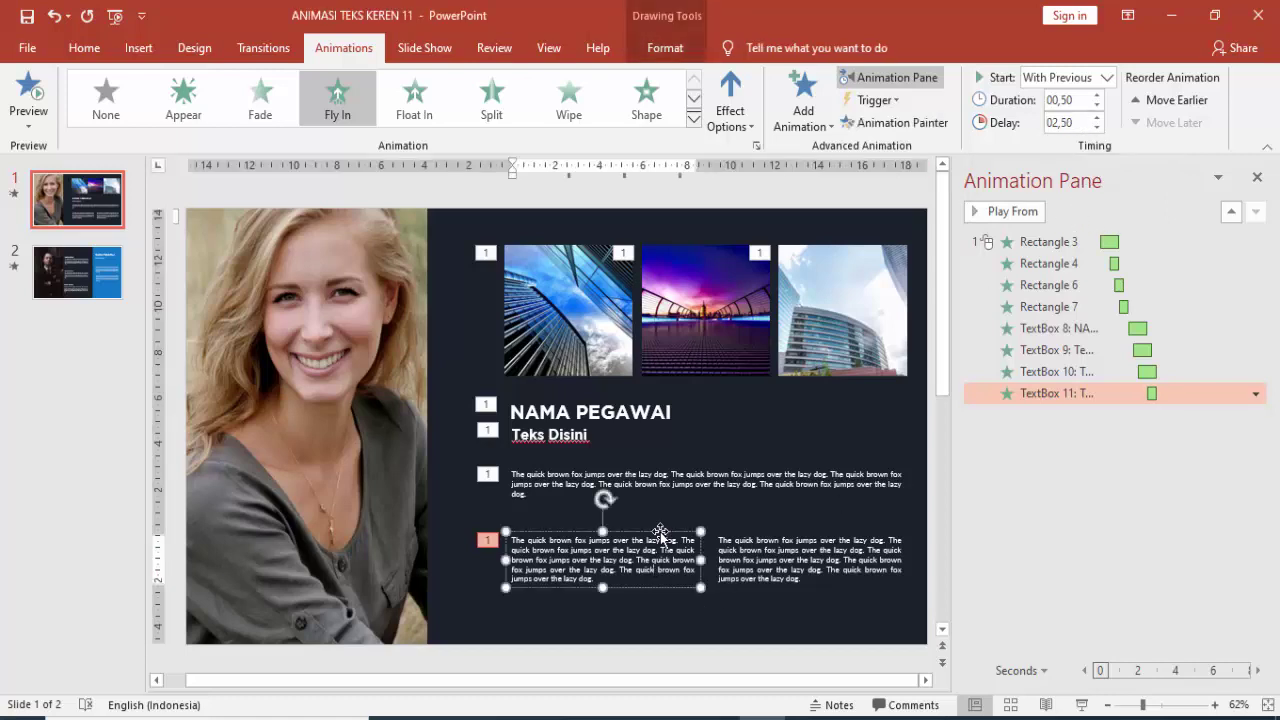
{"action": "left_click", "coordinate": [880, 128]}
{"action": "left_click", "coordinate": [858, 572]}
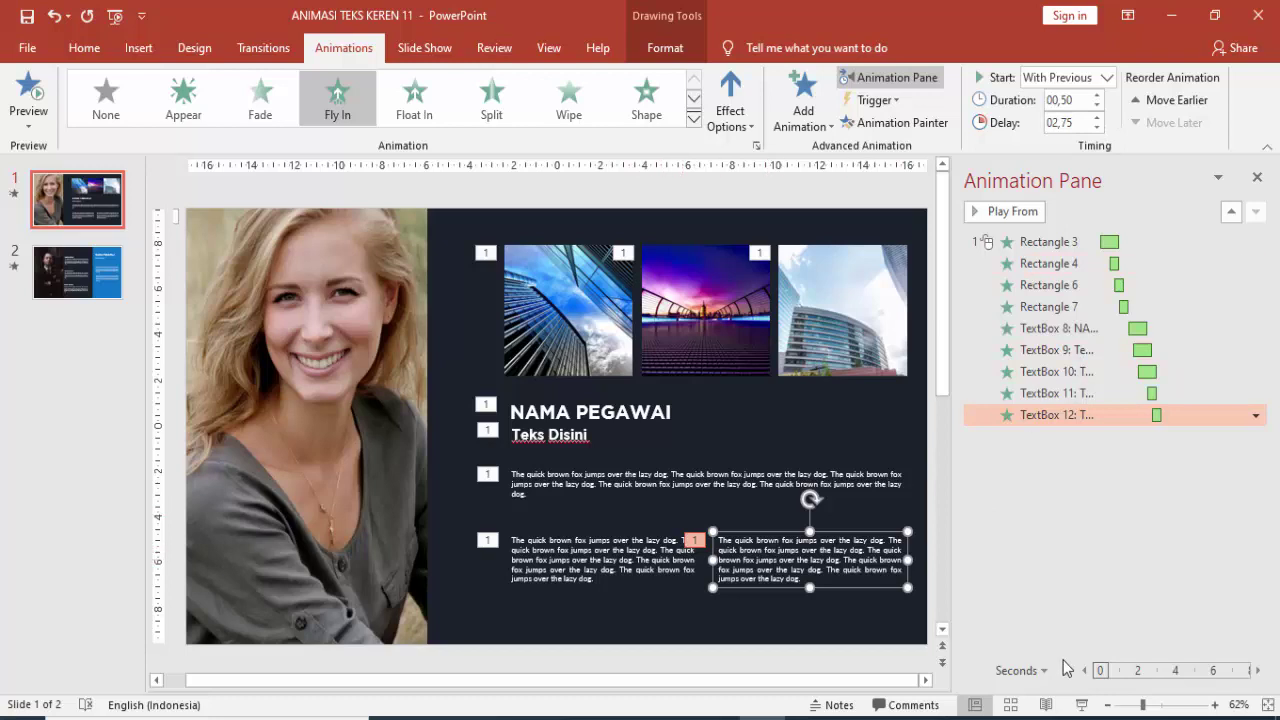
{"action": "left_click", "coordinate": [1081, 707]}
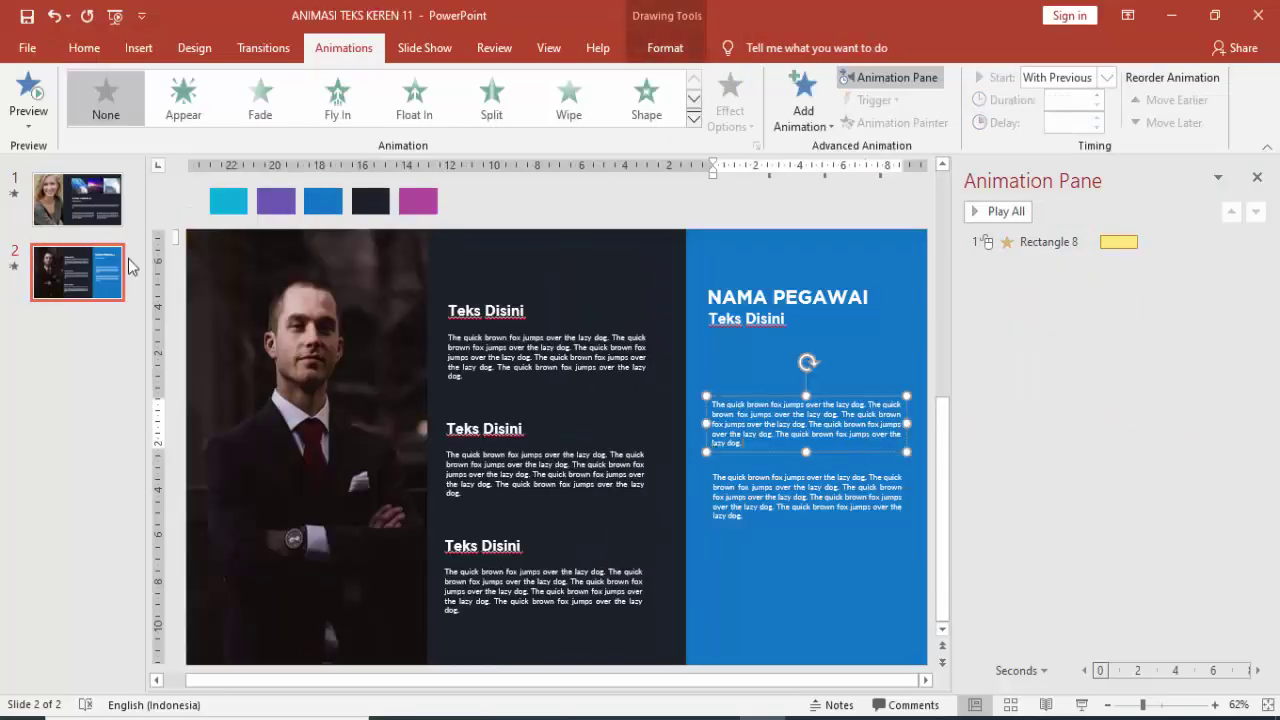
On slide 2, select and nudge the portrait photo and the blue panel into place
{"action": "left_click", "coordinate": [130, 268]}
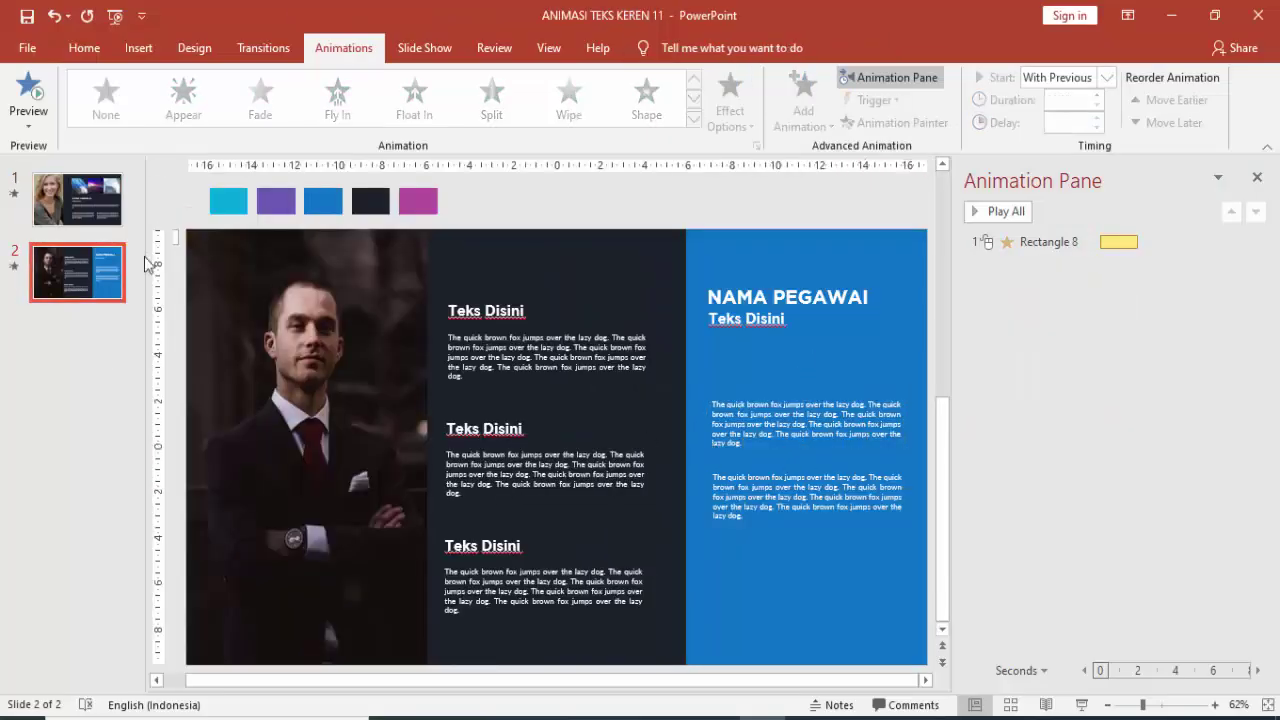
{"action": "left_click", "coordinate": [301, 268]}
{"action": "scroll", "coordinate": [443, 288], "scroll_direction": "down", "scroll_amount": 2, "text": "ctrl"}
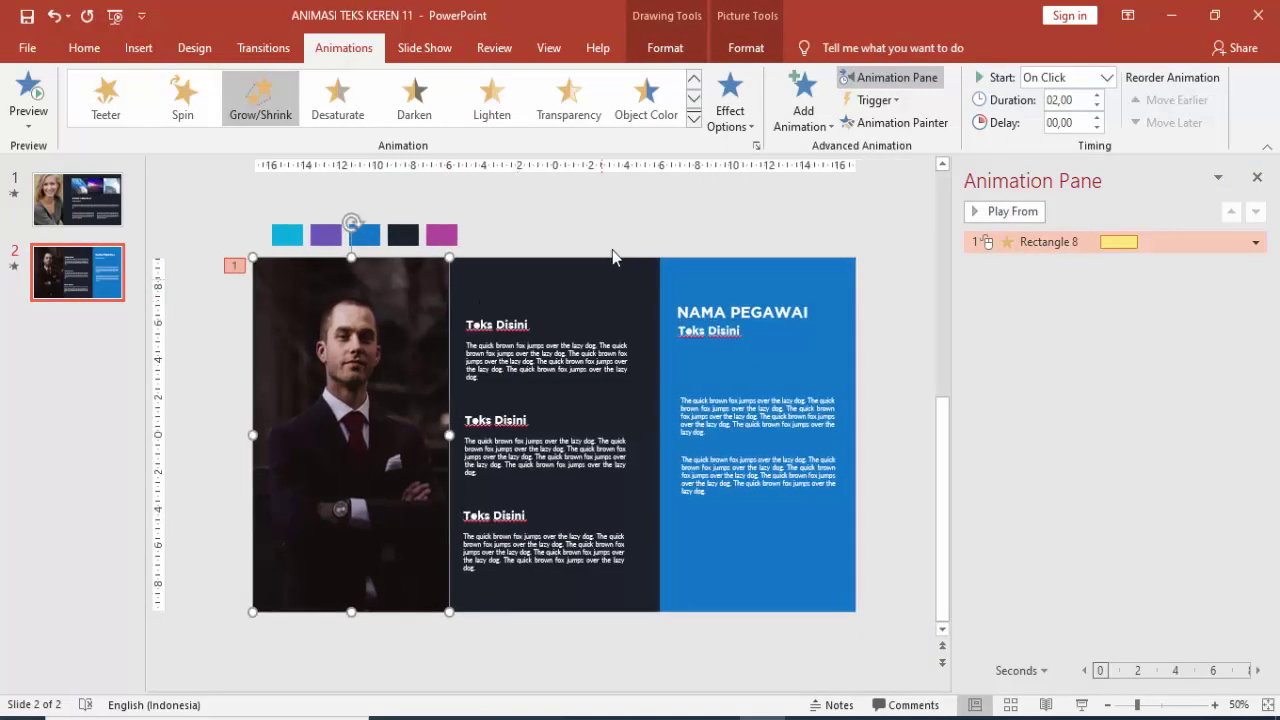
{"action": "left_click", "coordinate": [504, 290]}
{"action": "left_click", "coordinate": [372, 322]}
{"action": "left_click_drag", "start_coordinate": [356, 372], "coordinate": [372, 339]}
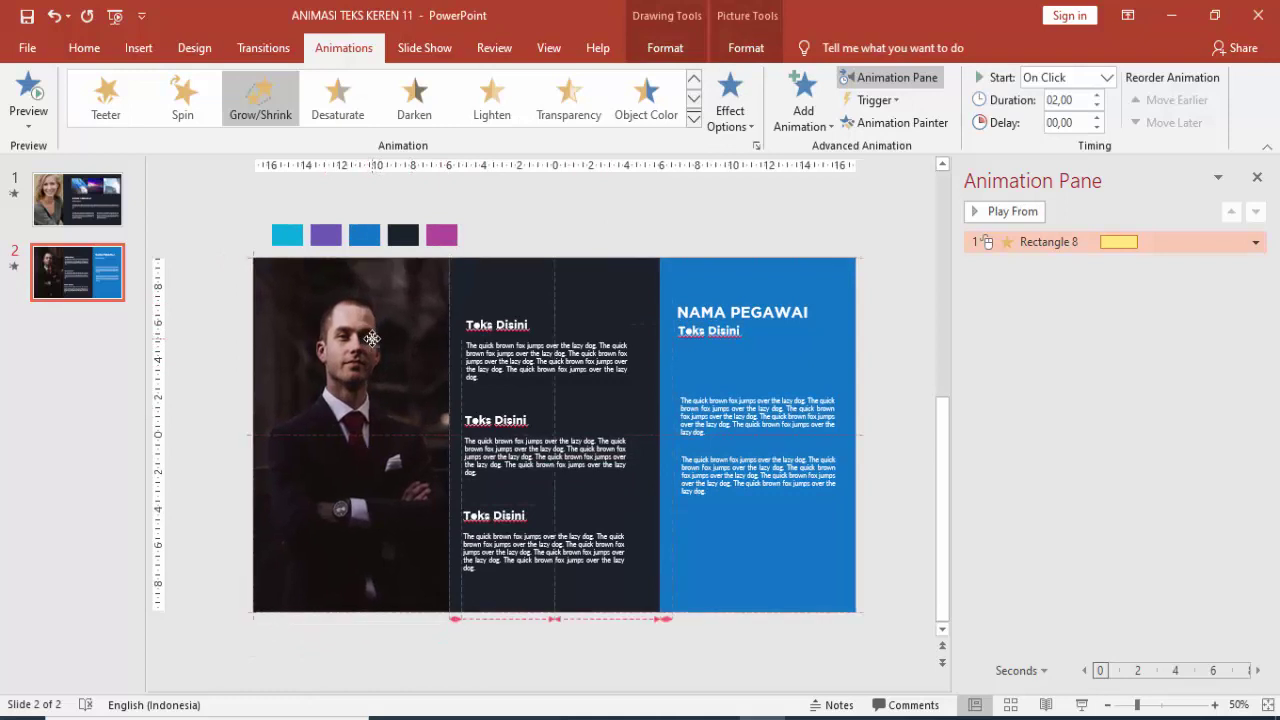
{"action": "left_click", "coordinate": [718, 334]}
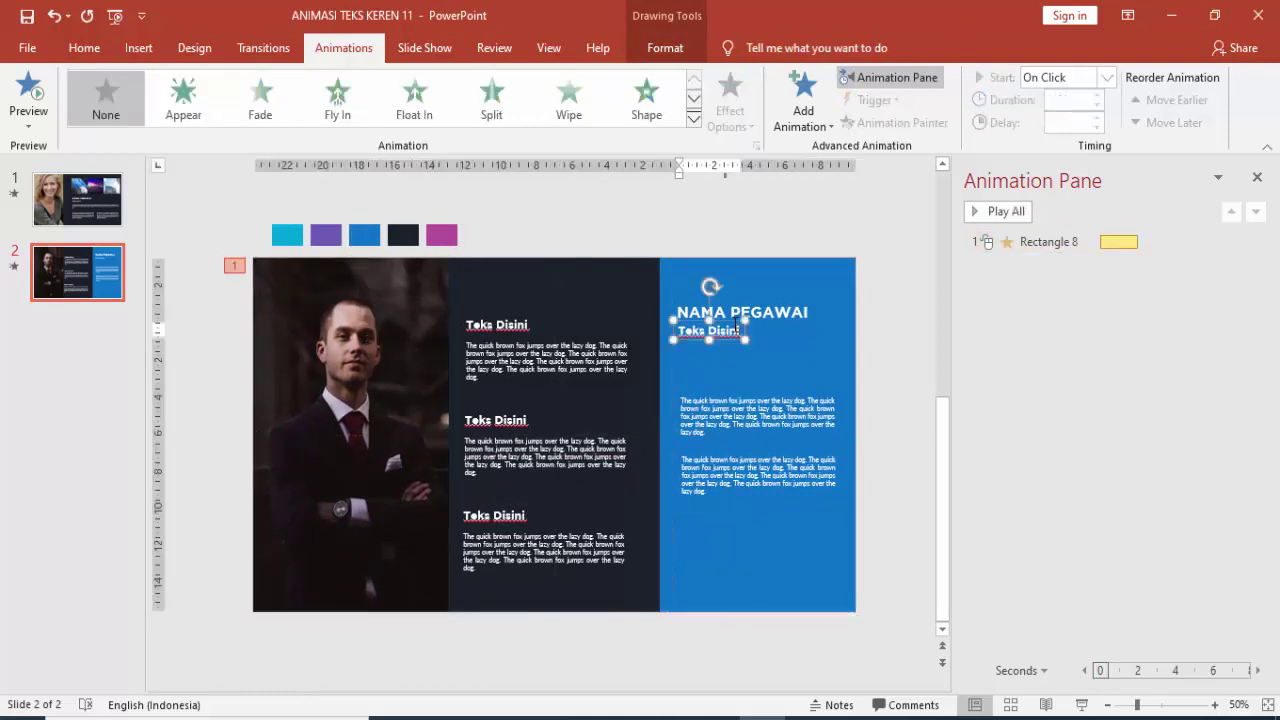
{"action": "left_click_drag", "start_coordinate": [815, 345], "coordinate": [818, 356]}
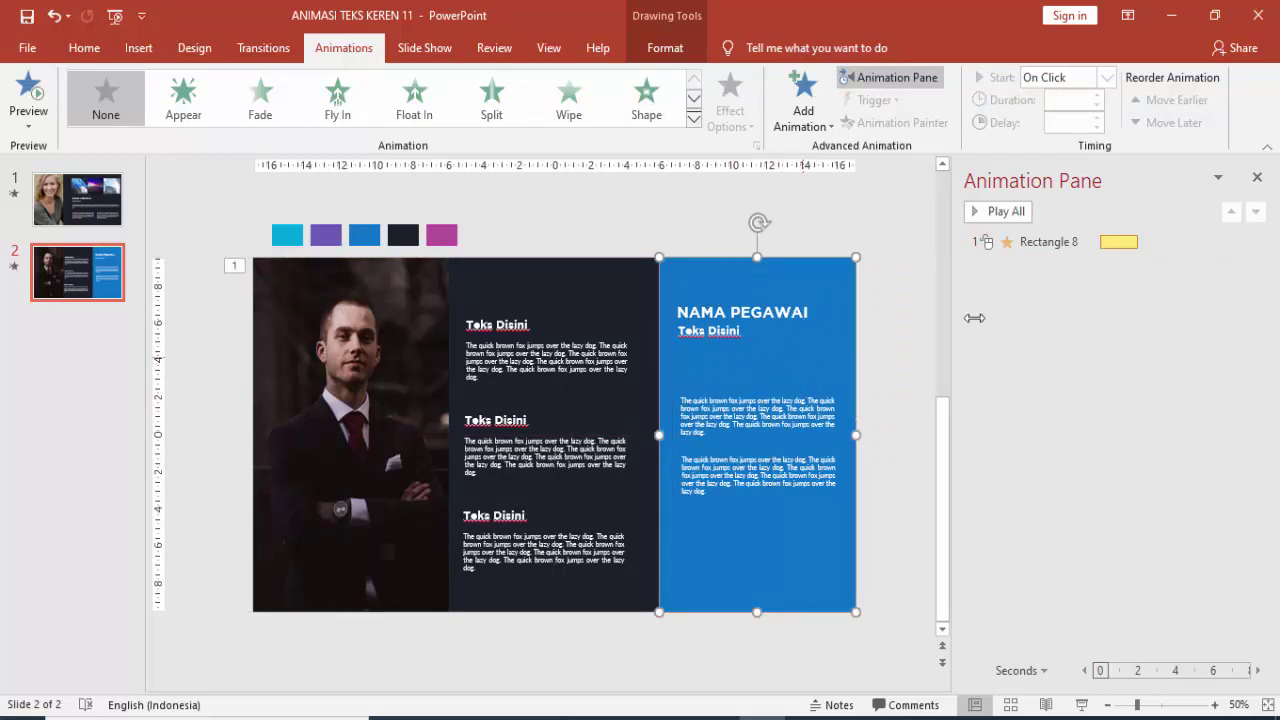
Delete the Rectangle 8 animation from the Animation Pane and realign the blue panel
{"action": "left_click", "coordinate": [1056, 242]}
{"action": "key", "text": "Delete"}
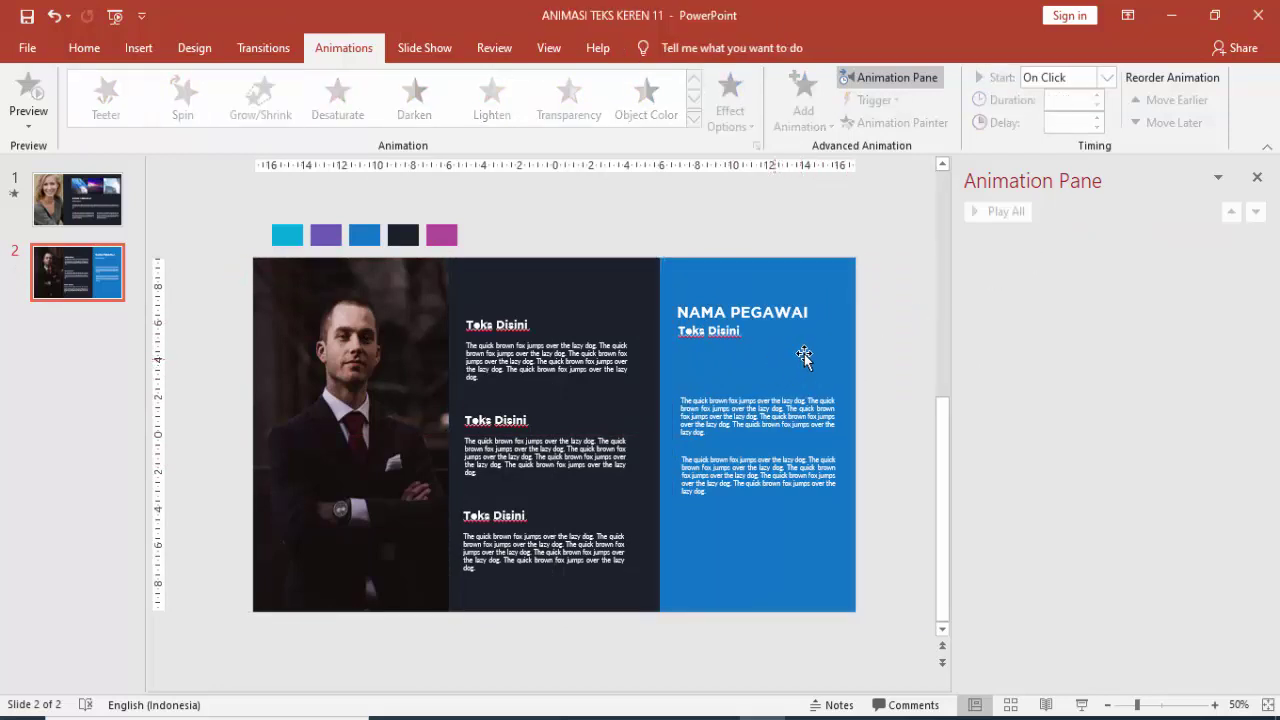
{"action": "left_click", "coordinate": [825, 345]}
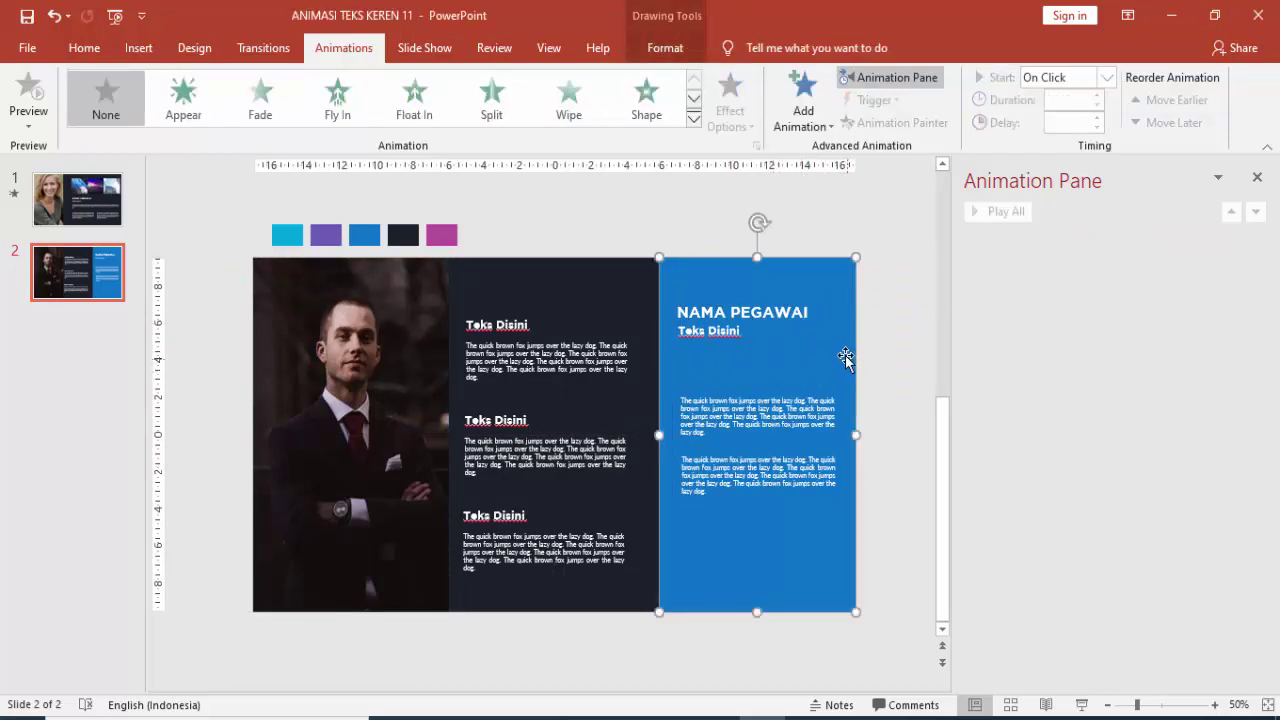
{"action": "left_click_drag", "start_coordinate": [840, 358], "coordinate": [823, 358]}
Click through the NAMA PEGAWAI header, the body text boxes and the portrait photo
{"action": "left_click", "coordinate": [639, 396]}
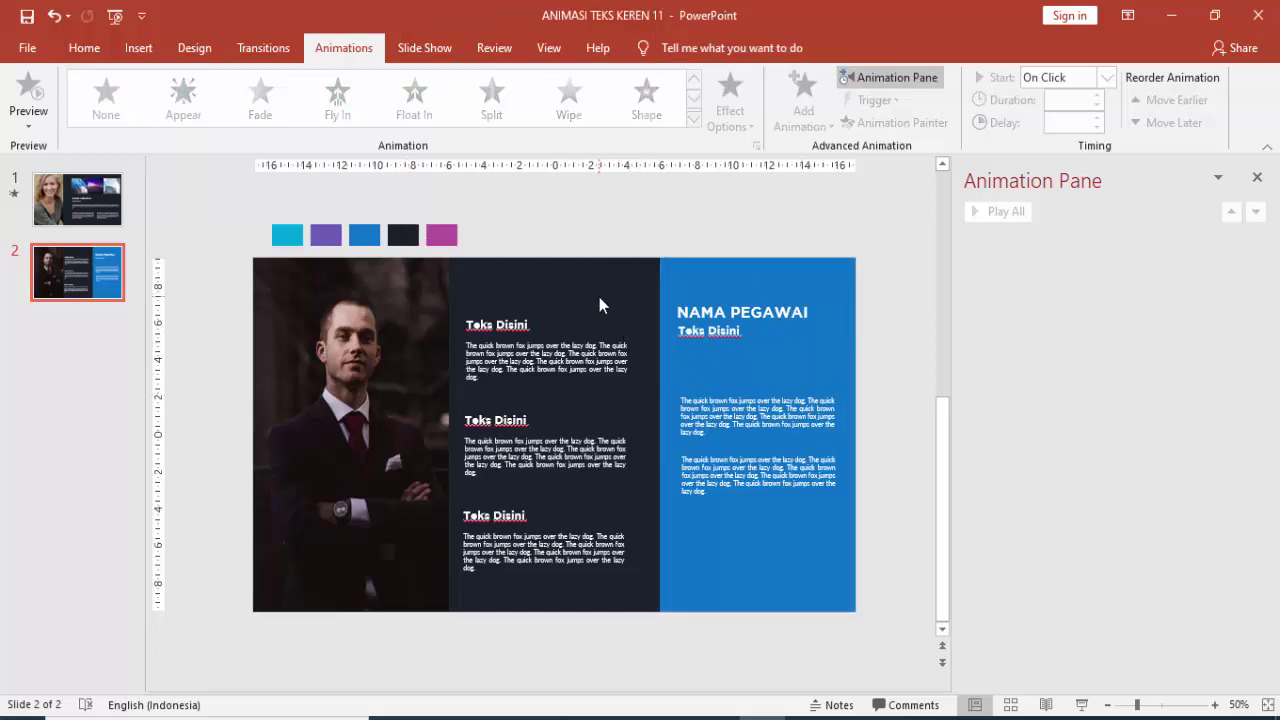
{"action": "left_click", "coordinate": [826, 325]}
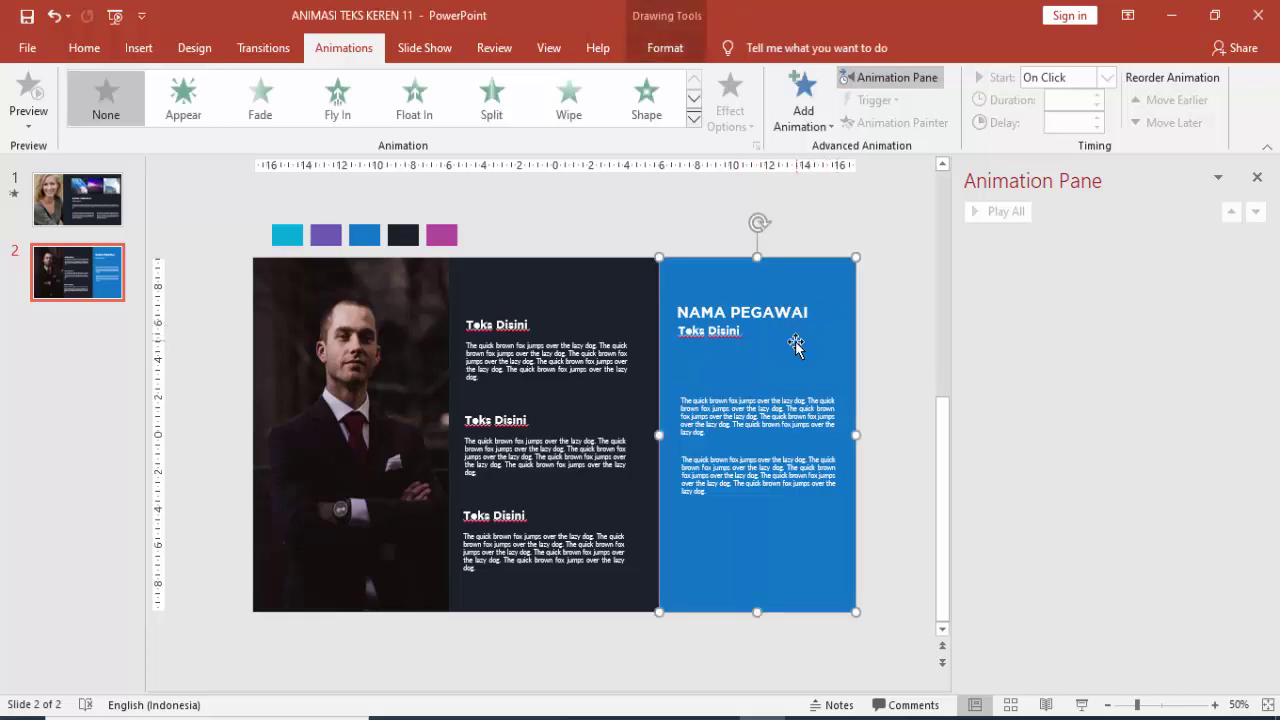
{"action": "left_click", "coordinate": [765, 318]}
{"action": "left_click", "coordinate": [748, 410]}
{"action": "left_click", "coordinate": [755, 470]}
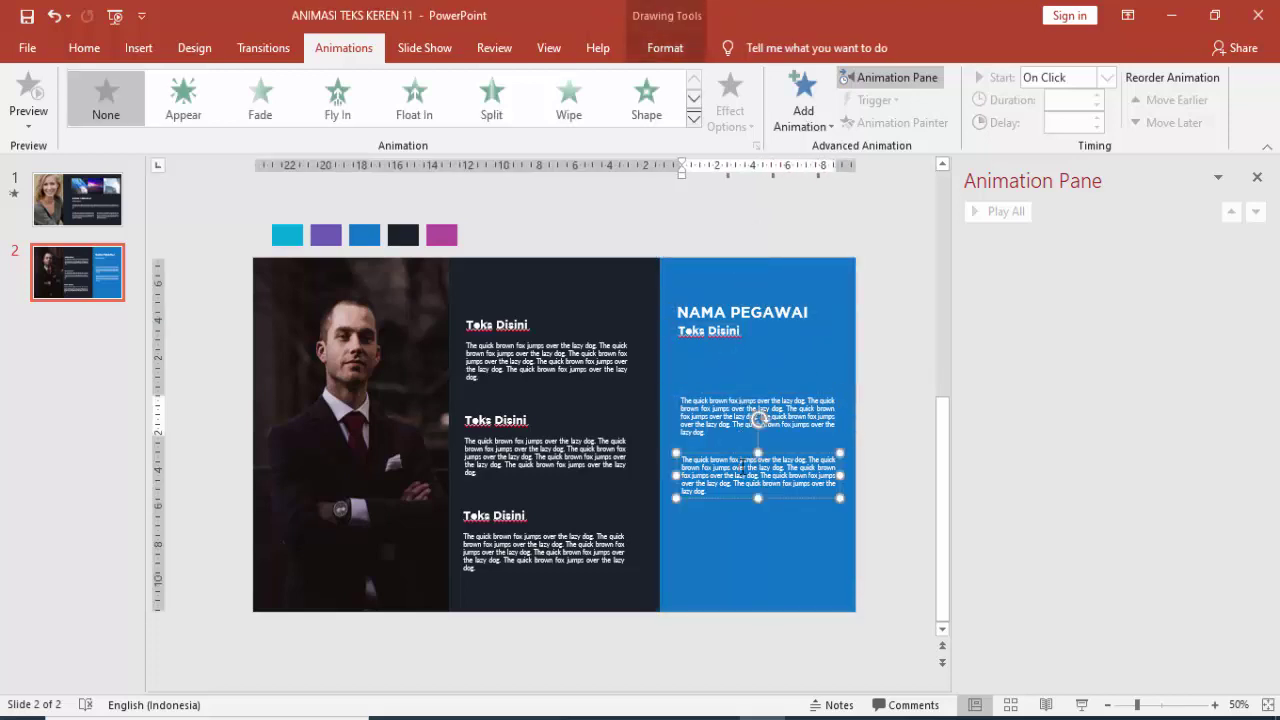
{"action": "left_click", "coordinate": [588, 364]}
{"action": "left_click", "coordinate": [465, 474]}
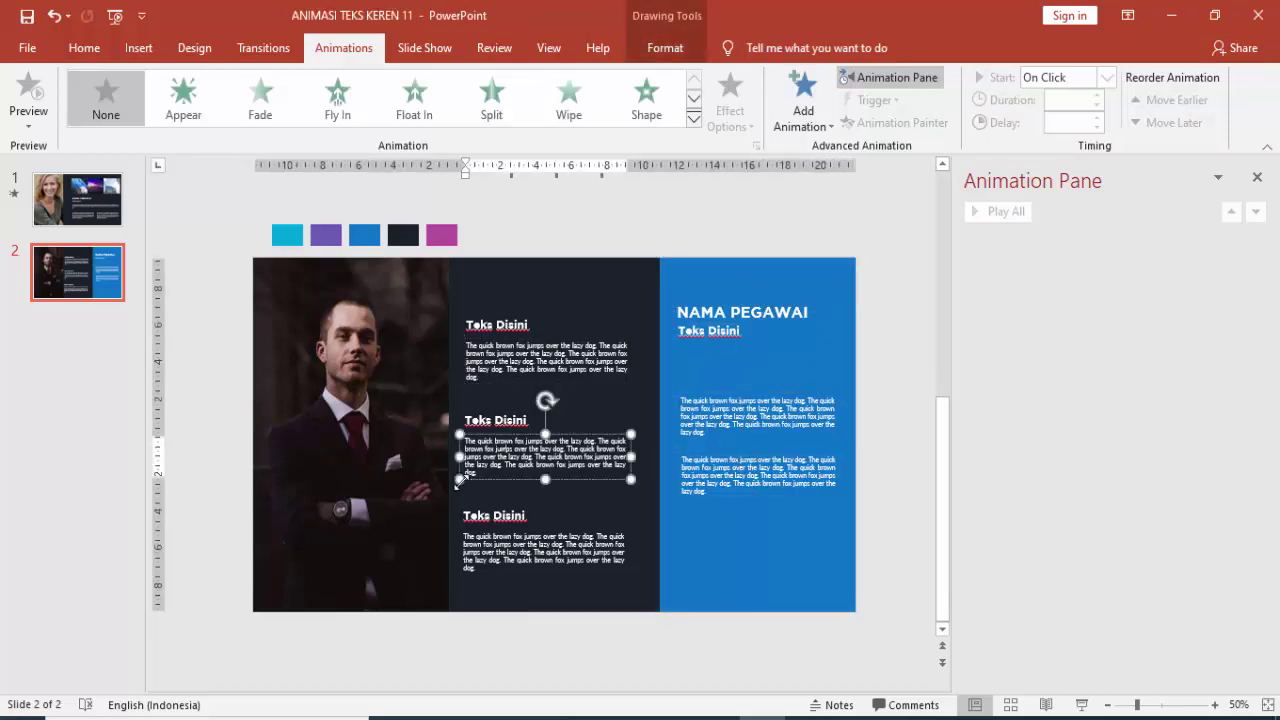
{"action": "left_click", "coordinate": [410, 483]}
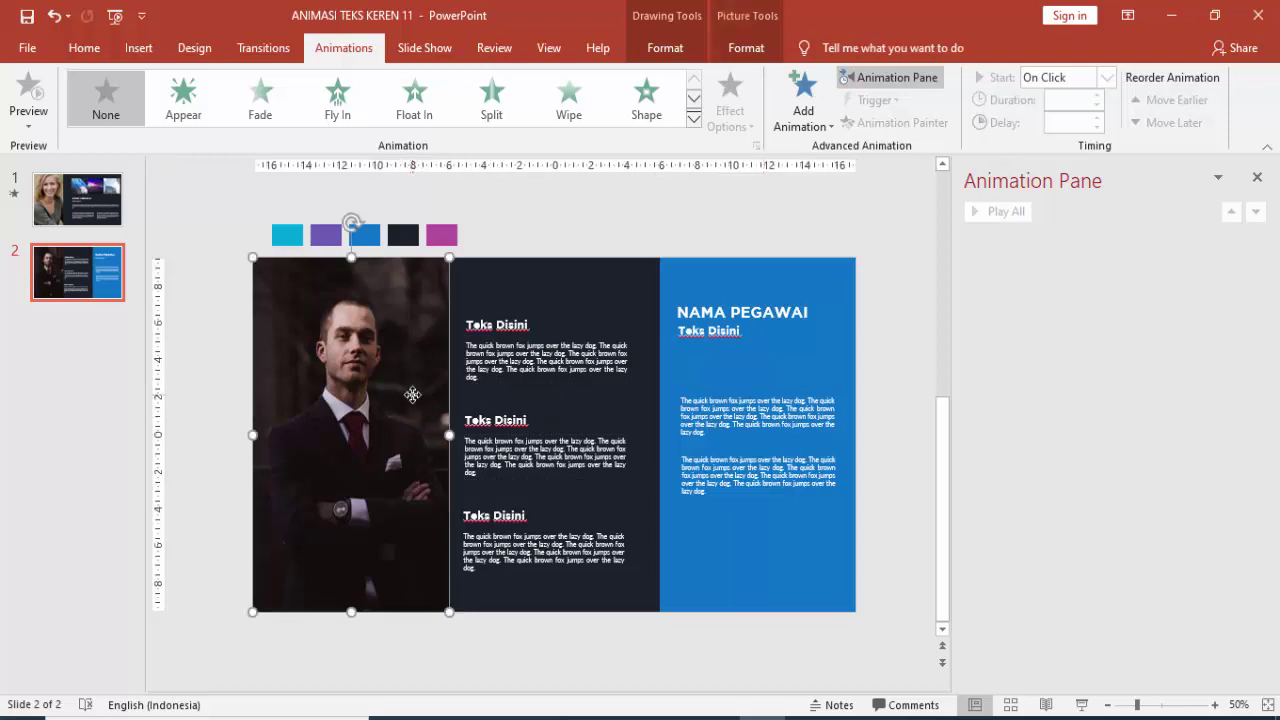
Give the portrait photo a Fly In entrance from the top lasting 0.75 seconds
{"action": "left_click", "coordinate": [799, 100]}
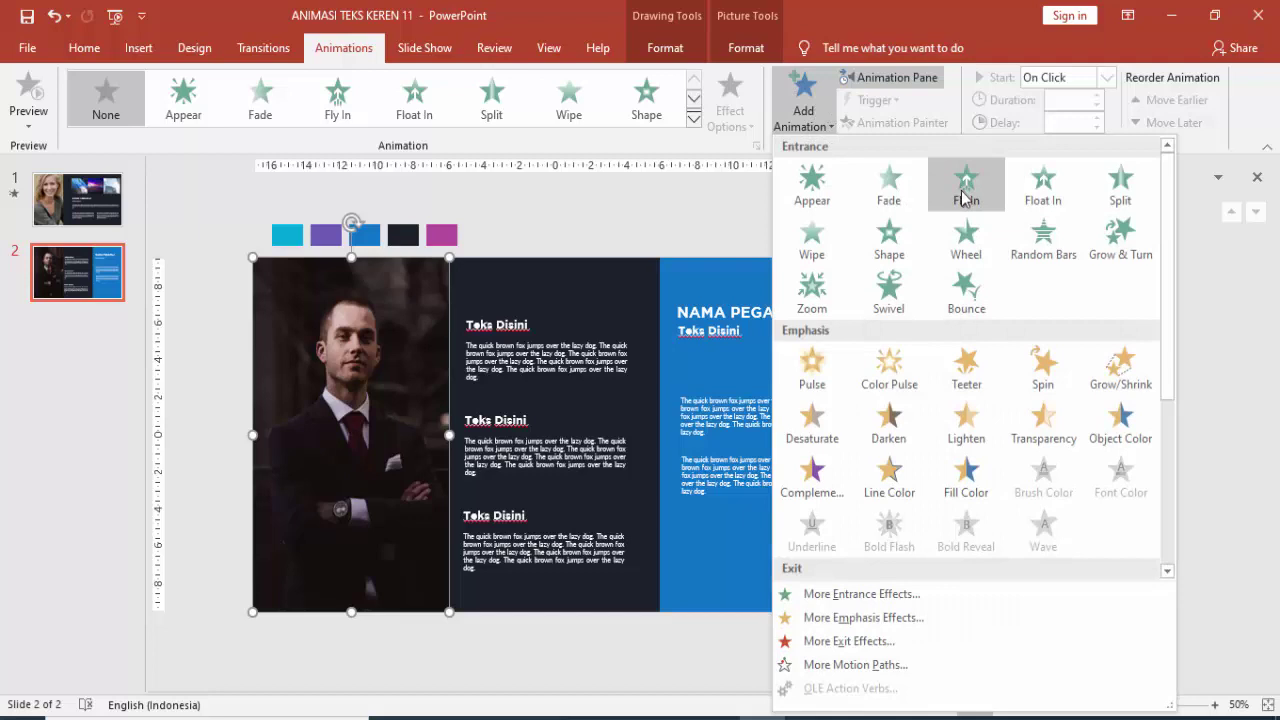
{"action": "left_click", "coordinate": [966, 190]}
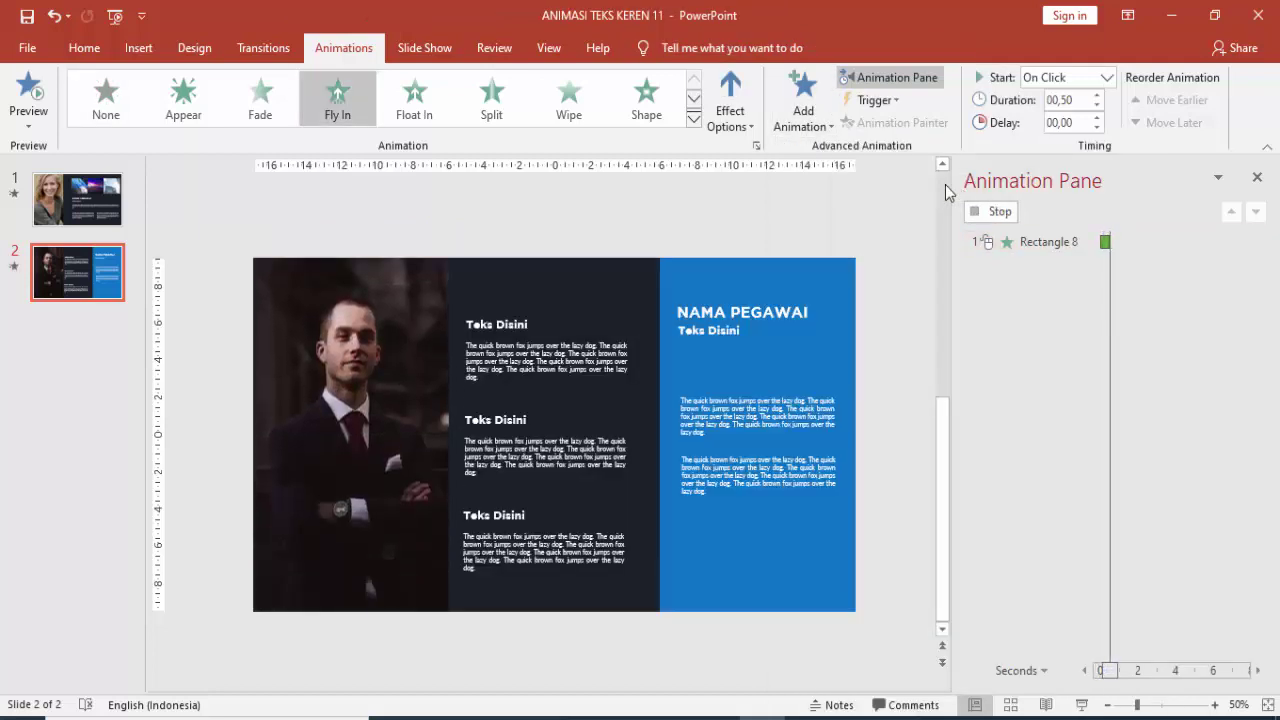
{"action": "left_click", "coordinate": [730, 100]}
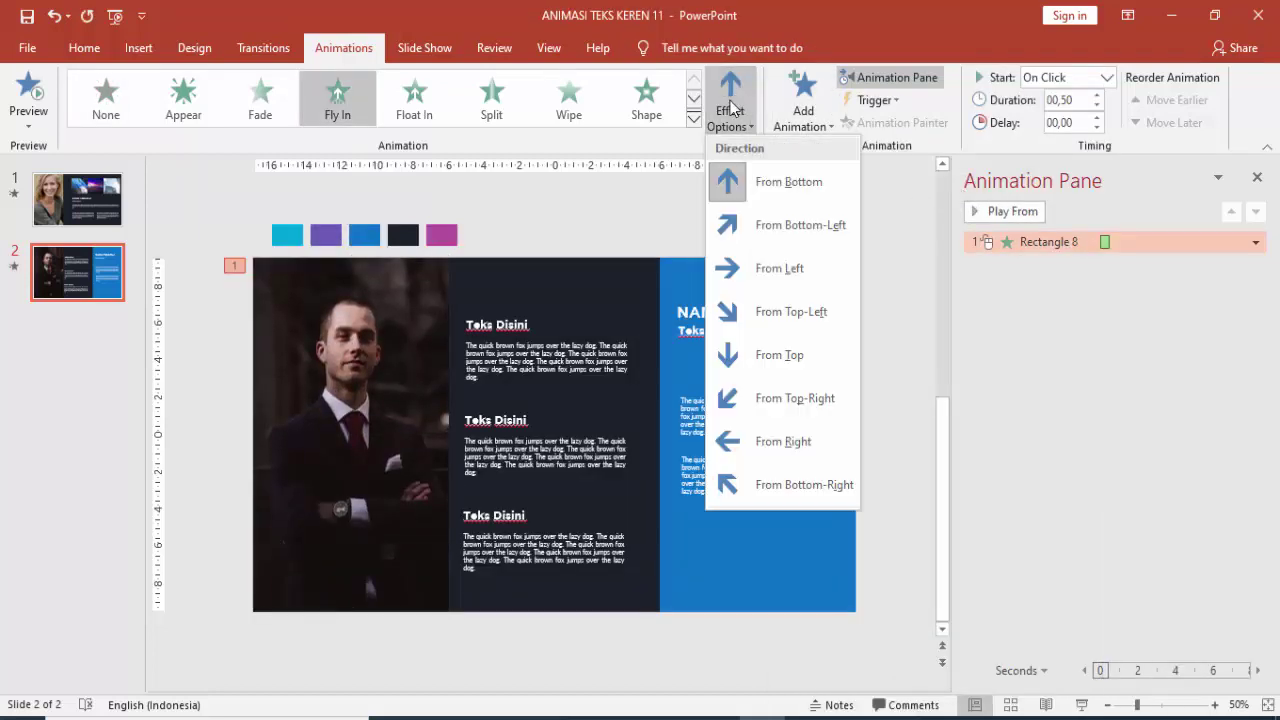
{"action": "left_click", "coordinate": [752, 371]}
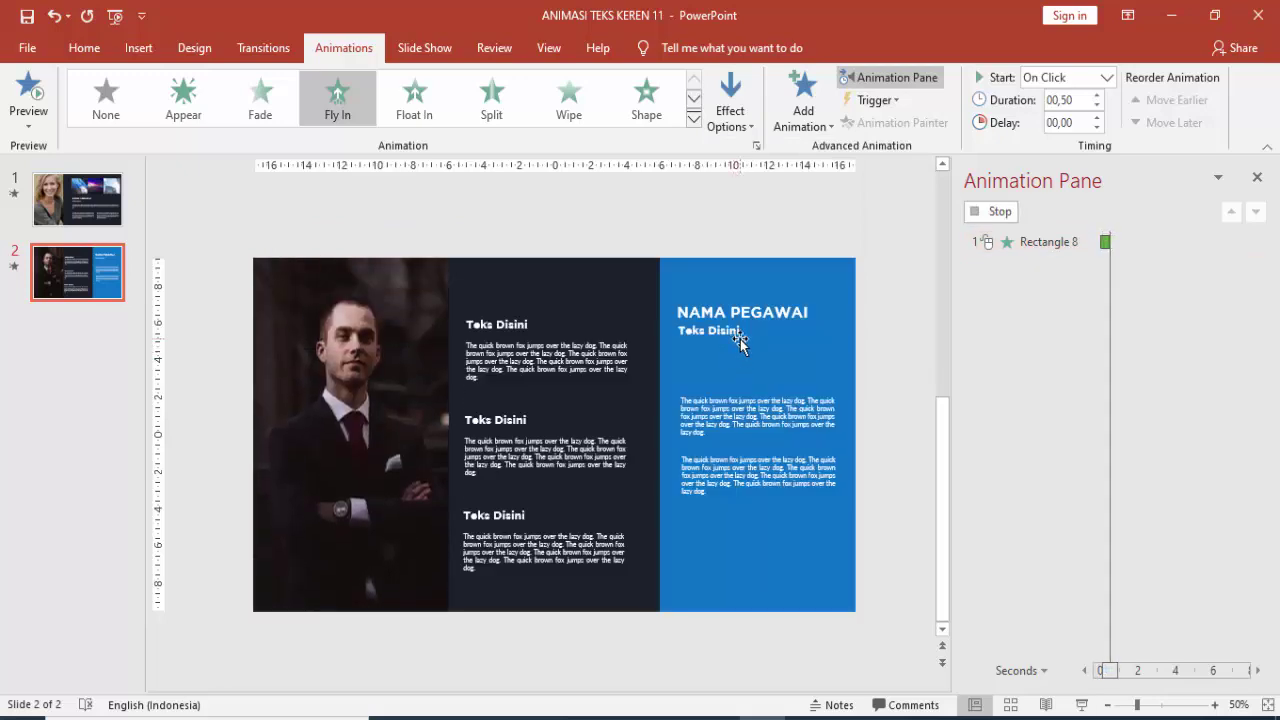
{"action": "left_click", "coordinate": [1103, 79]}
{"action": "left_click", "coordinate": [1090, 99]}
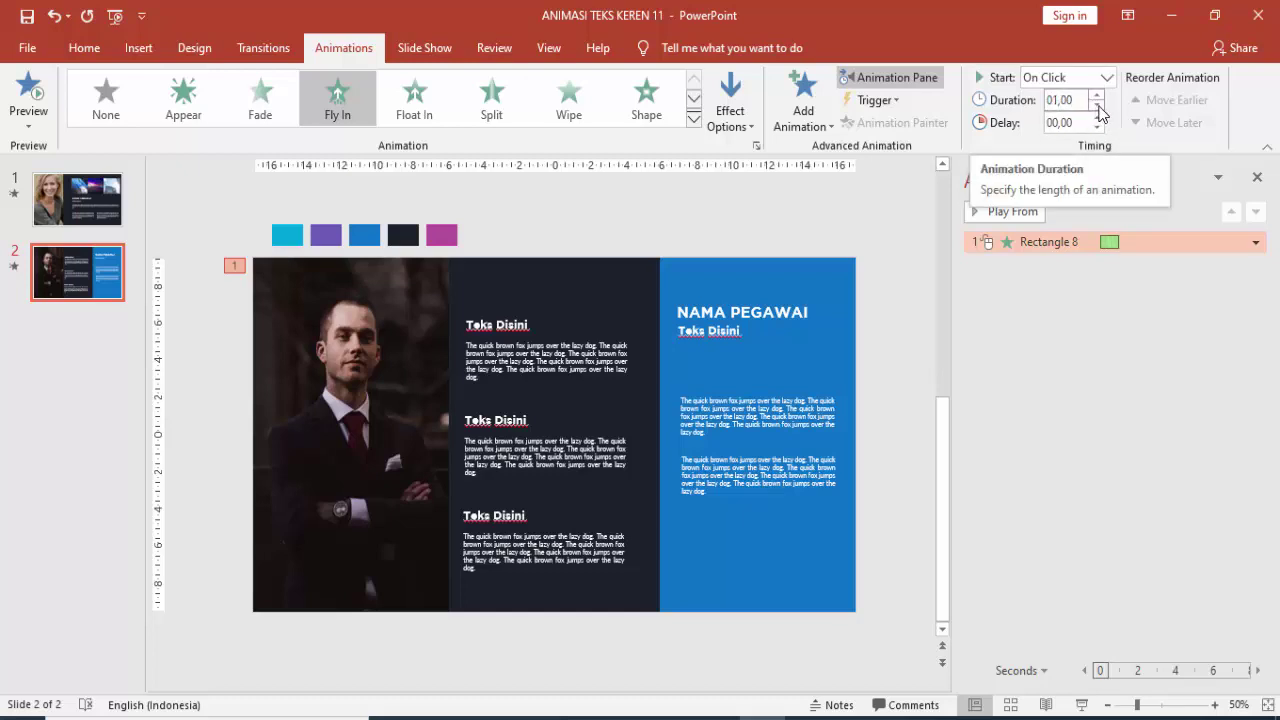
{"action": "left_click", "coordinate": [1097, 106]}
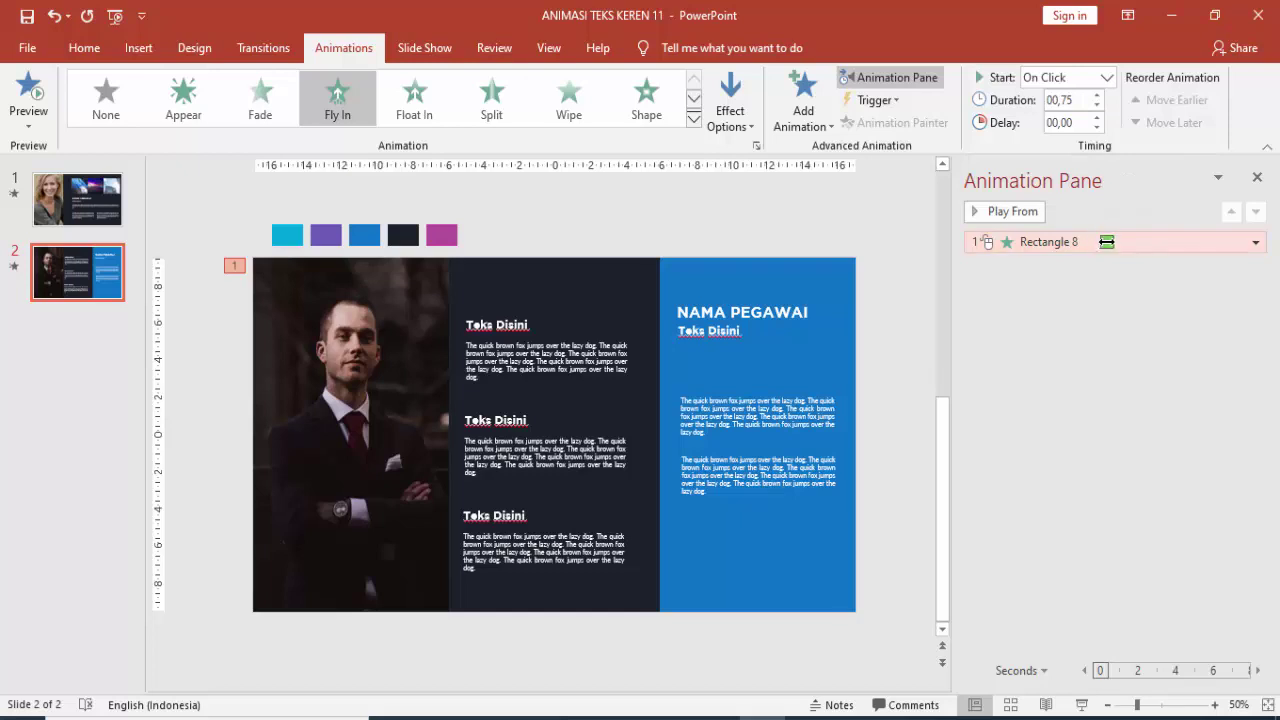
Set the Fly In's smooth end to about 0.36 seconds in its effect options
{"action": "double_click", "coordinate": [1105, 241]}
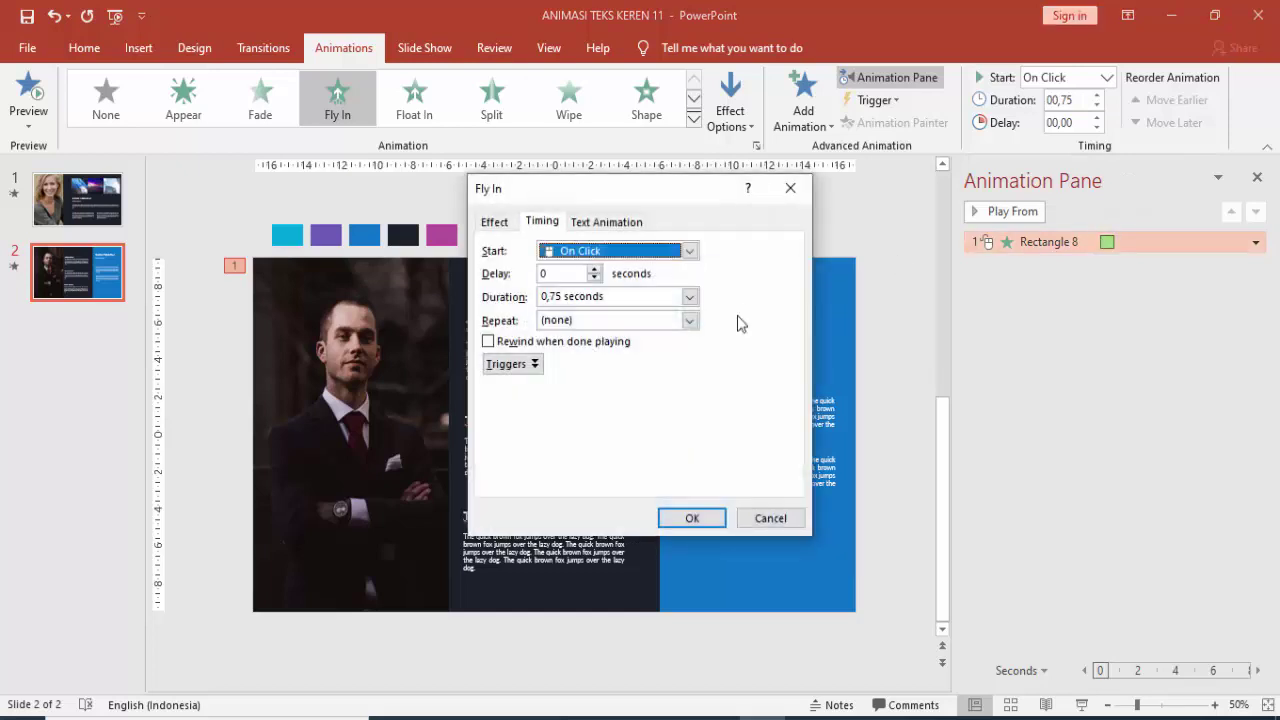
{"action": "left_click", "coordinate": [503, 226]}
{"action": "left_click_drag", "start_coordinate": [589, 323], "coordinate": [615, 323]}
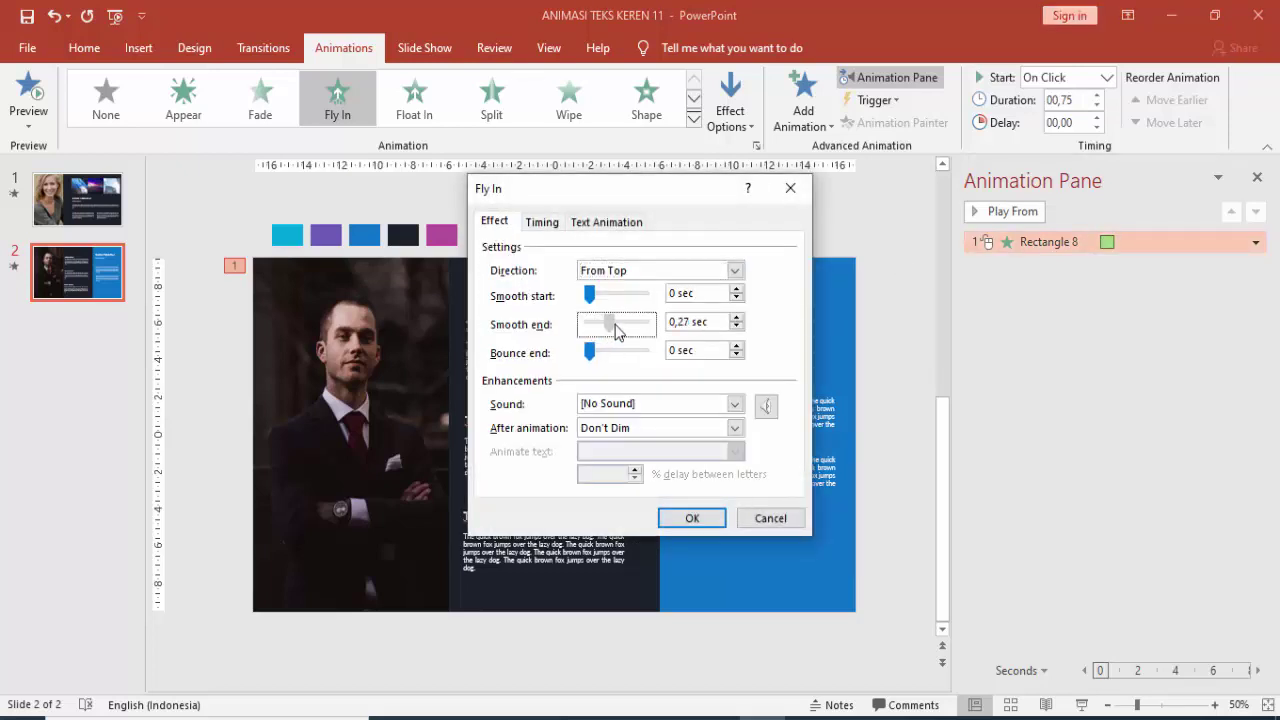
{"action": "left_click", "coordinate": [691, 518]}
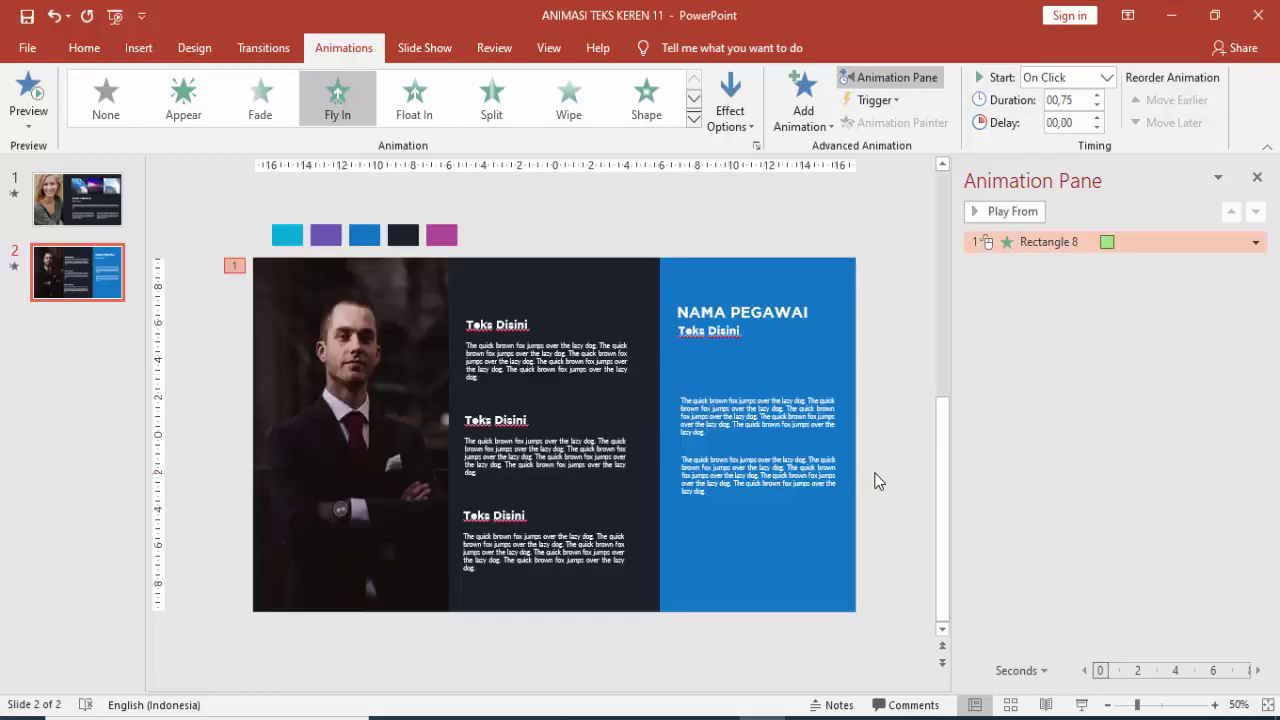
Group the NAMA PEGAWAI header with the Teks Disini subtitle
{"action": "left_click", "coordinate": [681, 318]}
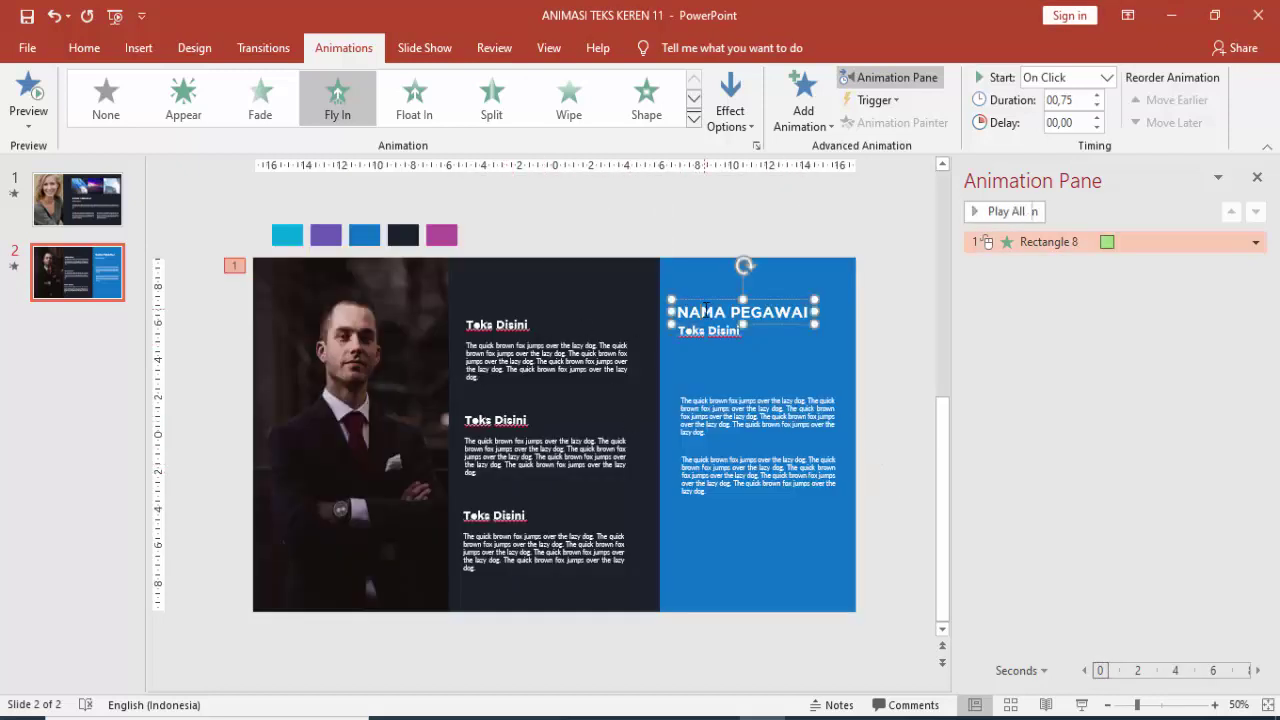
{"action": "left_click", "coordinate": [706, 333], "text": "shift"}
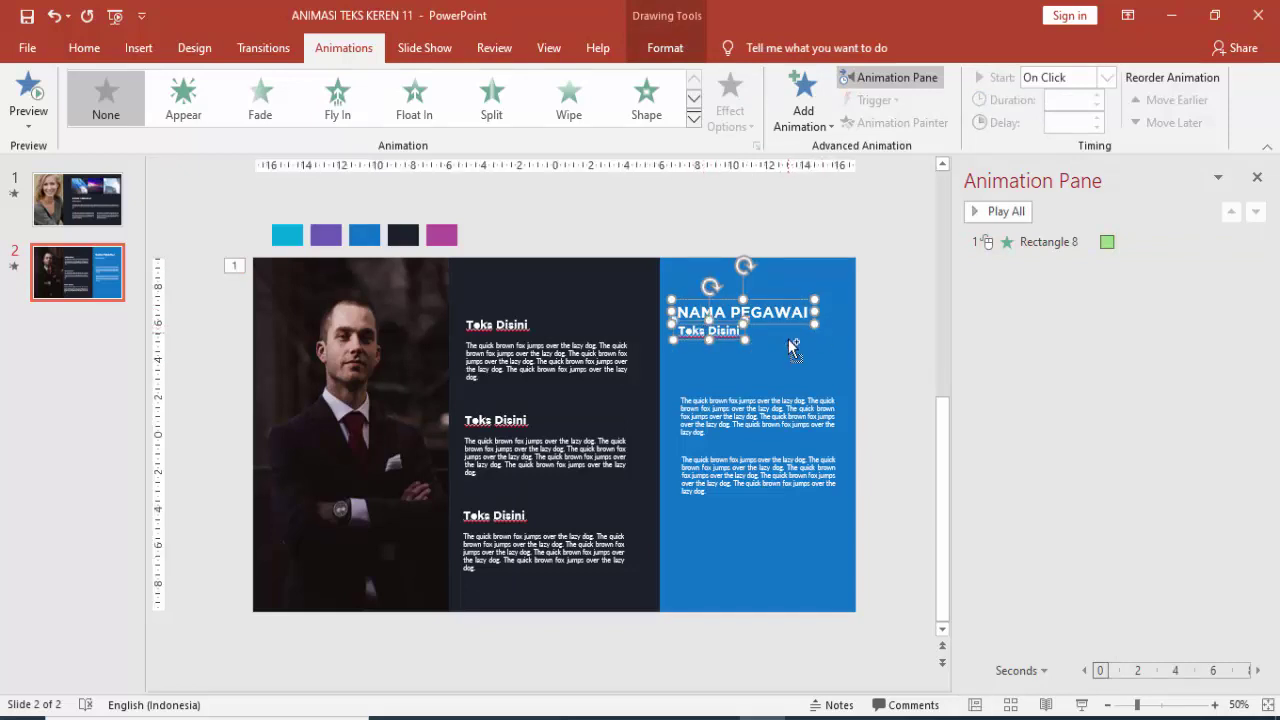
{"action": "key", "text": "ctrl+g"}
Make the group Fly In from the right, starting With Previous
{"action": "left_click", "coordinate": [790, 118]}
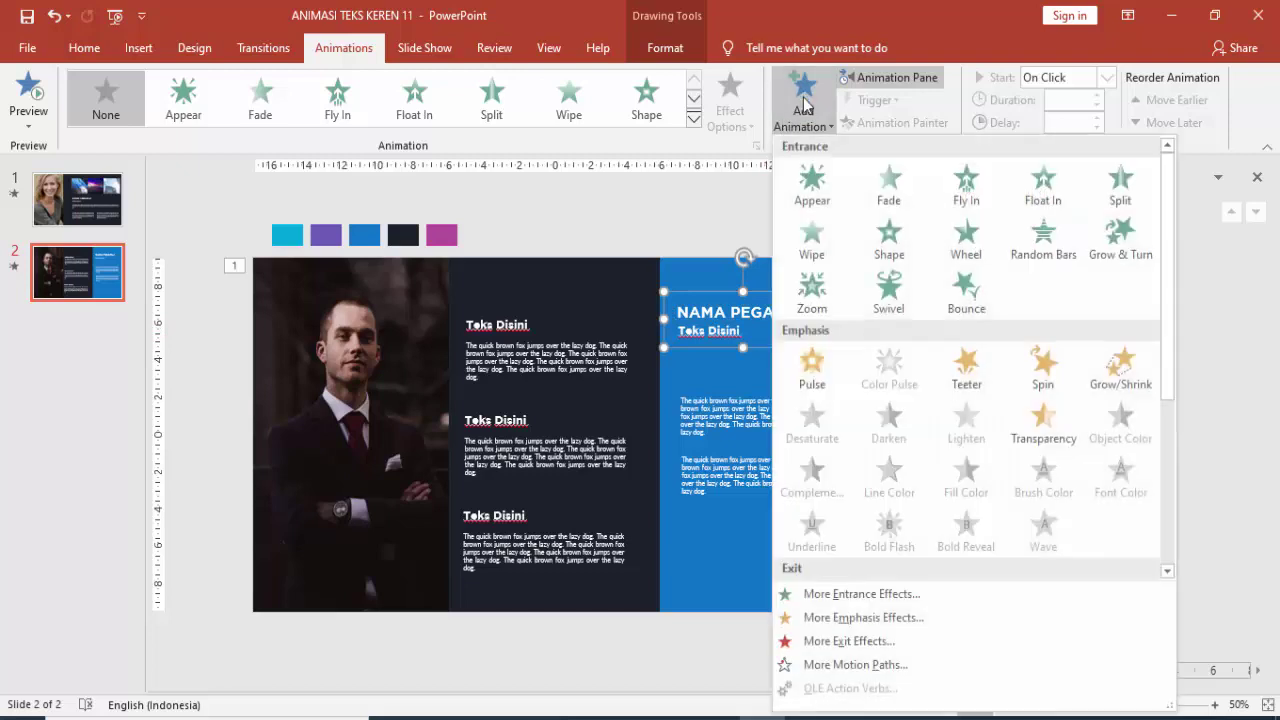
{"action": "left_click", "coordinate": [966, 180]}
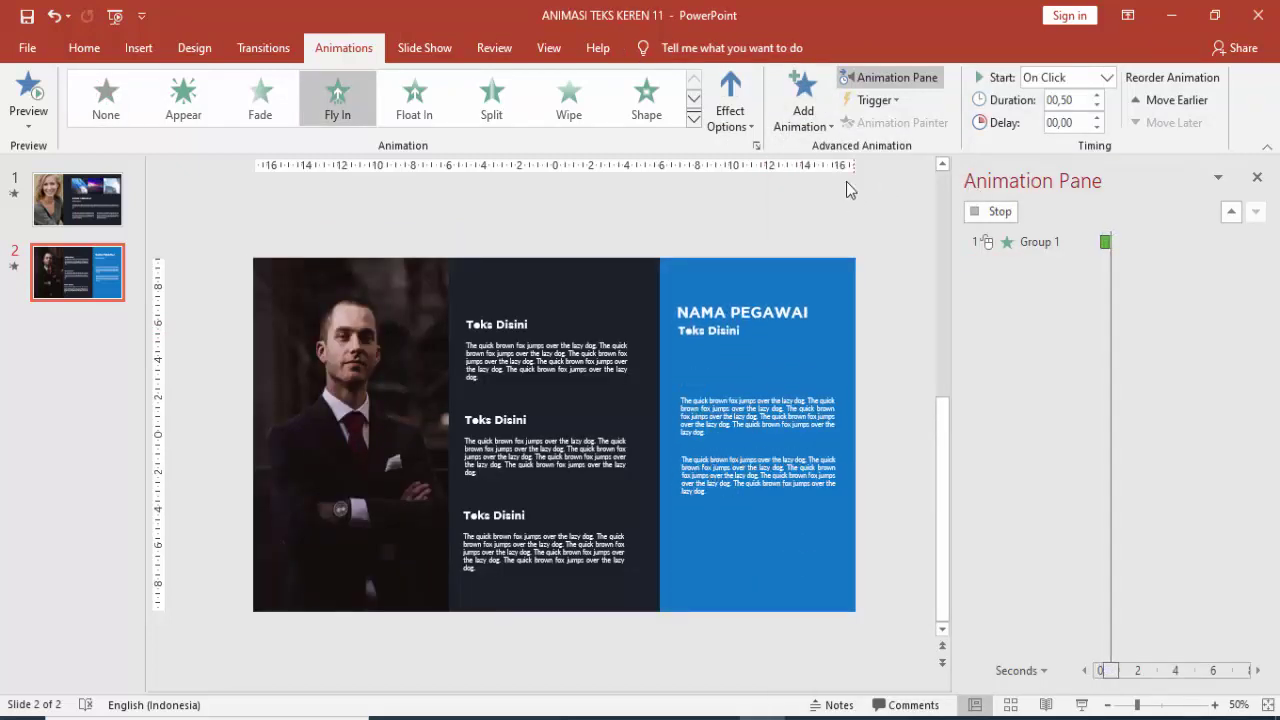
{"action": "left_click", "coordinate": [730, 105]}
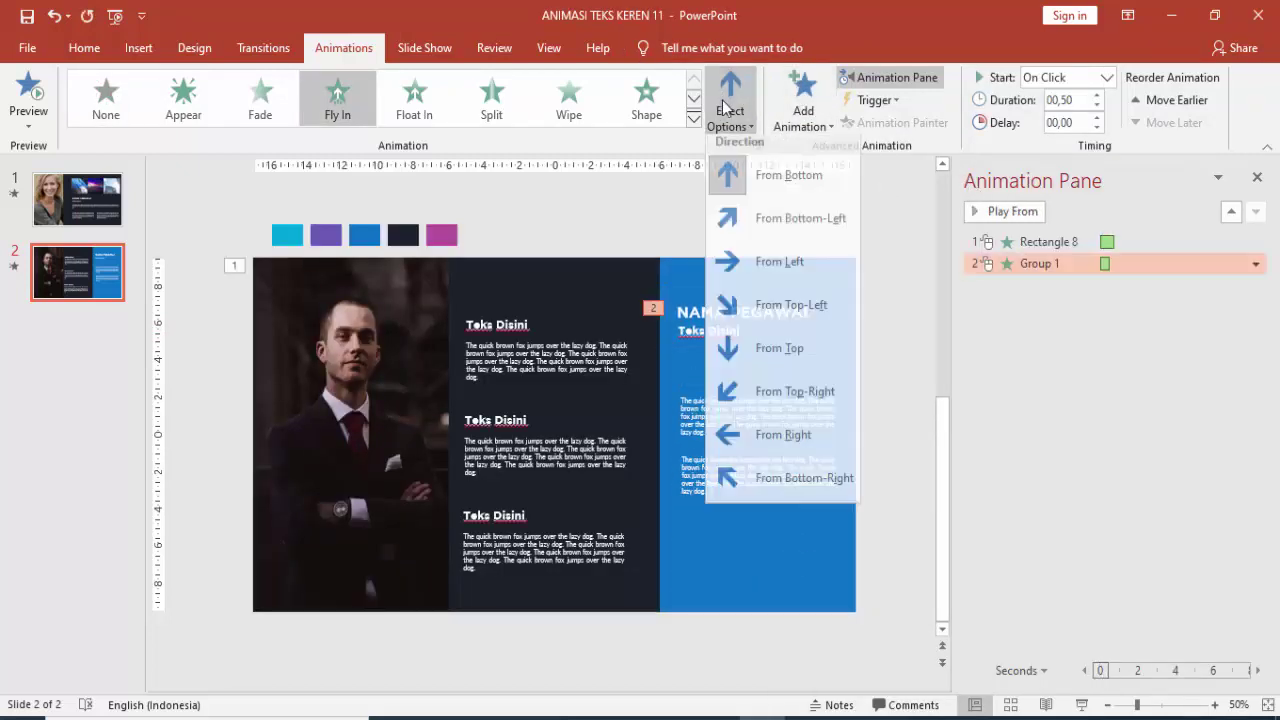
{"action": "left_click", "coordinate": [790, 438]}
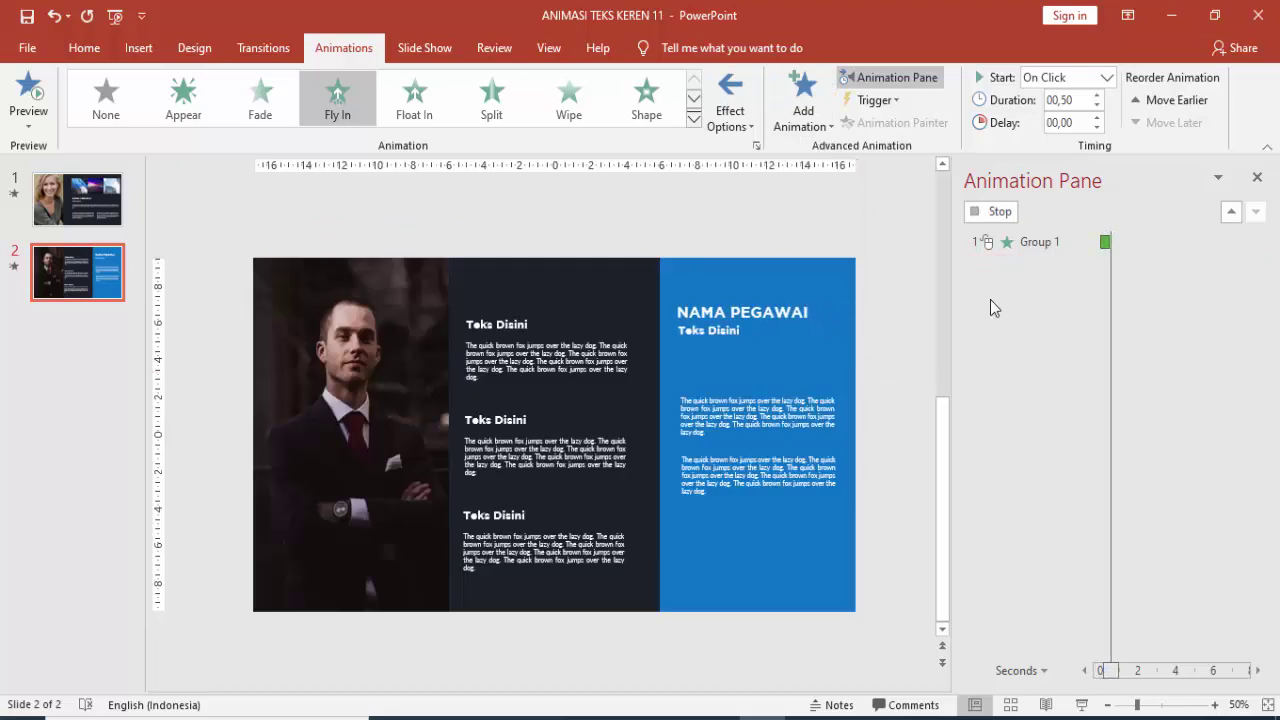
{"action": "left_click", "coordinate": [1100, 77]}
{"action": "left_click", "coordinate": [1085, 118]}
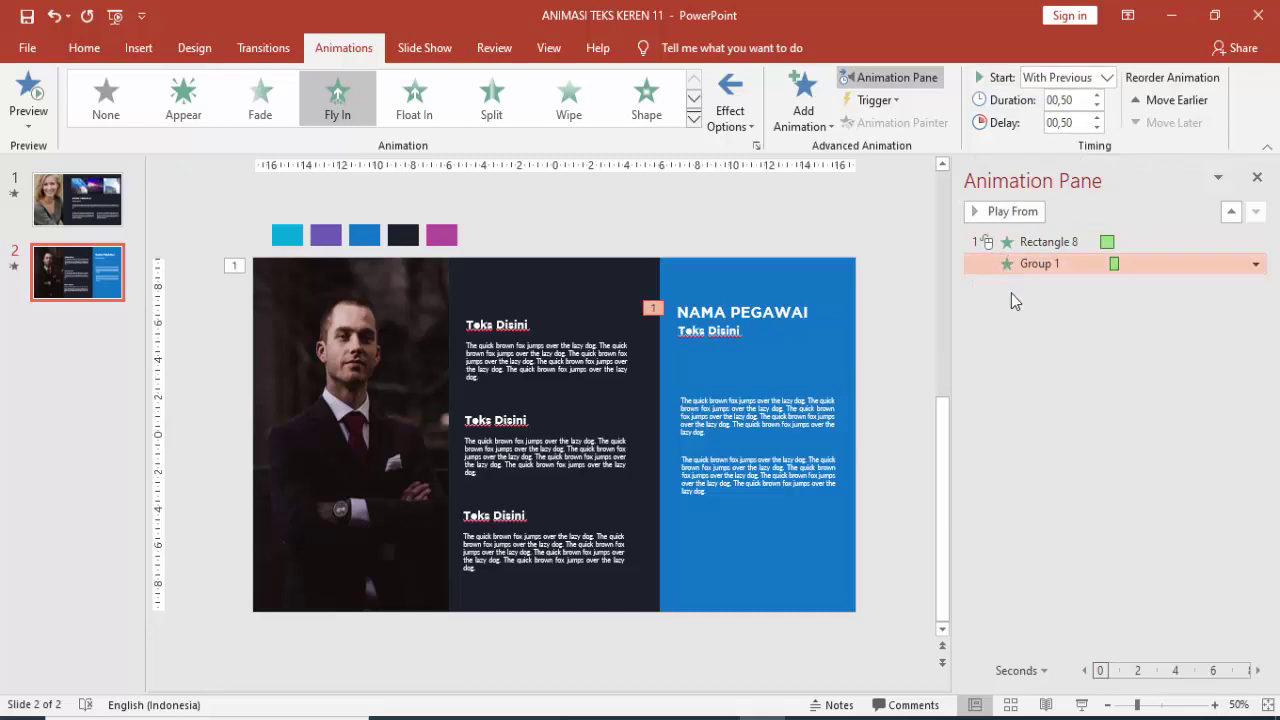
{"action": "left_click", "coordinate": [789, 394]}
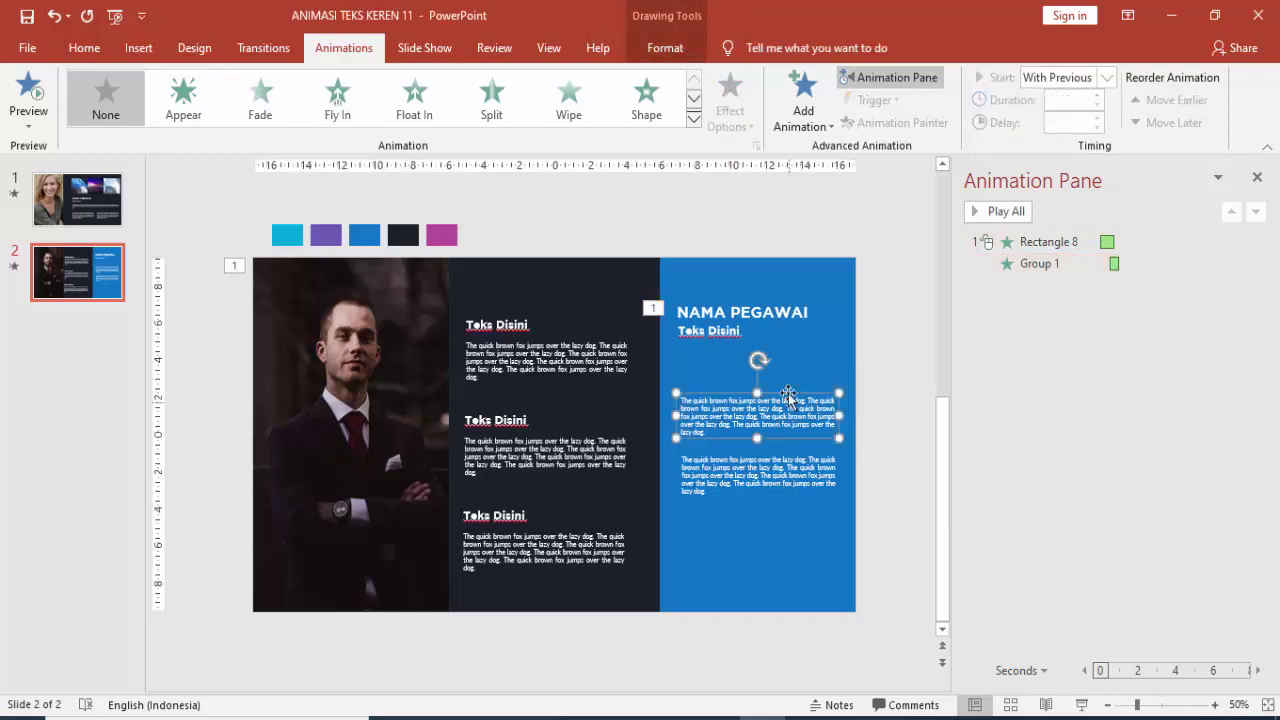
Give the upper blue-panel paragraph a Fly In from the right, With Previous, 0.75 s delay
{"action": "left_click", "coordinate": [748, 368]}
{"action": "left_click", "coordinate": [766, 400]}
{"action": "left_click", "coordinate": [806, 118]}
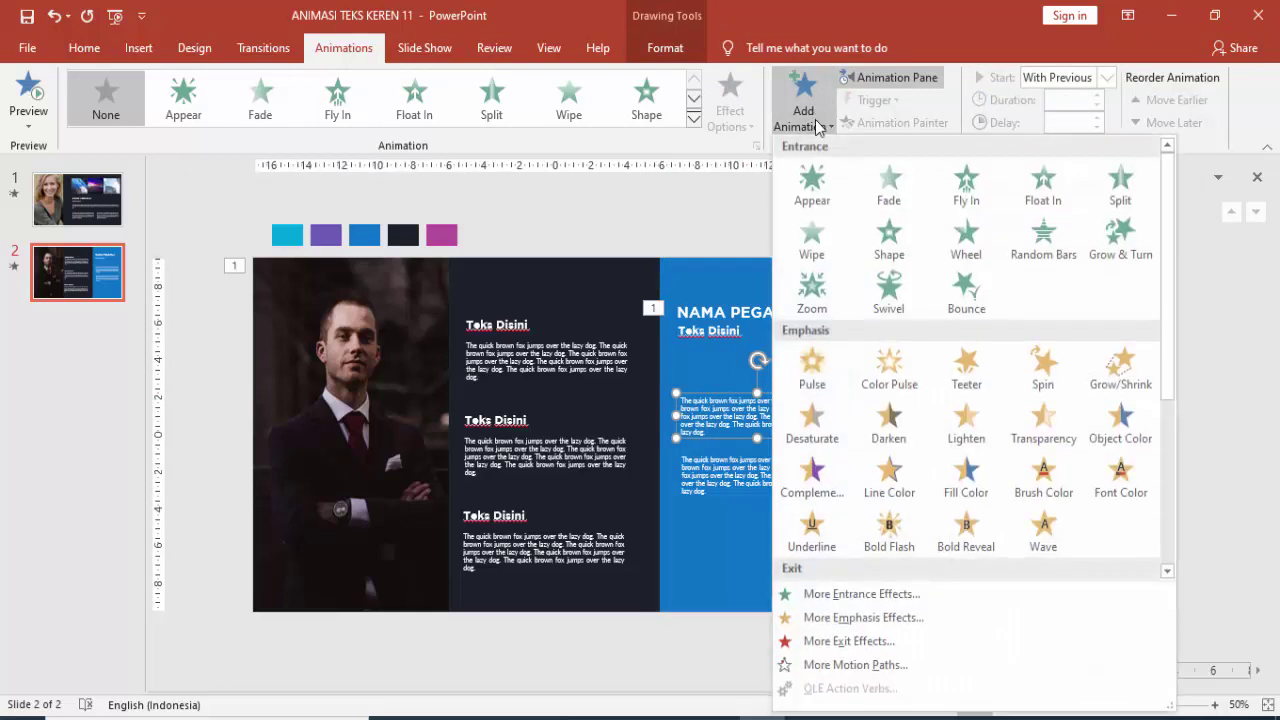
{"action": "left_click", "coordinate": [962, 190]}
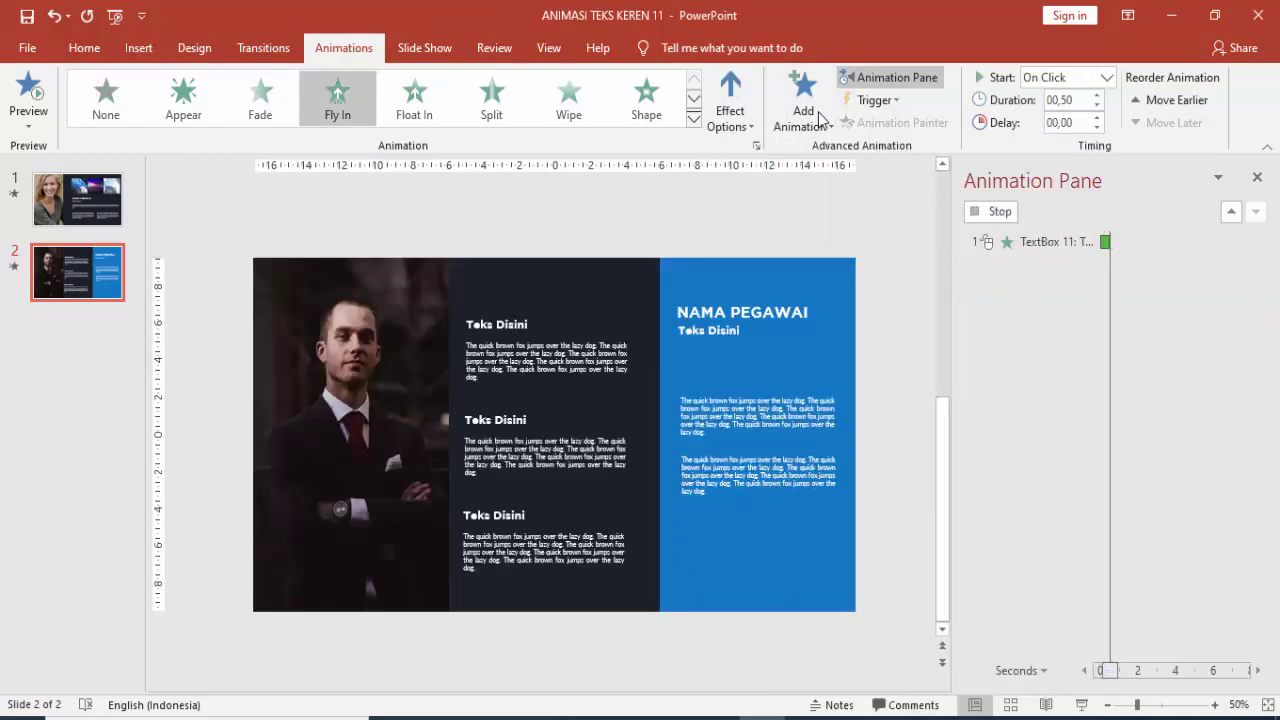
{"action": "left_click", "coordinate": [730, 105]}
{"action": "left_click", "coordinate": [770, 428]}
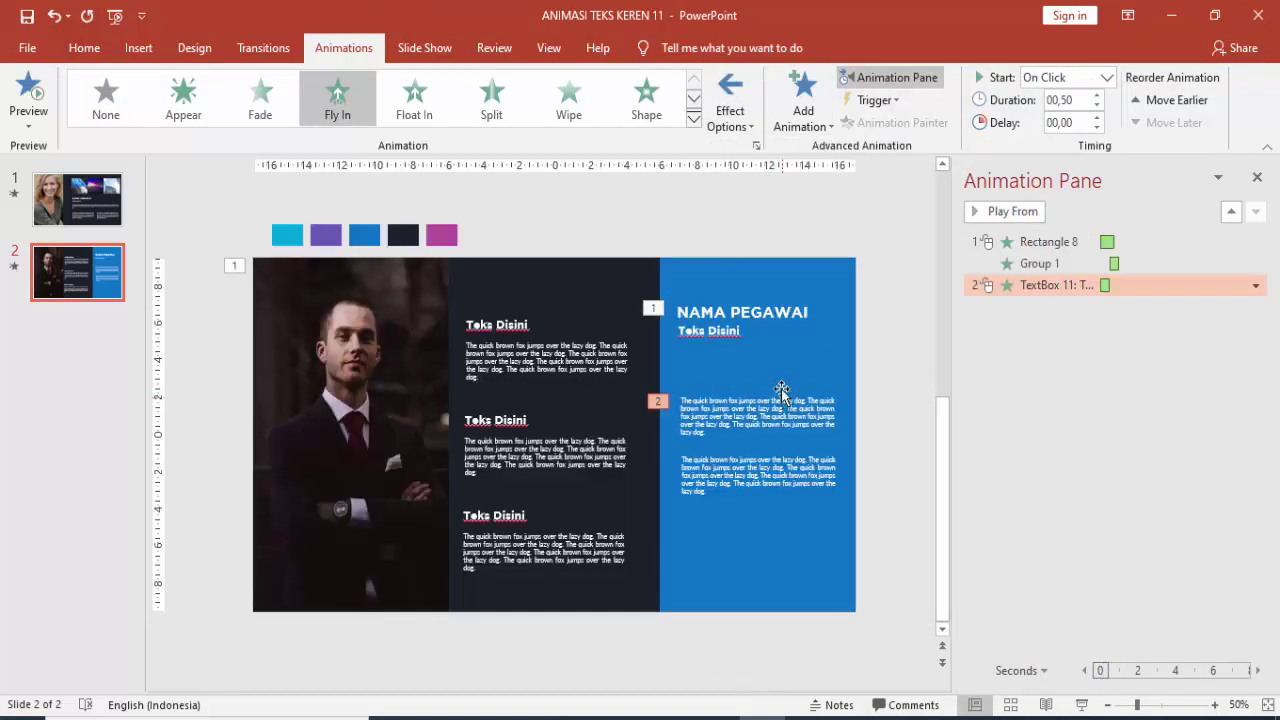
{"action": "left_click", "coordinate": [781, 390]}
{"action": "left_click", "coordinate": [781, 392]}
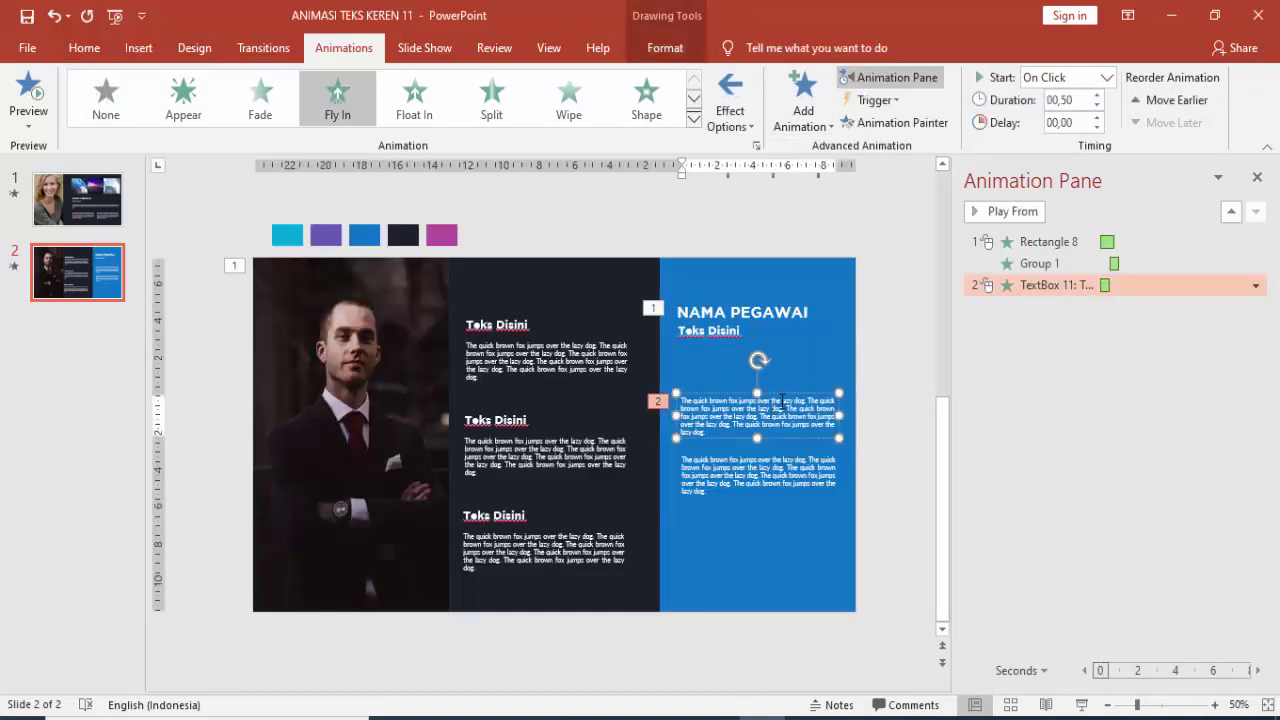
{"action": "left_click", "coordinate": [1106, 78]}
{"action": "left_click", "coordinate": [1080, 113]}
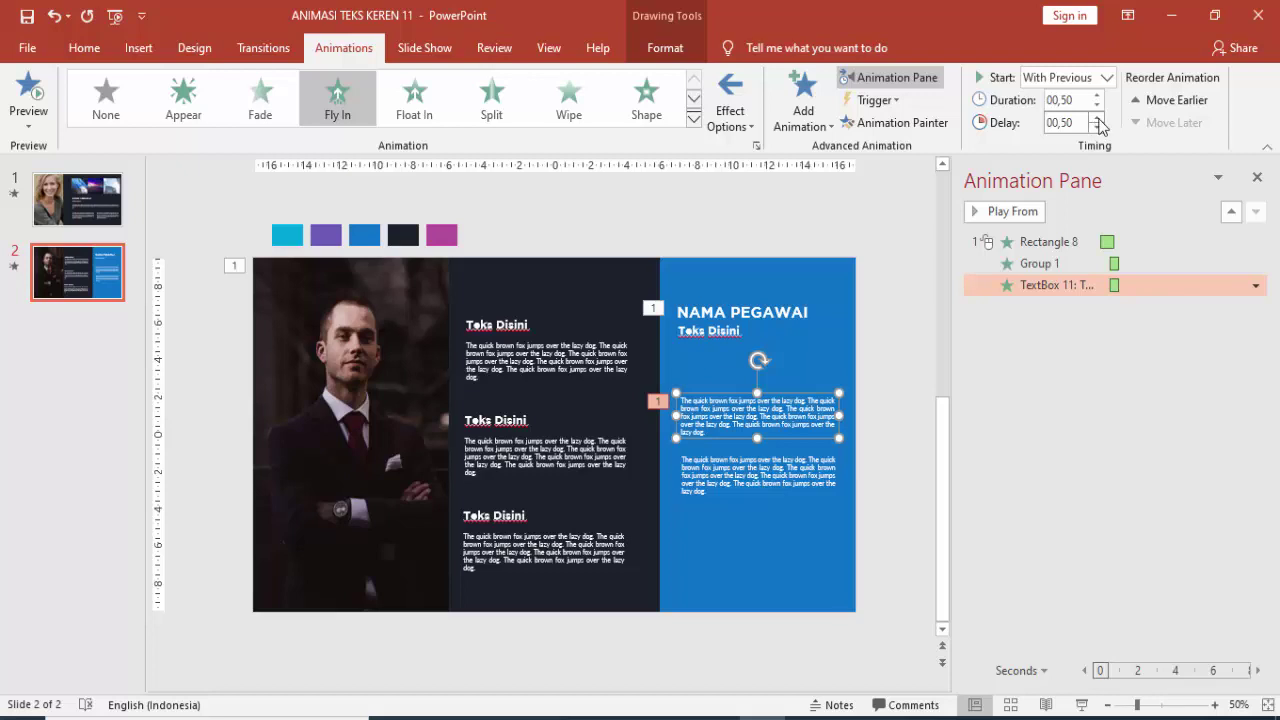
{"action": "left_click", "coordinate": [1097, 117]}
Copy that animation onto the lower paragraph with Animation Painter and set its delay to 1 s
{"action": "left_click", "coordinate": [895, 122]}
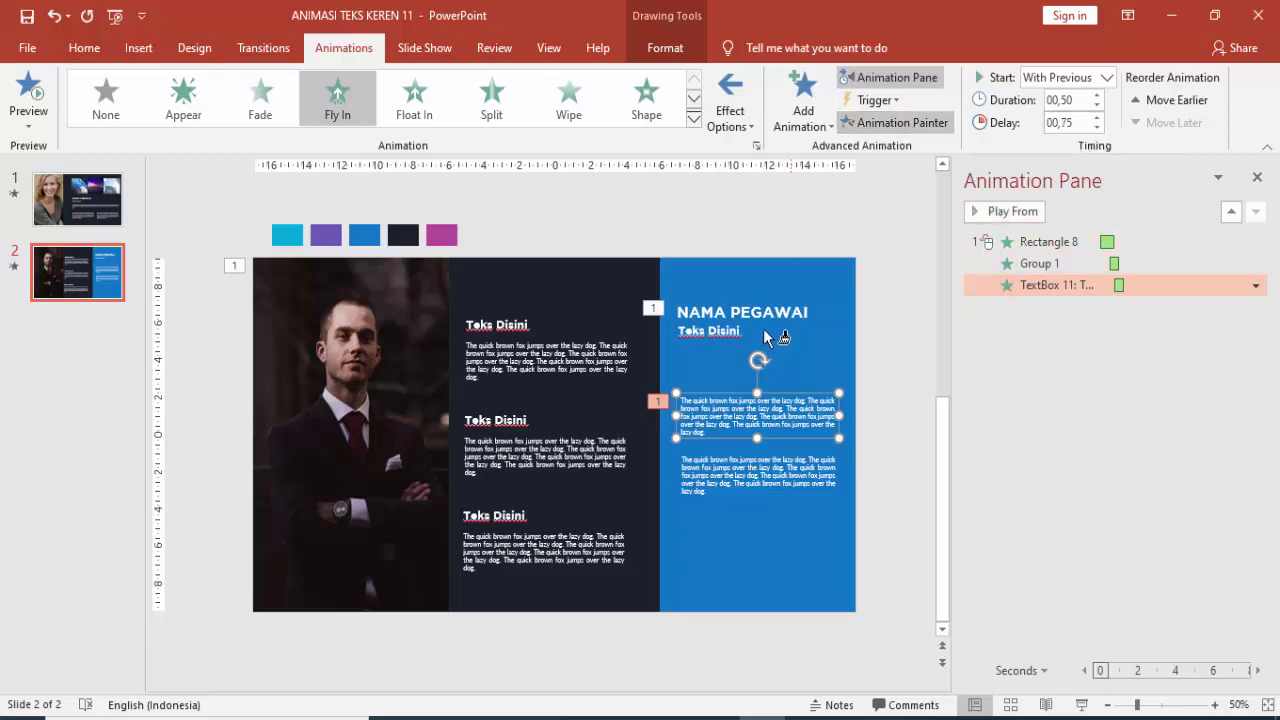
{"action": "left_click", "coordinate": [737, 478]}
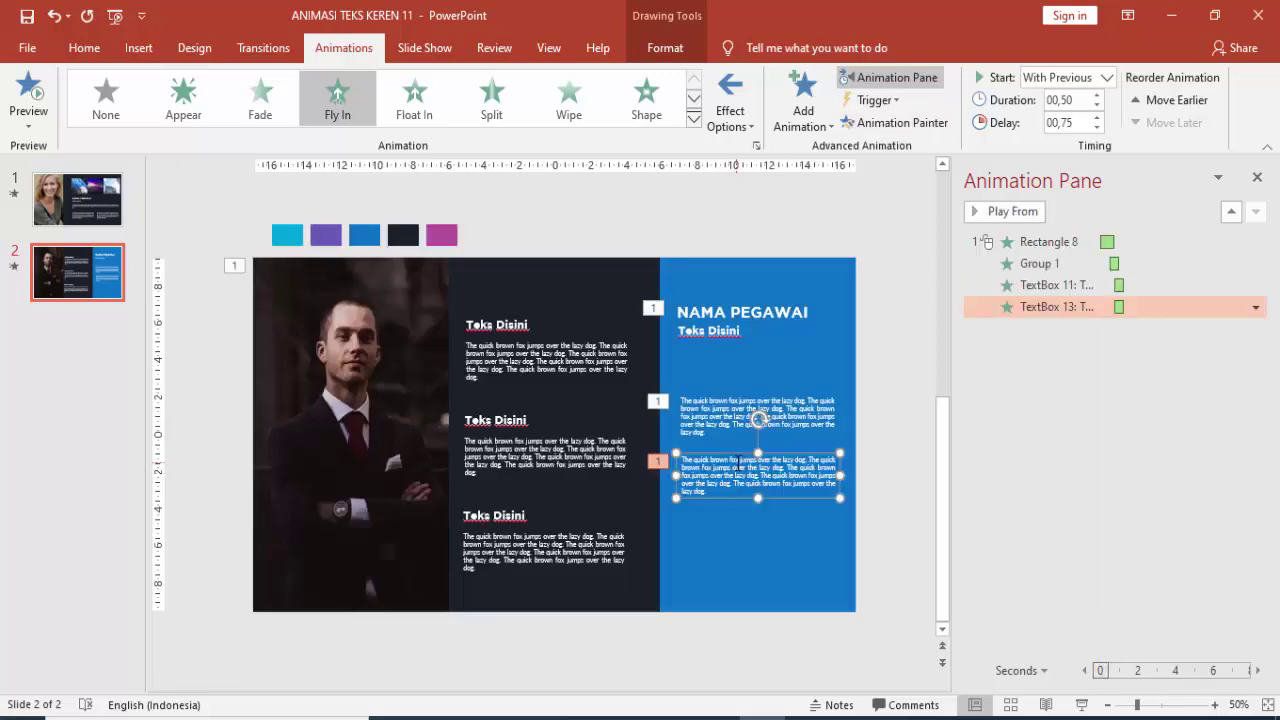
{"action": "left_click", "coordinate": [1096, 117]}
{"action": "left_click", "coordinate": [508, 334]}
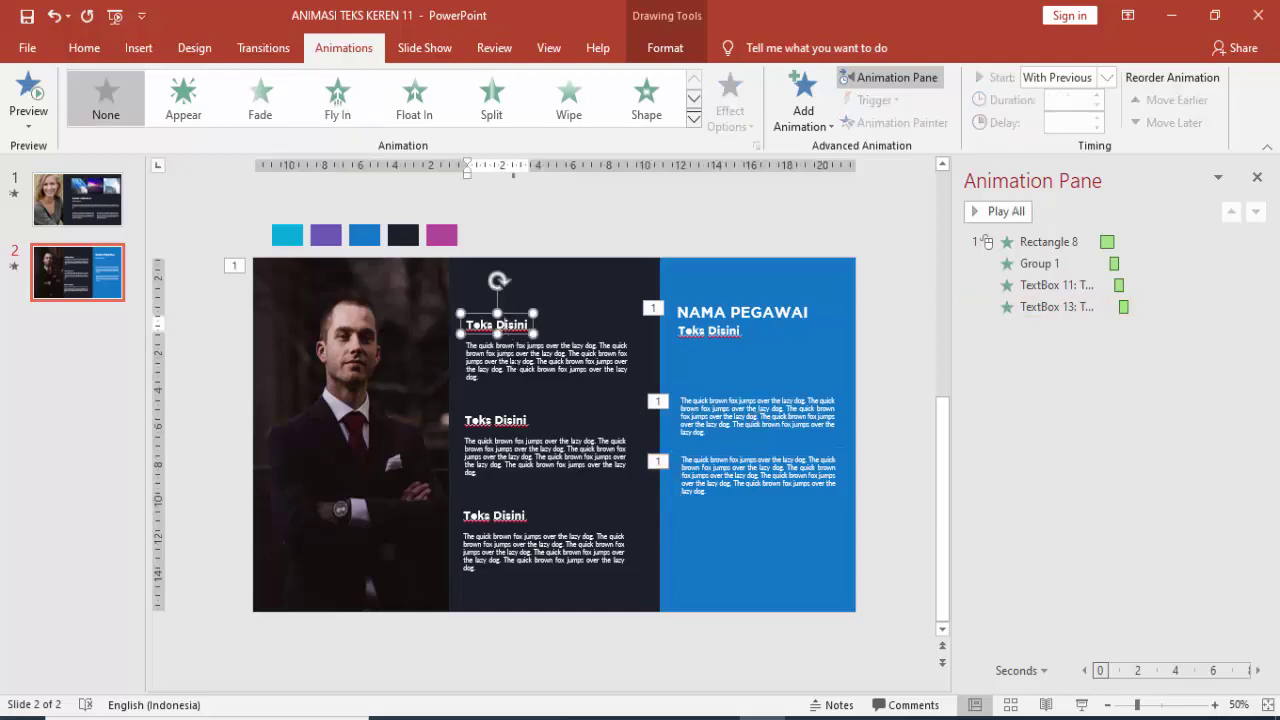
Give the first Teks Disini heading a Fly In, With Previous, delayed 0.75 seconds
{"action": "left_click", "coordinate": [803, 100]}
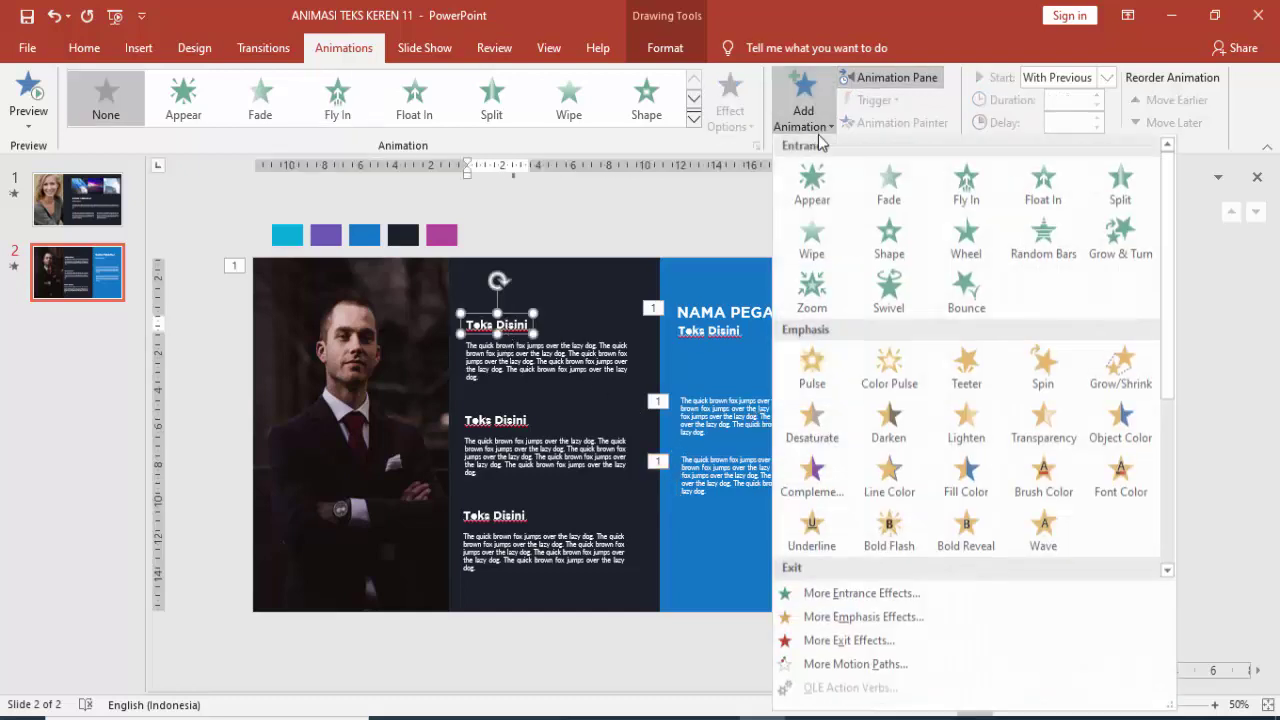
{"action": "left_click", "coordinate": [966, 198]}
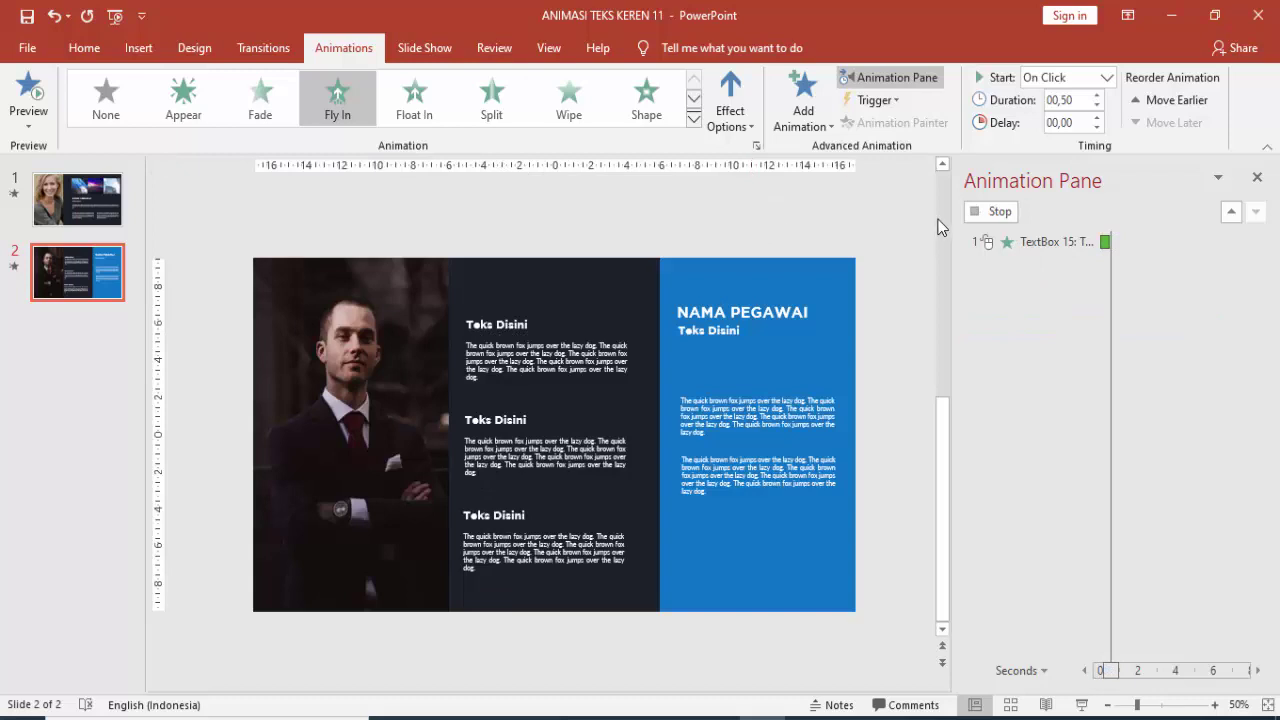
{"action": "left_click", "coordinate": [1105, 77]}
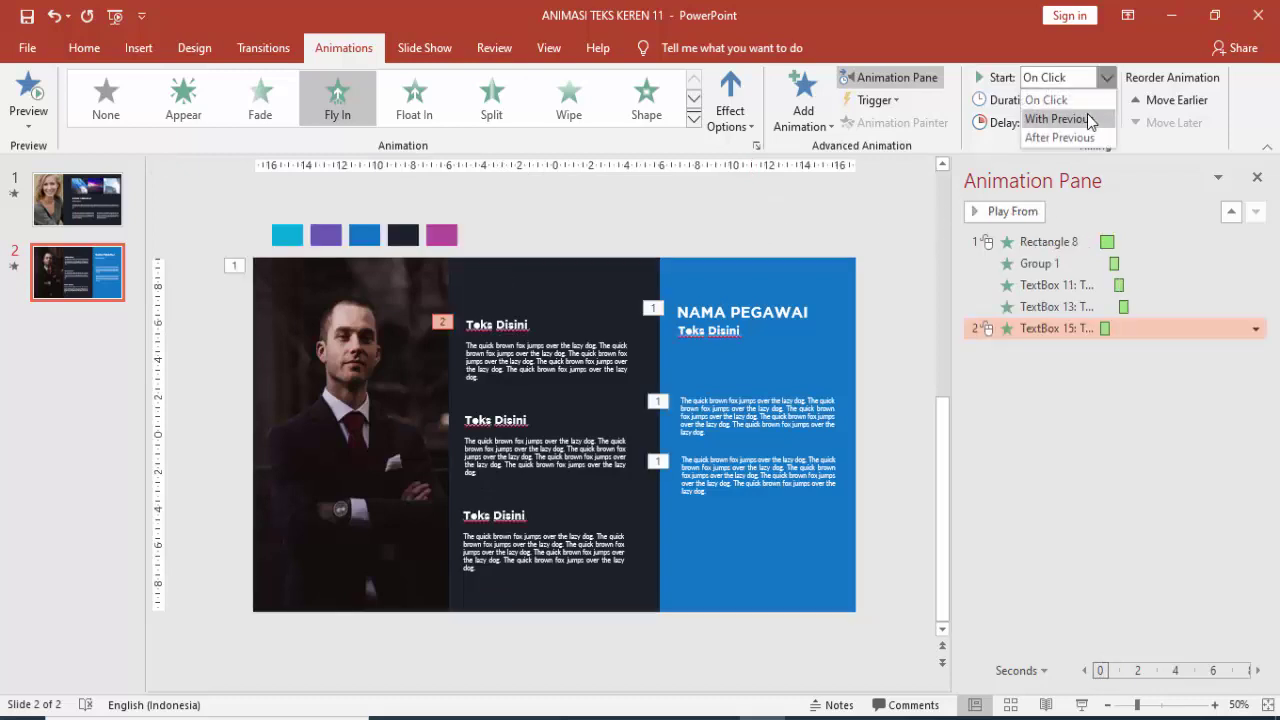
{"action": "left_click", "coordinate": [1090, 119]}
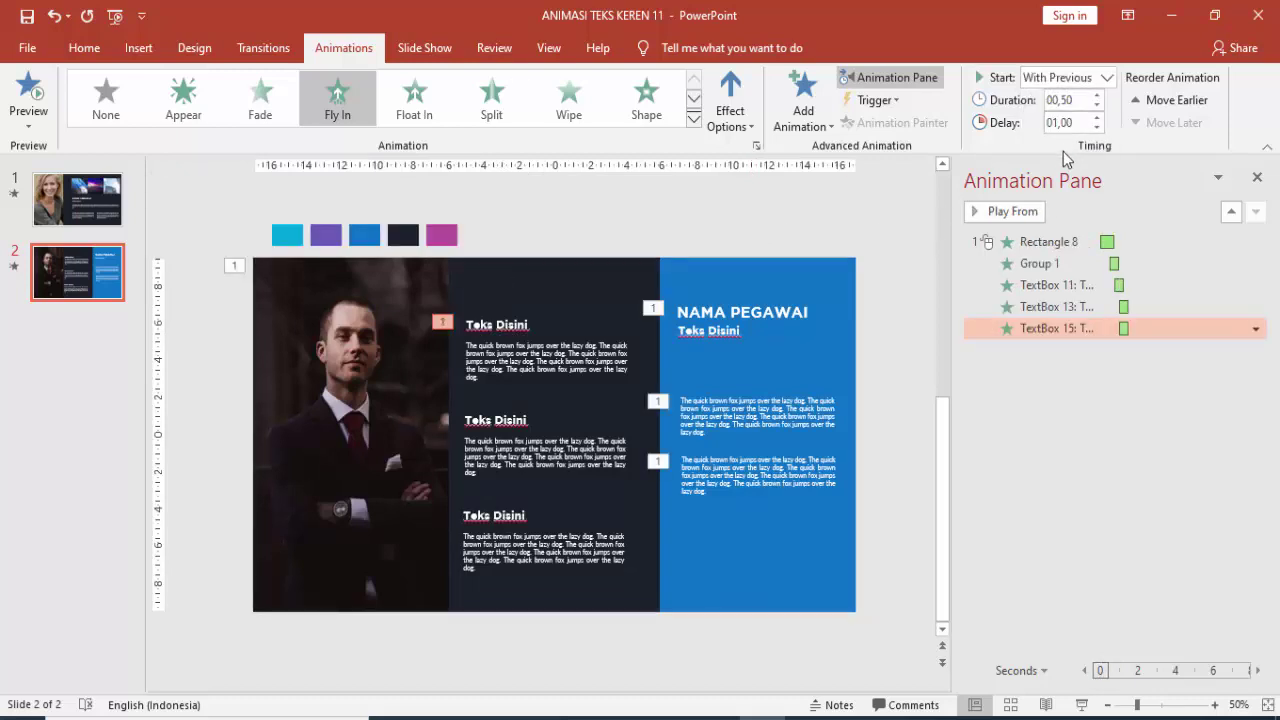
{"action": "left_click", "coordinate": [515, 325]}
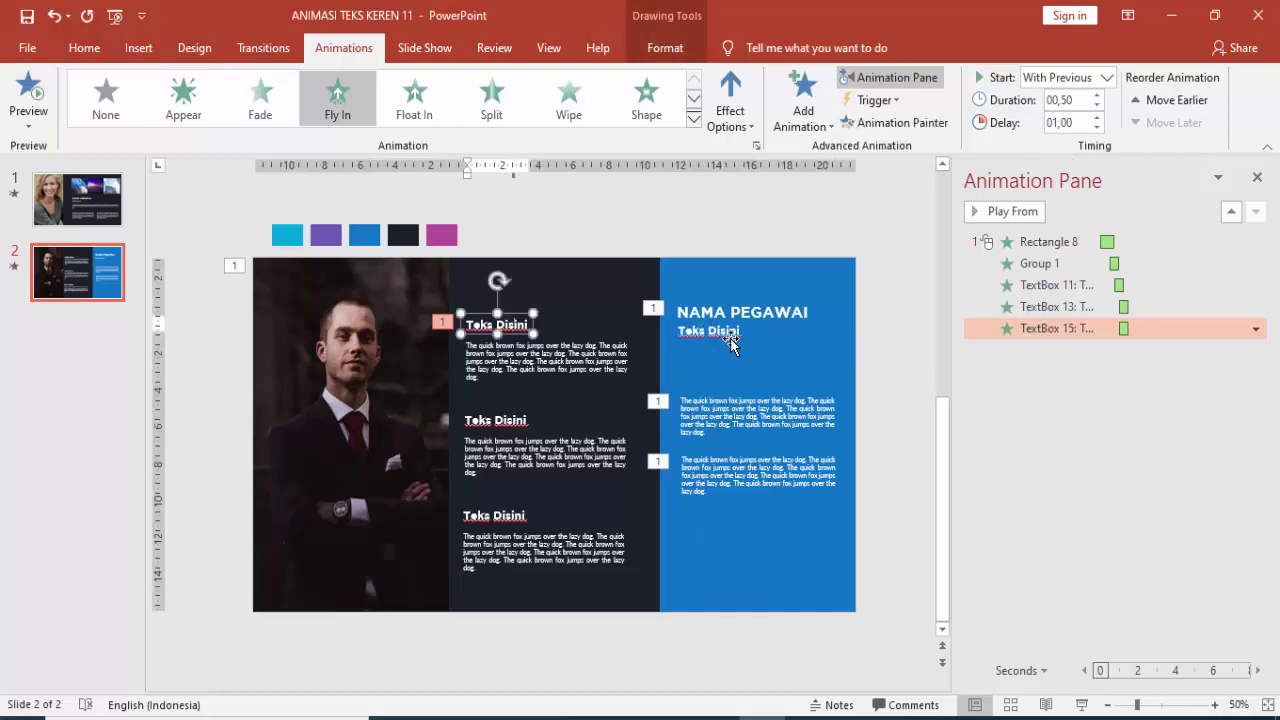
{"action": "left_click", "coordinate": [718, 400]}
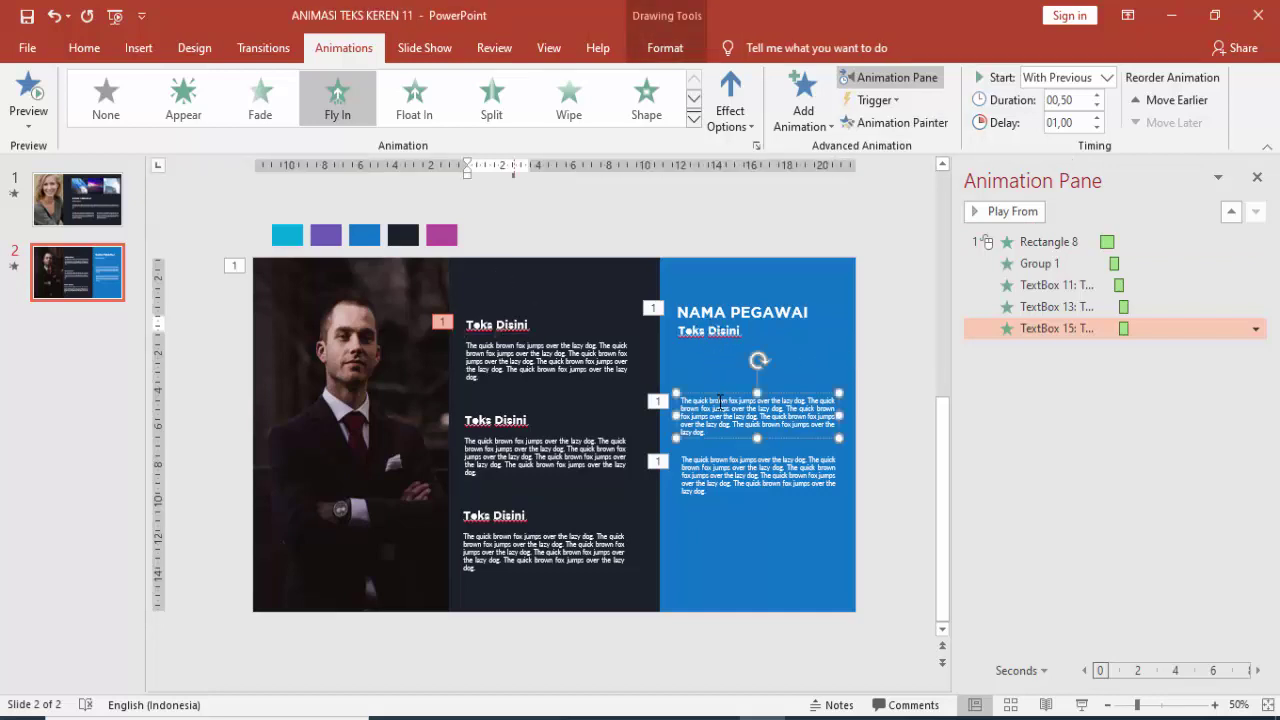
{"action": "left_click", "coordinate": [1101, 328]}
{"action": "left_click", "coordinate": [1098, 128]}
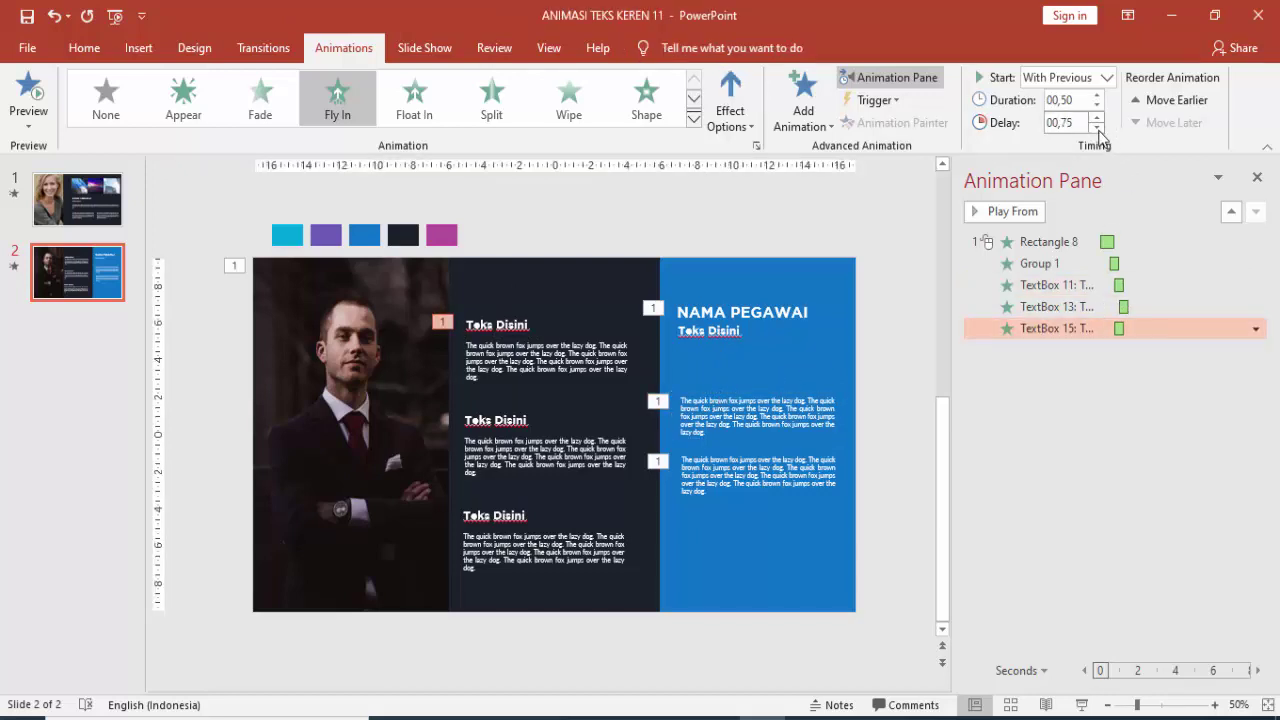
{"action": "left_click", "coordinate": [496, 324]}
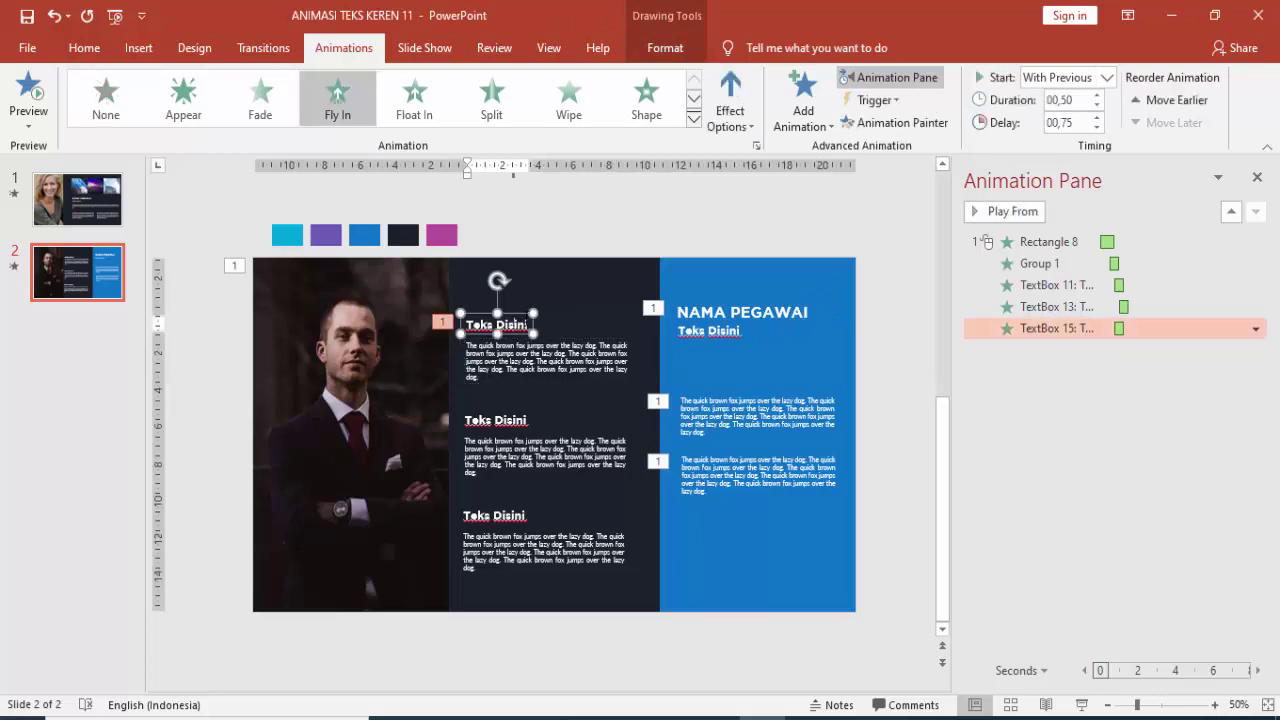
Paint the Fly In onto the first paragraph (1 s), second heading (1.25 s) and second body text
{"action": "left_click", "coordinate": [905, 123]}
{"action": "left_click", "coordinate": [564, 351]}
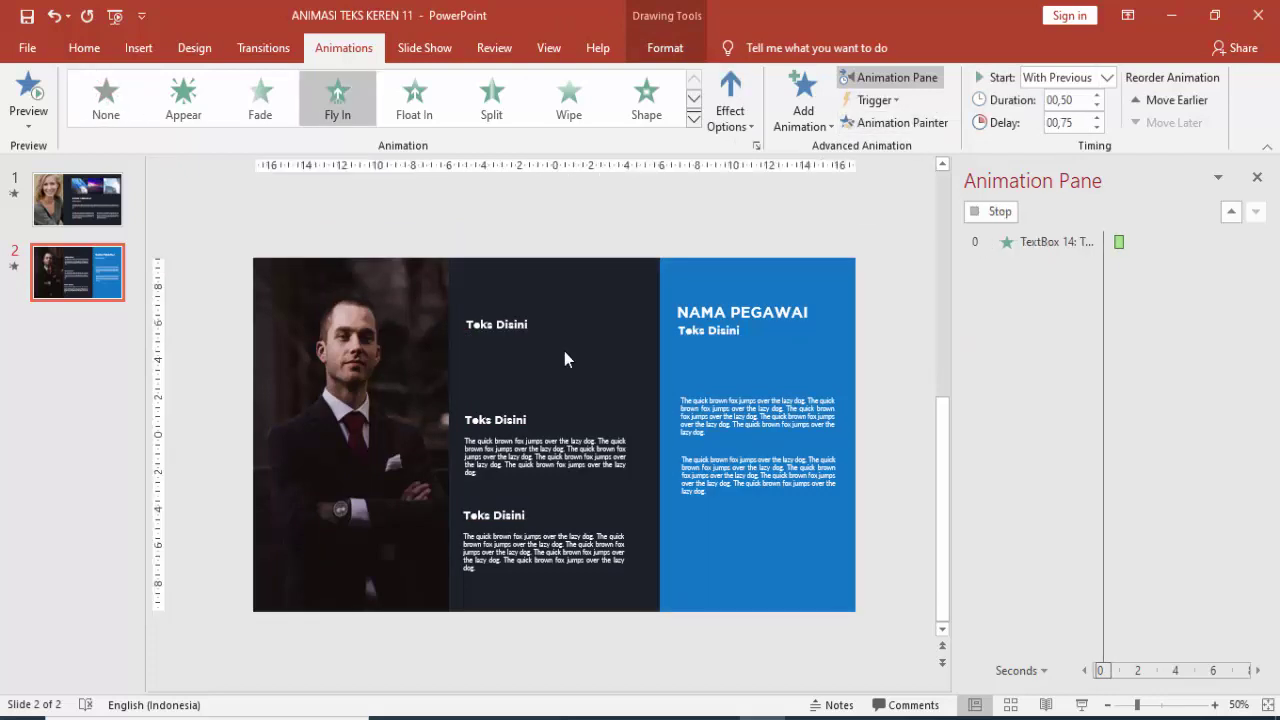
{"action": "left_click", "coordinate": [1097, 117]}
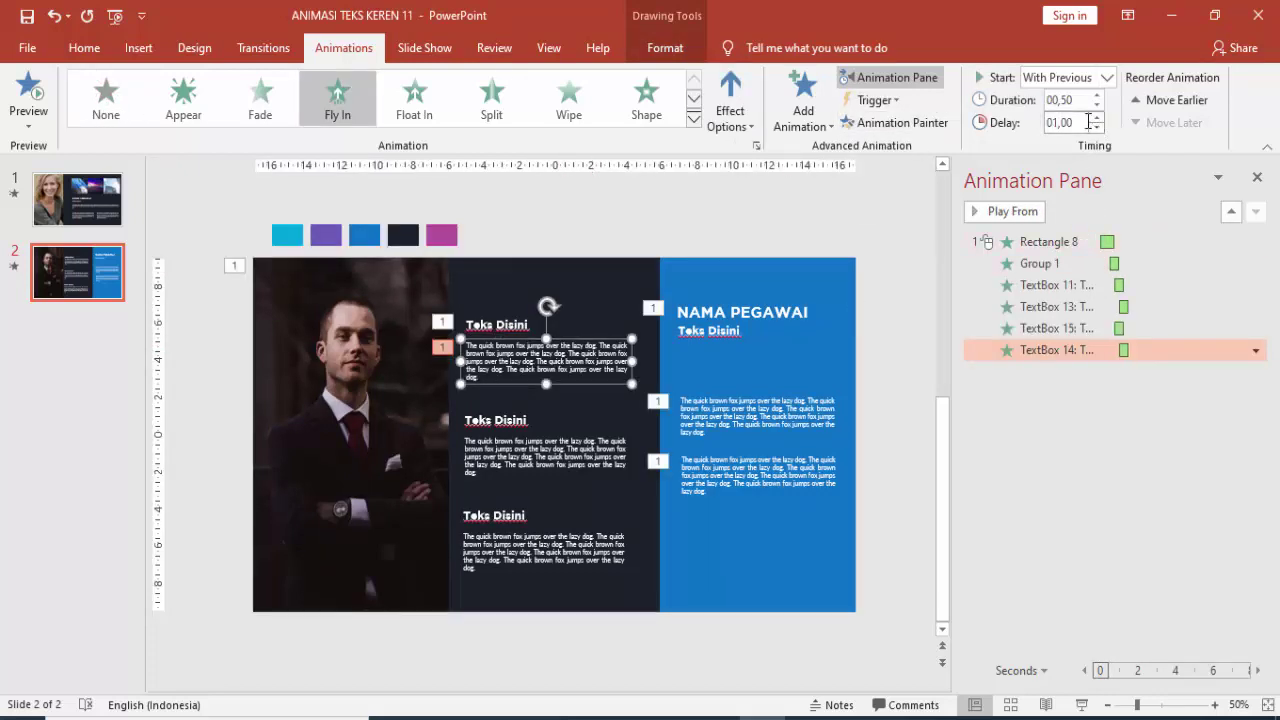
{"action": "left_click", "coordinate": [900, 122]}
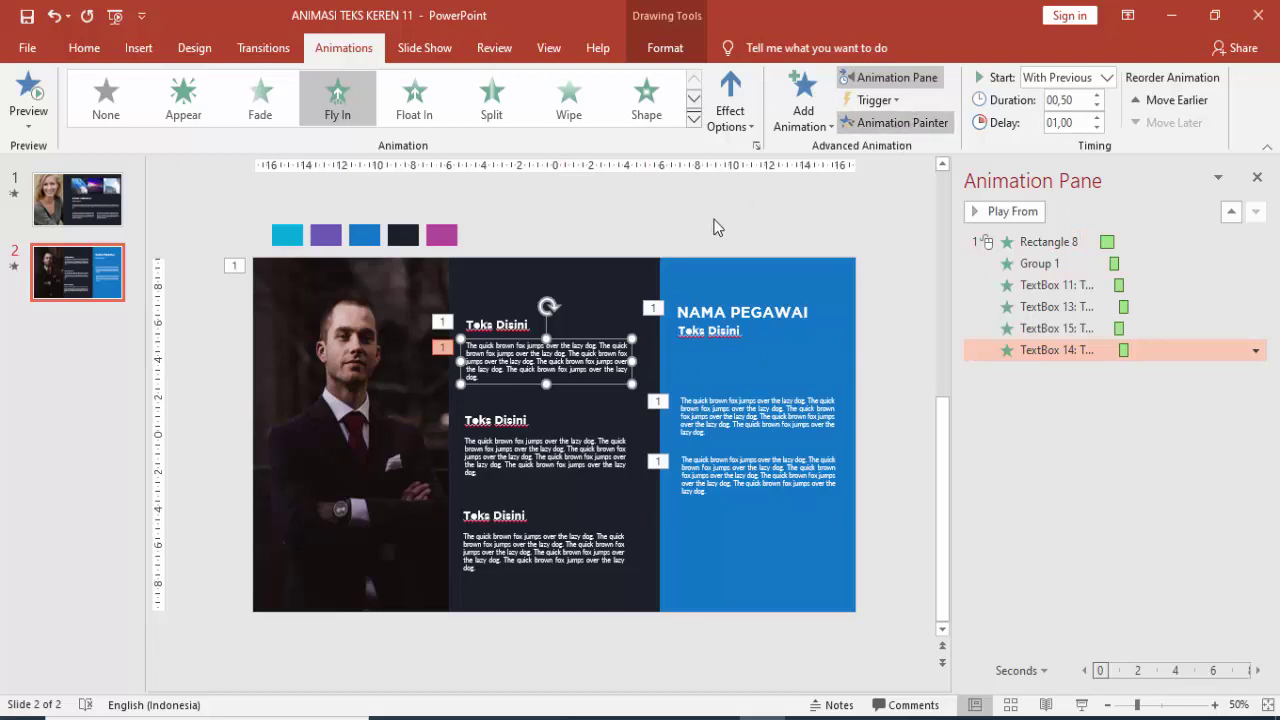
{"action": "left_click", "coordinate": [508, 422]}
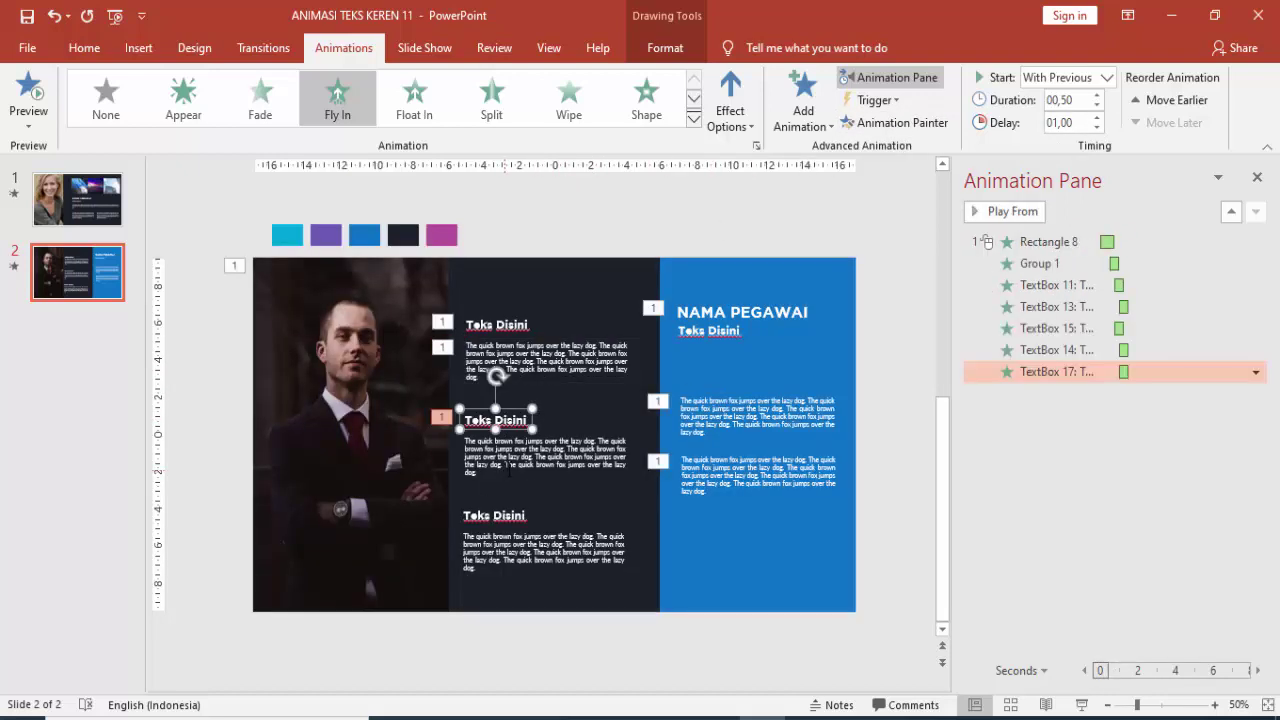
{"action": "left_click", "coordinate": [1097, 117]}
{"action": "left_click", "coordinate": [900, 122]}
{"action": "left_click", "coordinate": [558, 464]}
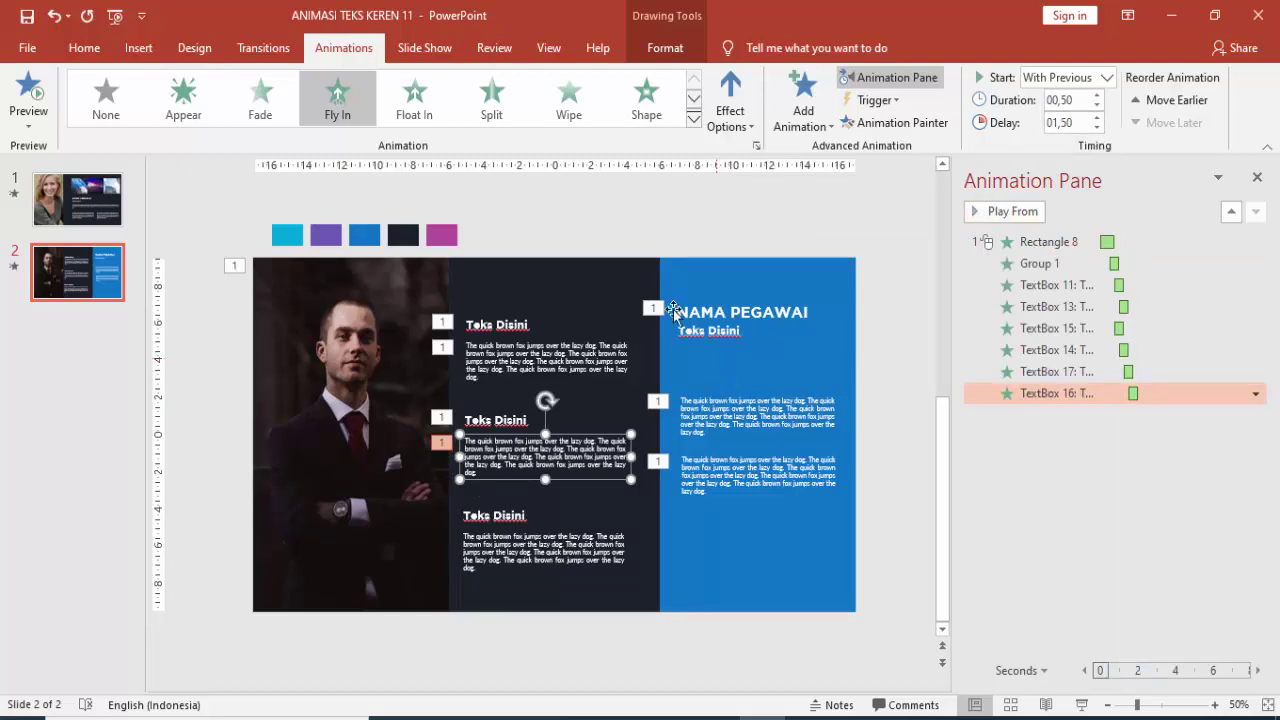
Paint the Fly In onto the third heading (1.75 s delay) and third body text (2 s delay)
{"action": "left_click", "coordinate": [884, 123]}
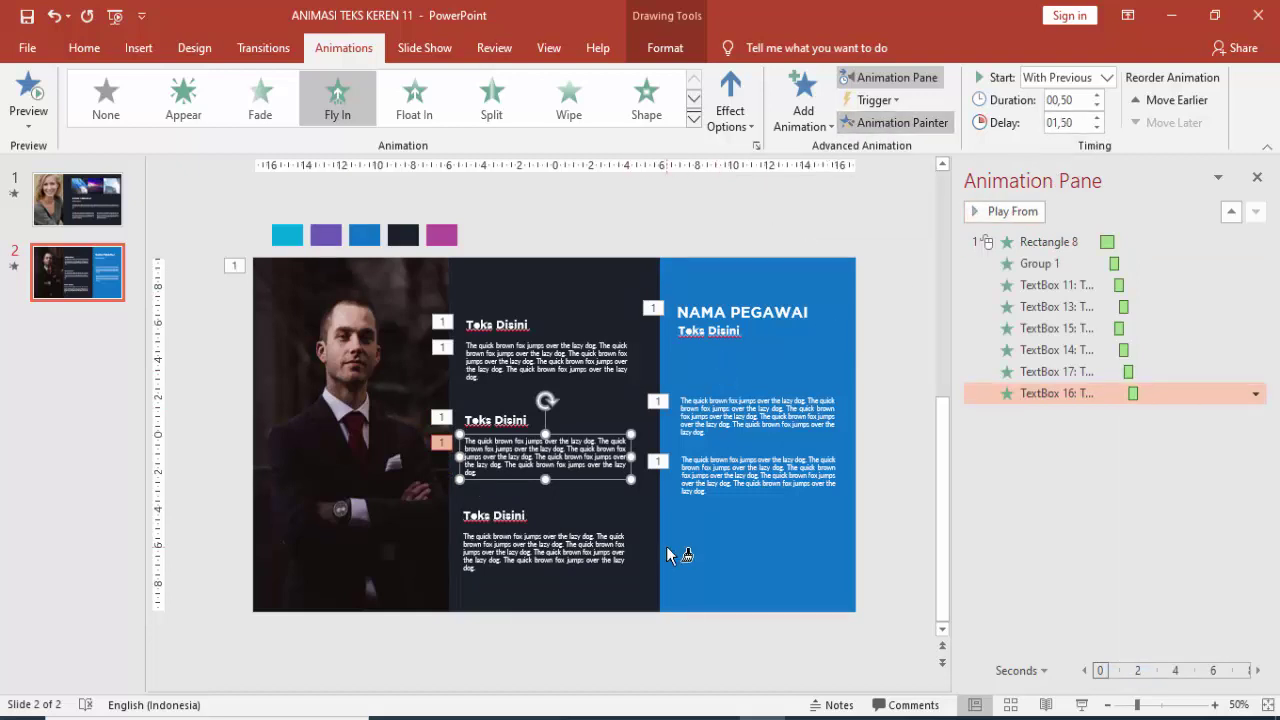
{"action": "left_click", "coordinate": [493, 519]}
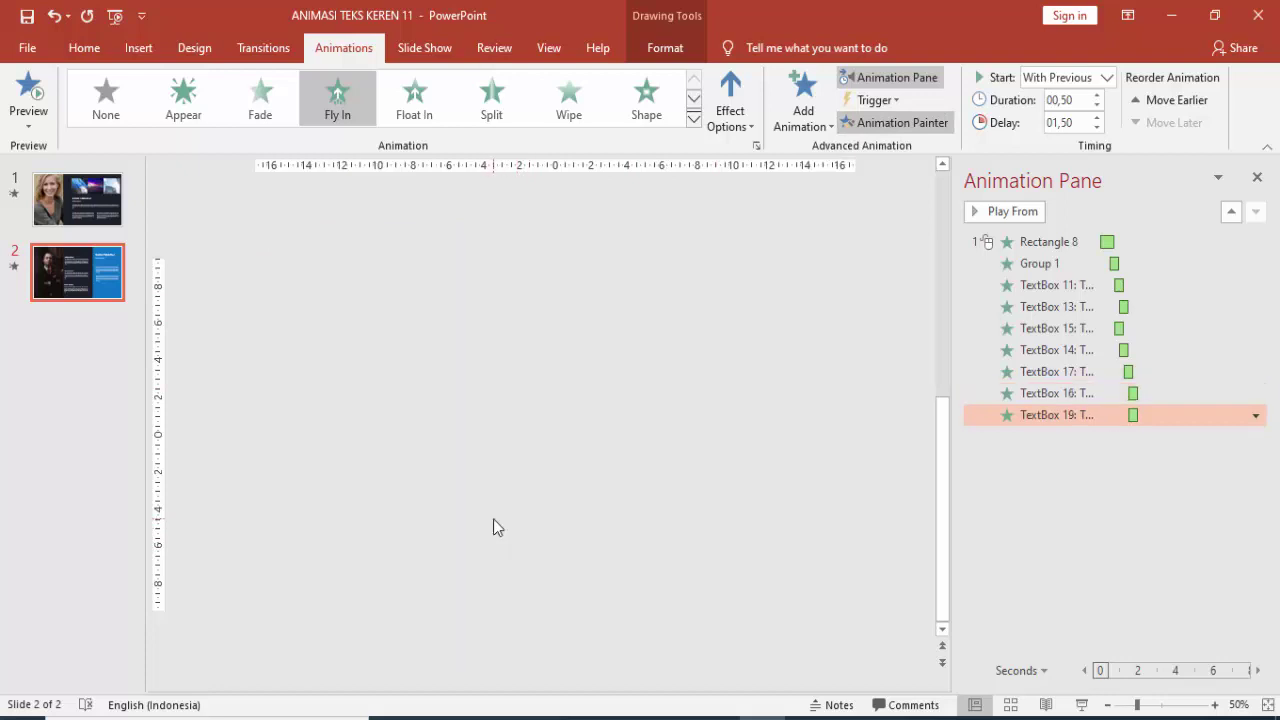
{"action": "left_click", "coordinate": [1097, 117]}
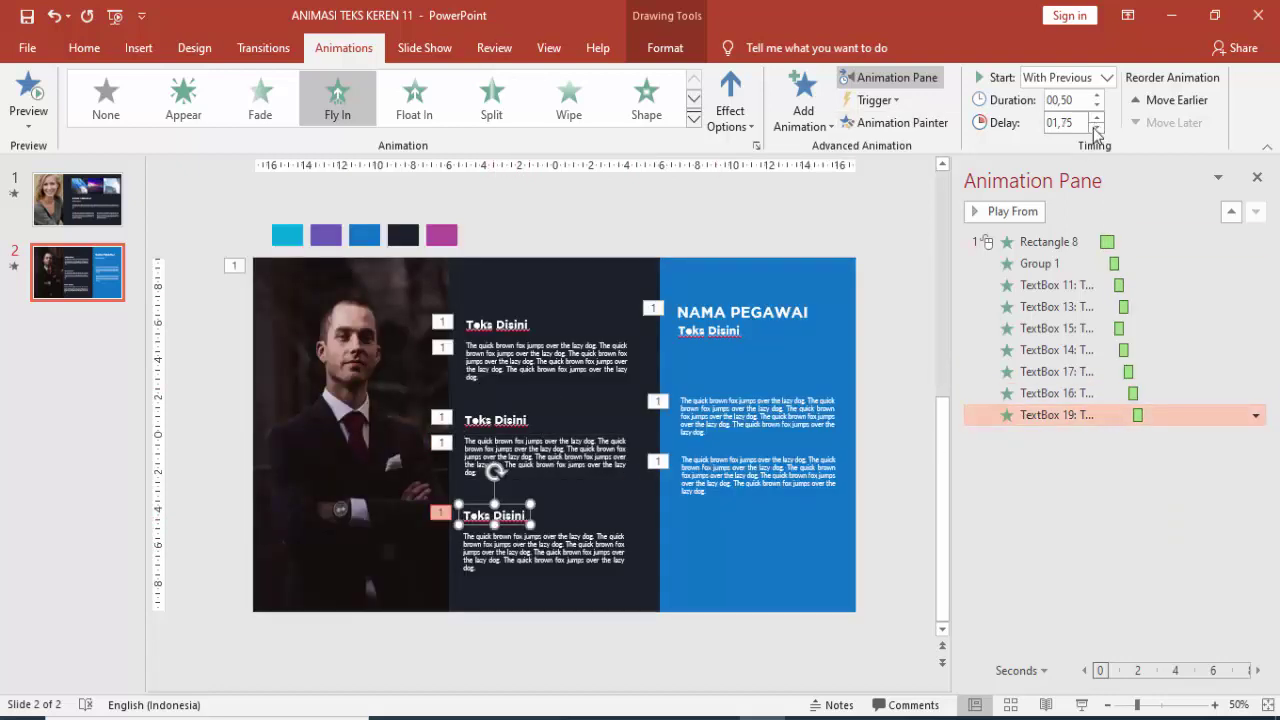
{"action": "left_click", "coordinate": [884, 123]}
{"action": "left_click", "coordinate": [545, 548]}
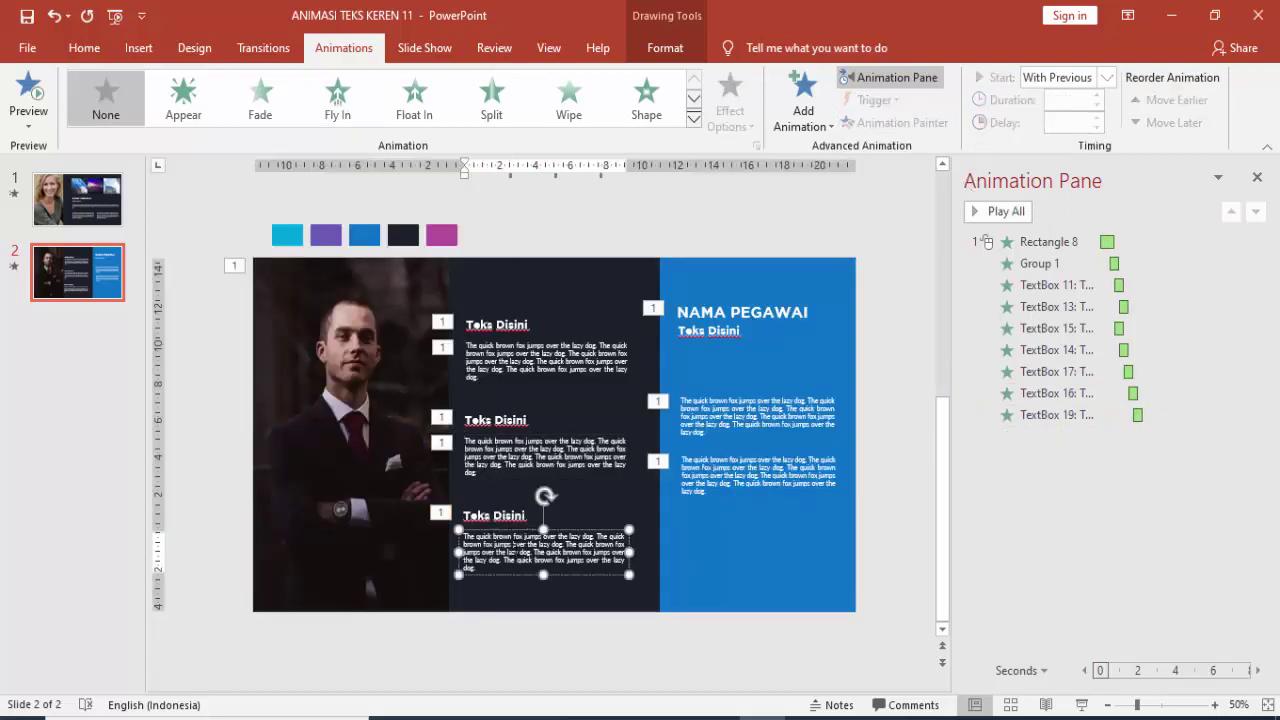
{"action": "left_click", "coordinate": [493, 517]}
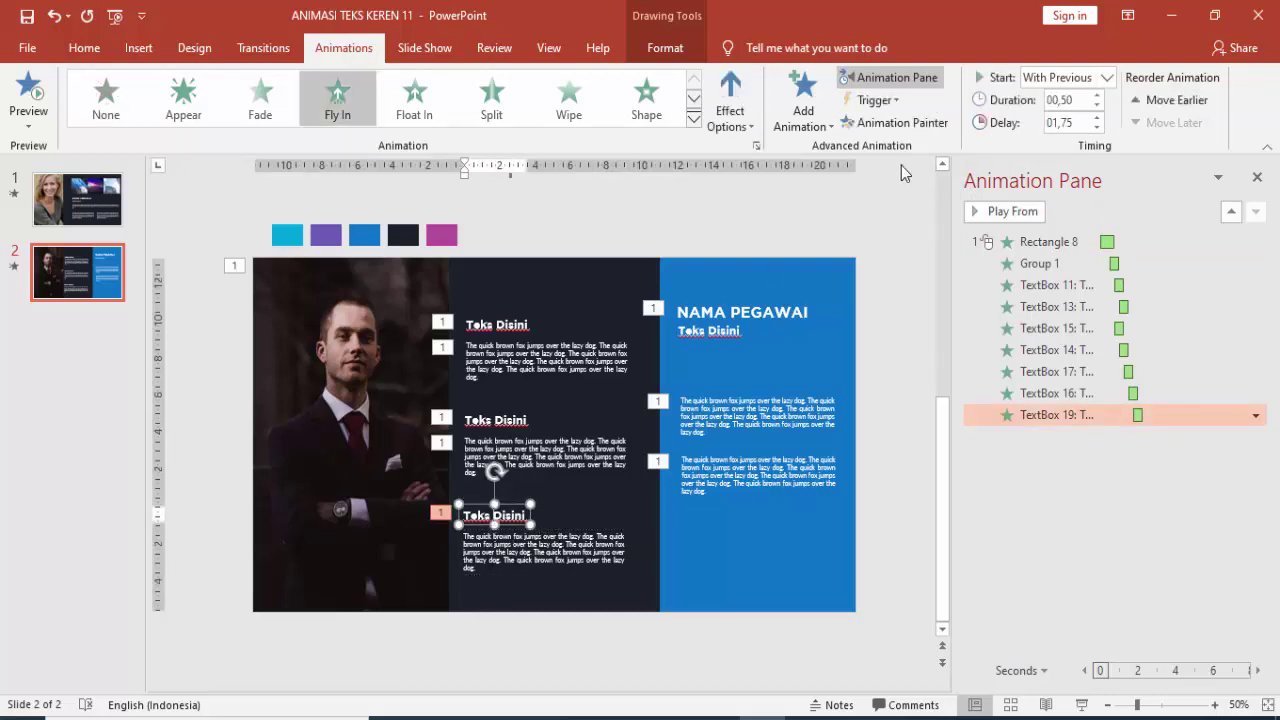
{"action": "left_click", "coordinate": [875, 100]}
{"action": "left_click", "coordinate": [948, 41]}
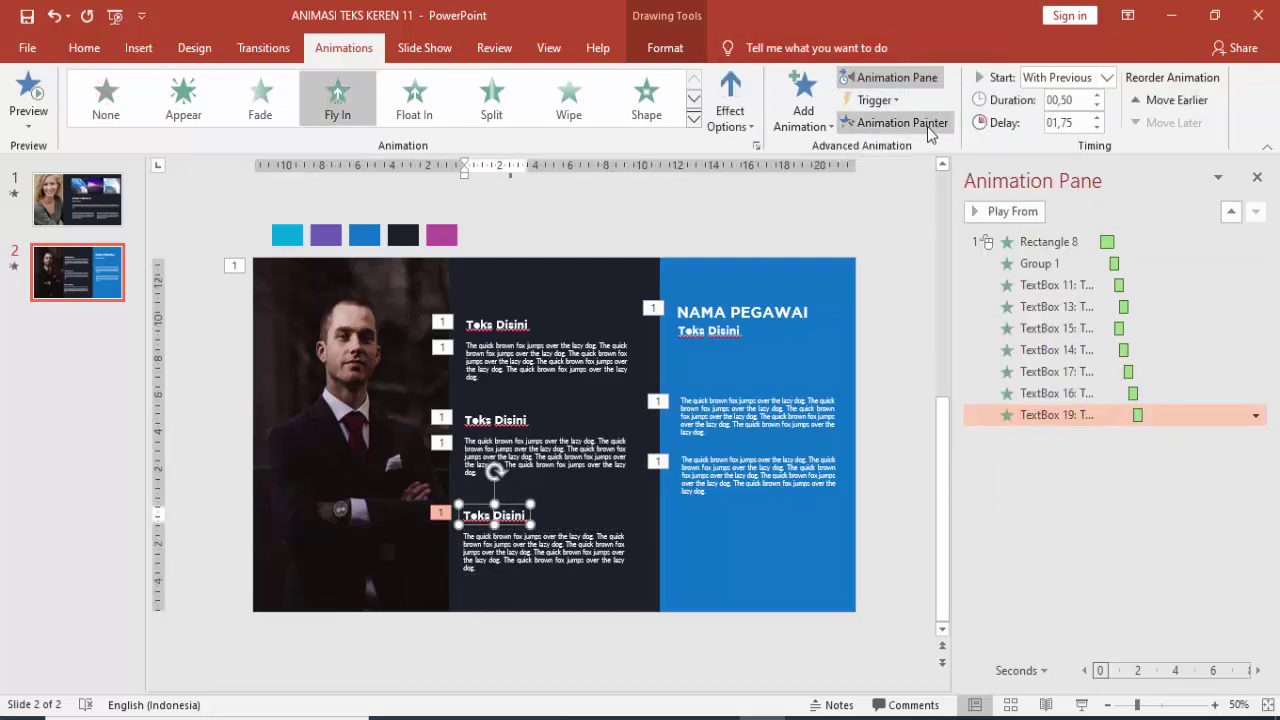
{"action": "left_click", "coordinate": [927, 124]}
{"action": "left_click", "coordinate": [539, 547]}
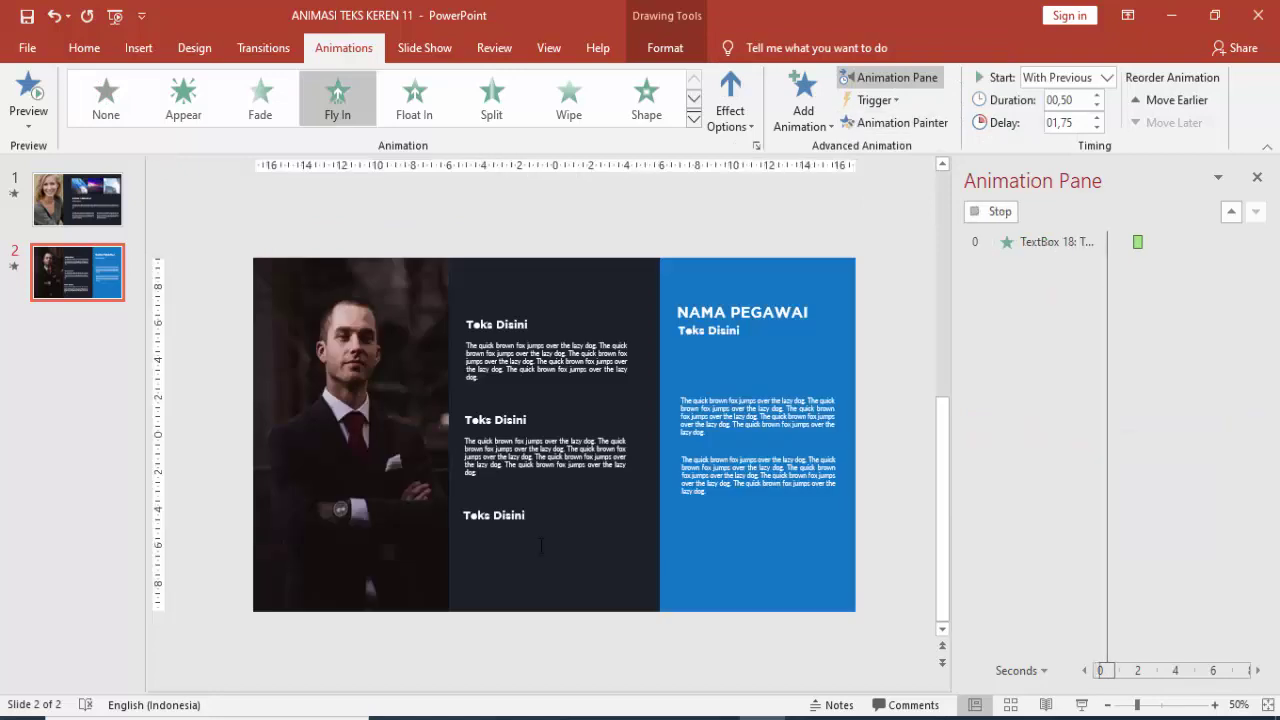
{"action": "left_click", "coordinate": [1097, 117]}
{"action": "left_click", "coordinate": [885, 238]}
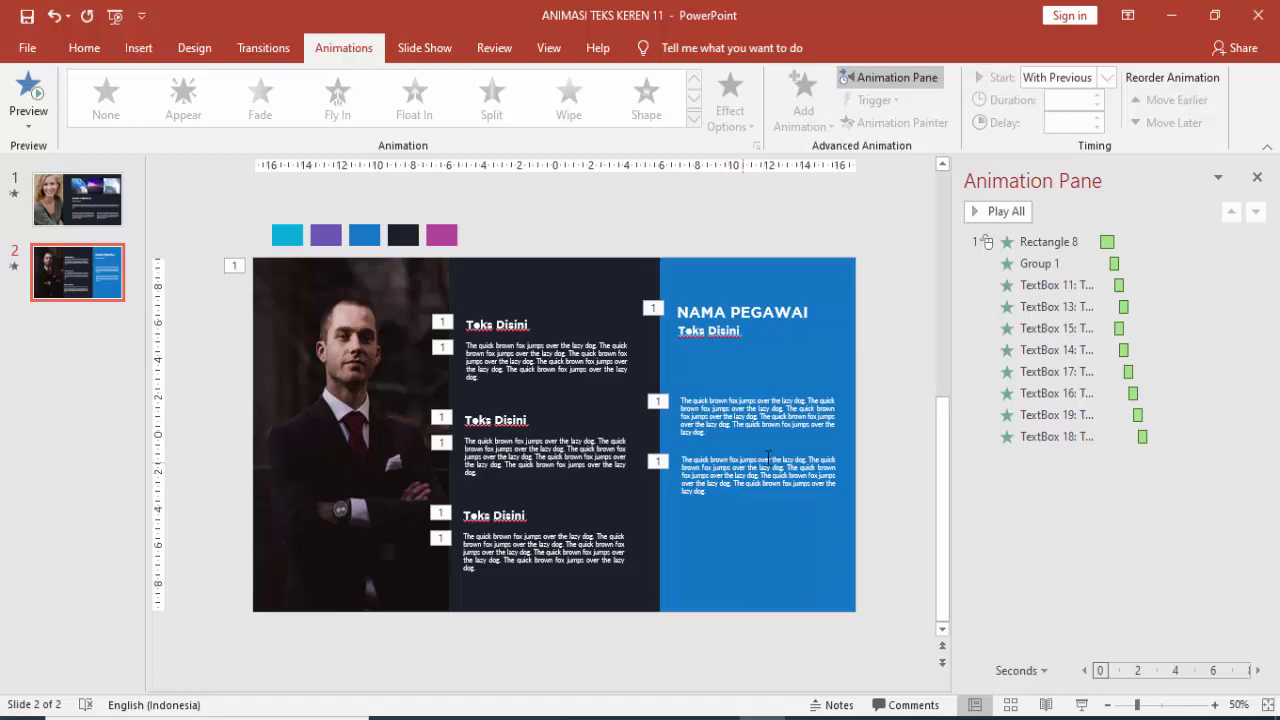
{"action": "left_click", "coordinate": [809, 425]}
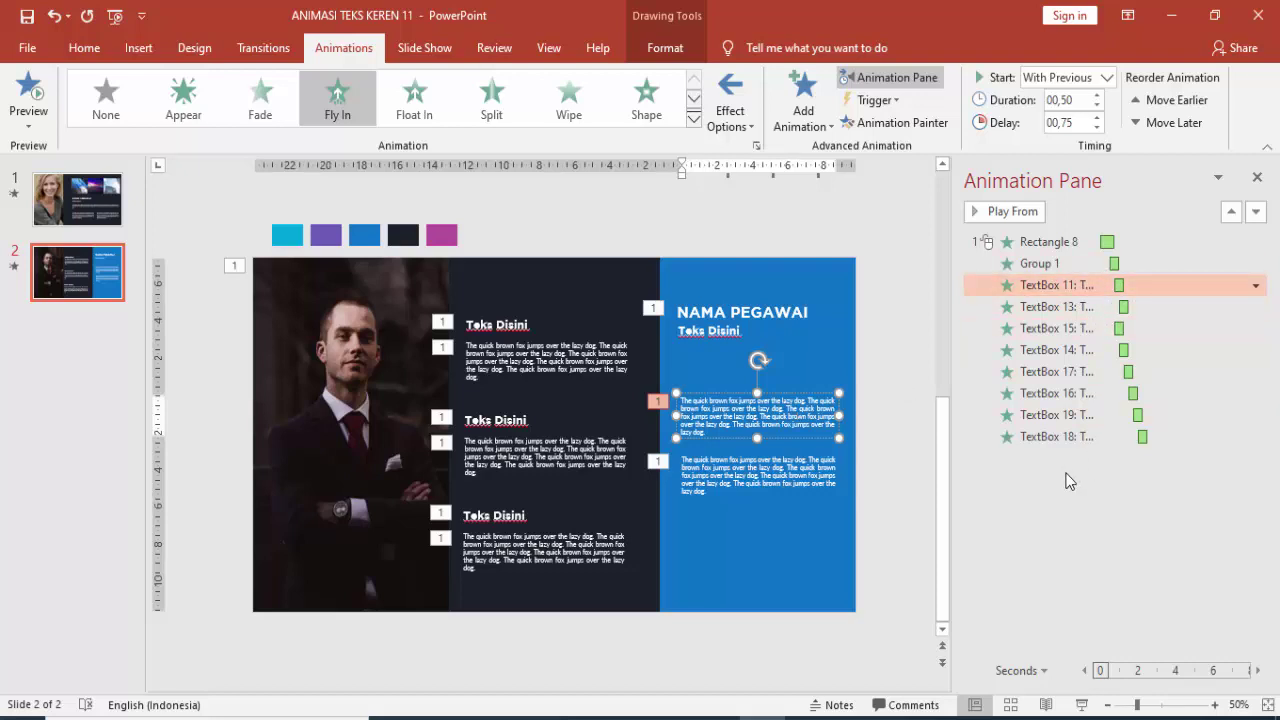
{"action": "left_click", "coordinate": [1082, 708]}
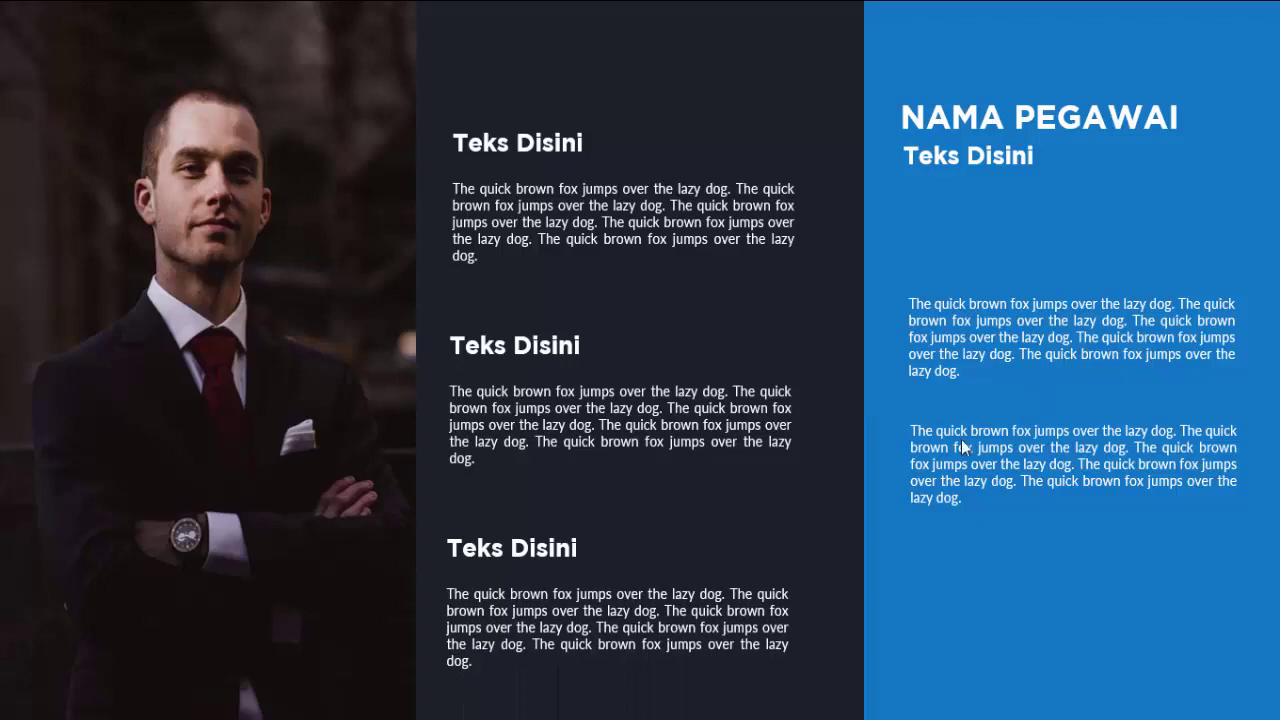
{"action": "key", "text": "Escape"}
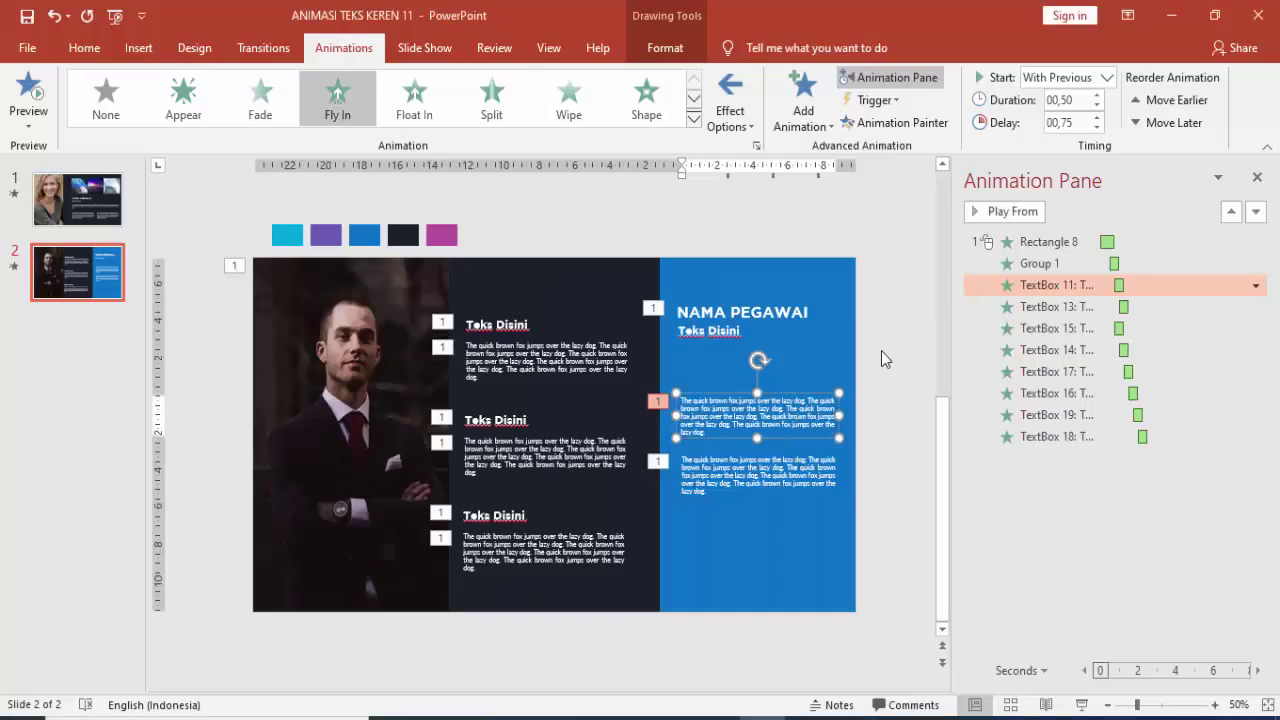
{"action": "left_click", "coordinate": [880, 342]}
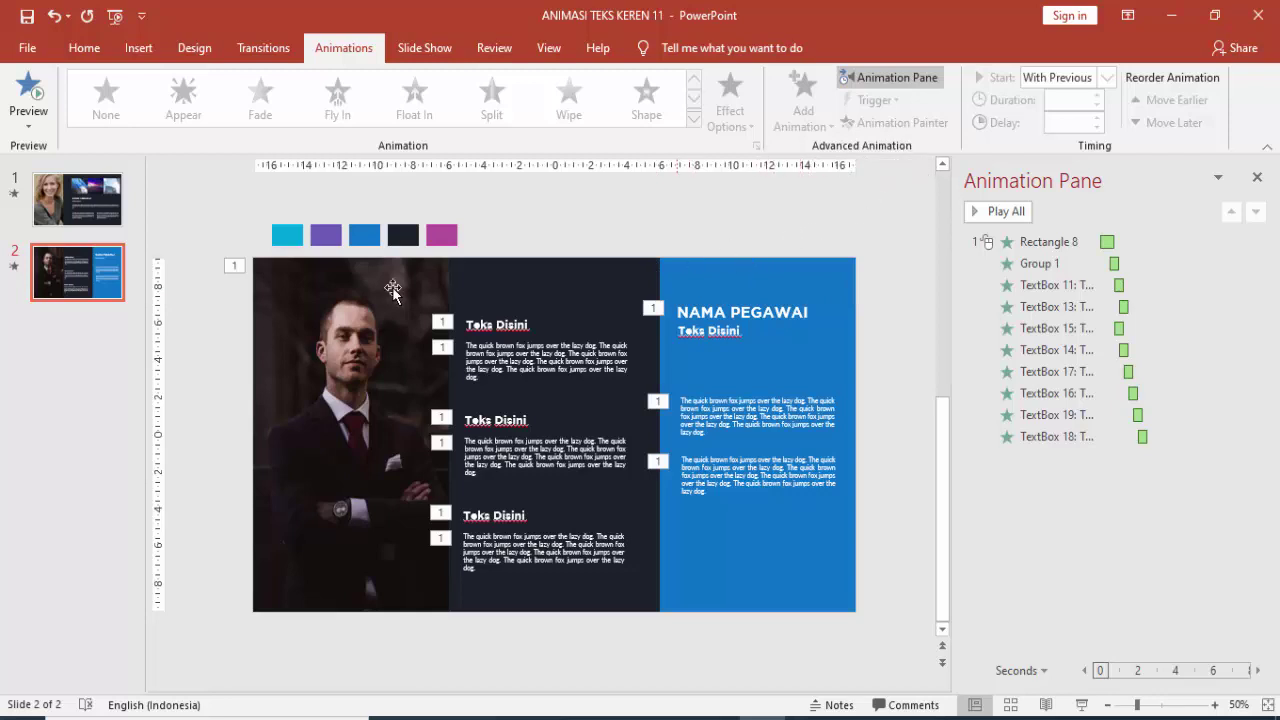
Duplicate slide 2 from its thumbnail's context menu
{"action": "right_click", "coordinate": [103, 286]}
{"action": "key", "text": "Escape"}
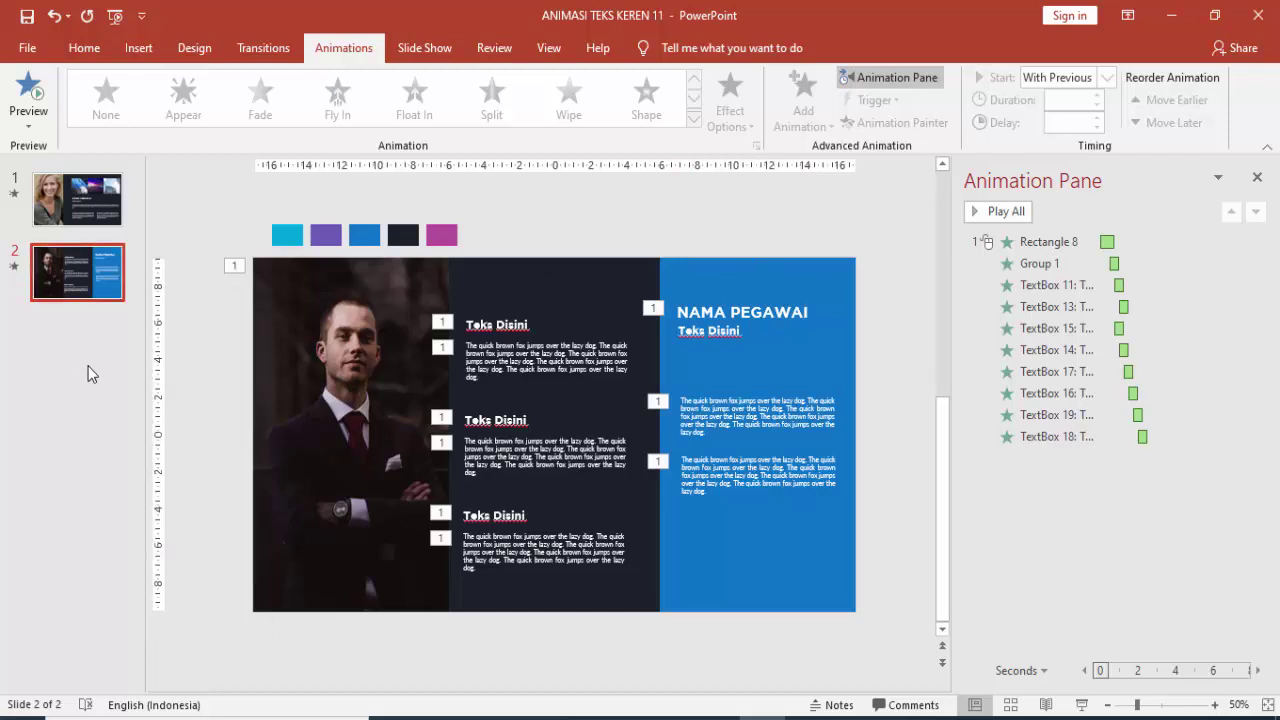
{"action": "right_click", "coordinate": [112, 300]}
{"action": "left_click", "coordinate": [146, 430]}
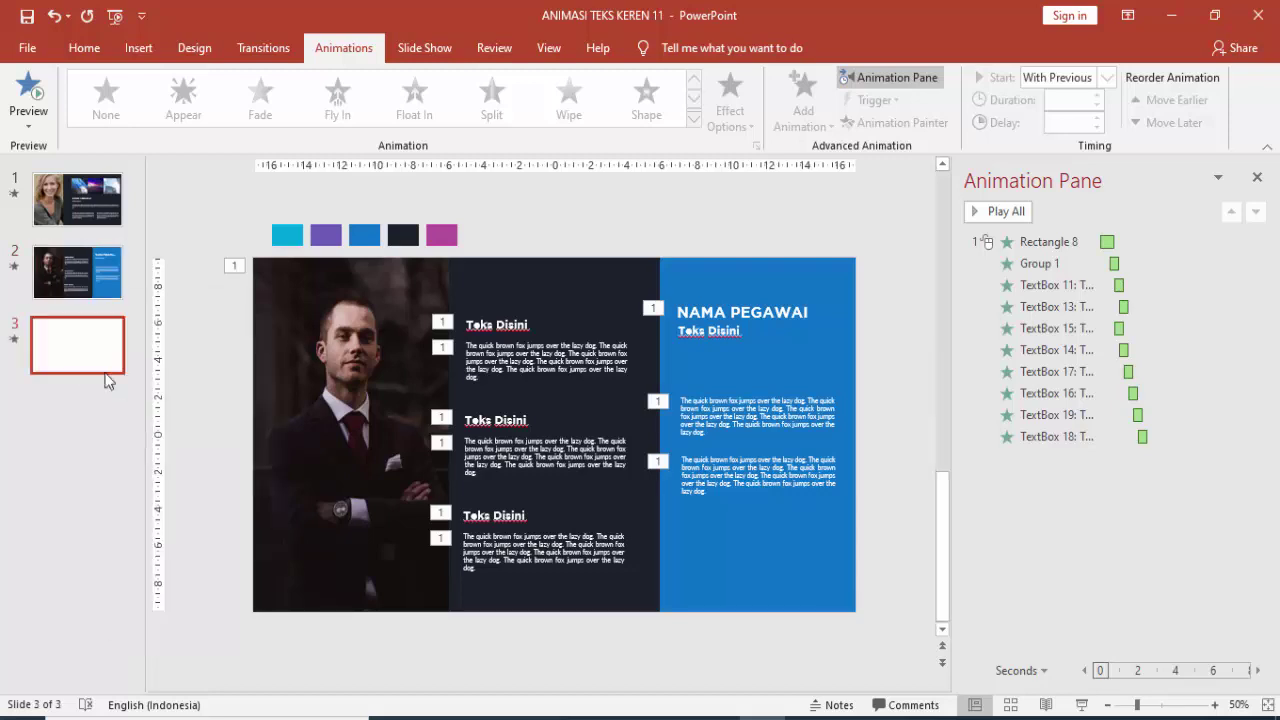
On the new slide 3, move the blue panel to the left and the photo to the right
{"action": "left_click", "coordinate": [352, 383]}
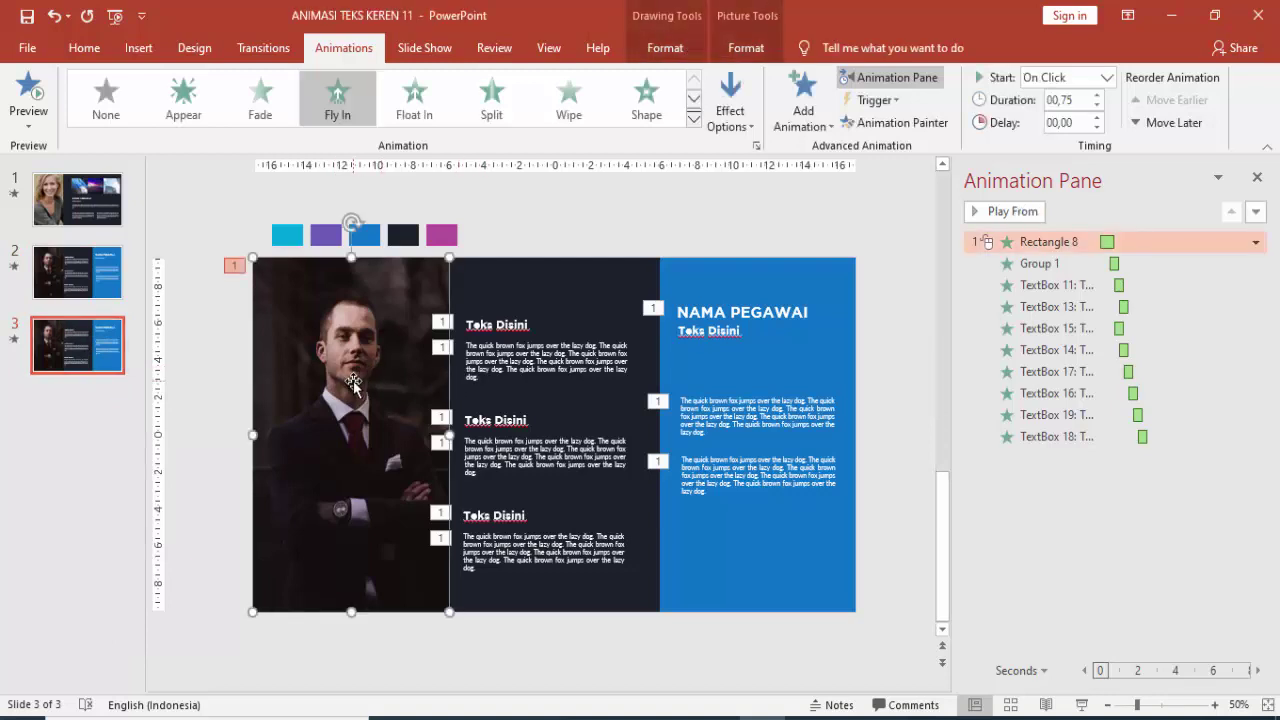
{"action": "left_click_drag", "start_coordinate": [786, 366], "coordinate": [234, 360]}
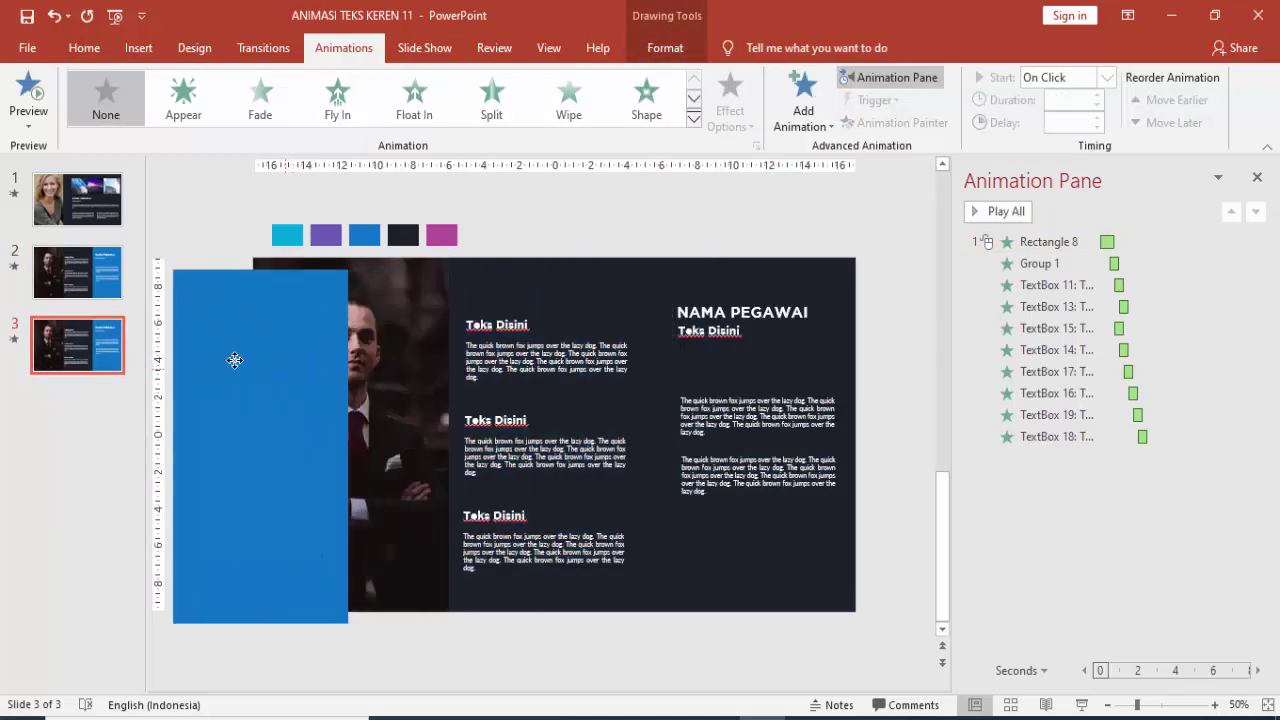
{"action": "left_click_drag", "start_coordinate": [477, 349], "coordinate": [838, 349]}
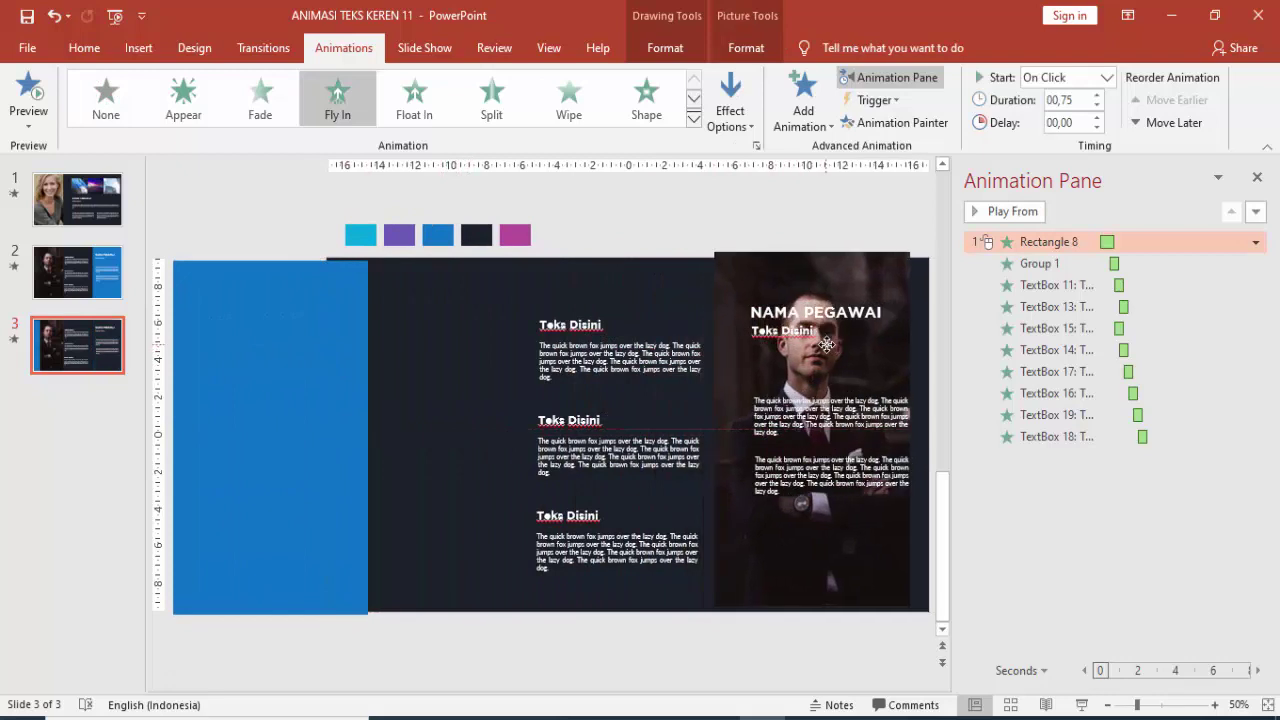
{"action": "left_click", "coordinate": [411, 378]}
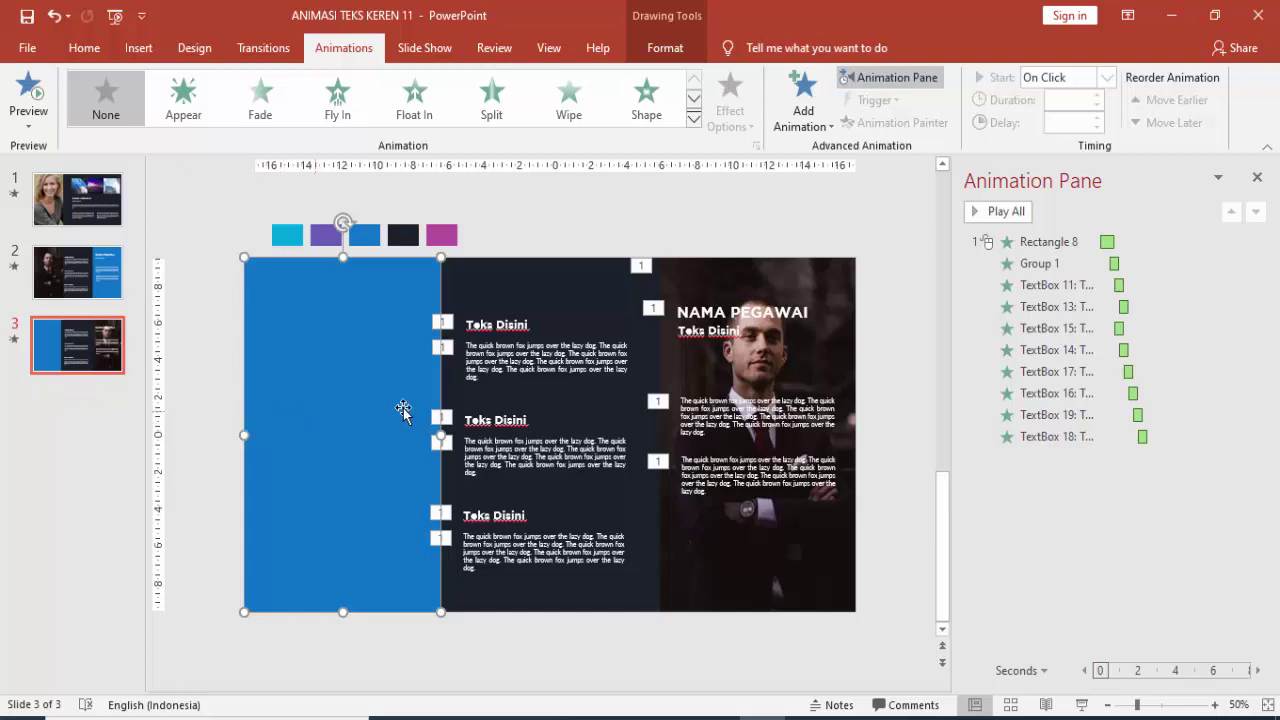
{"action": "left_click", "coordinate": [780, 295]}
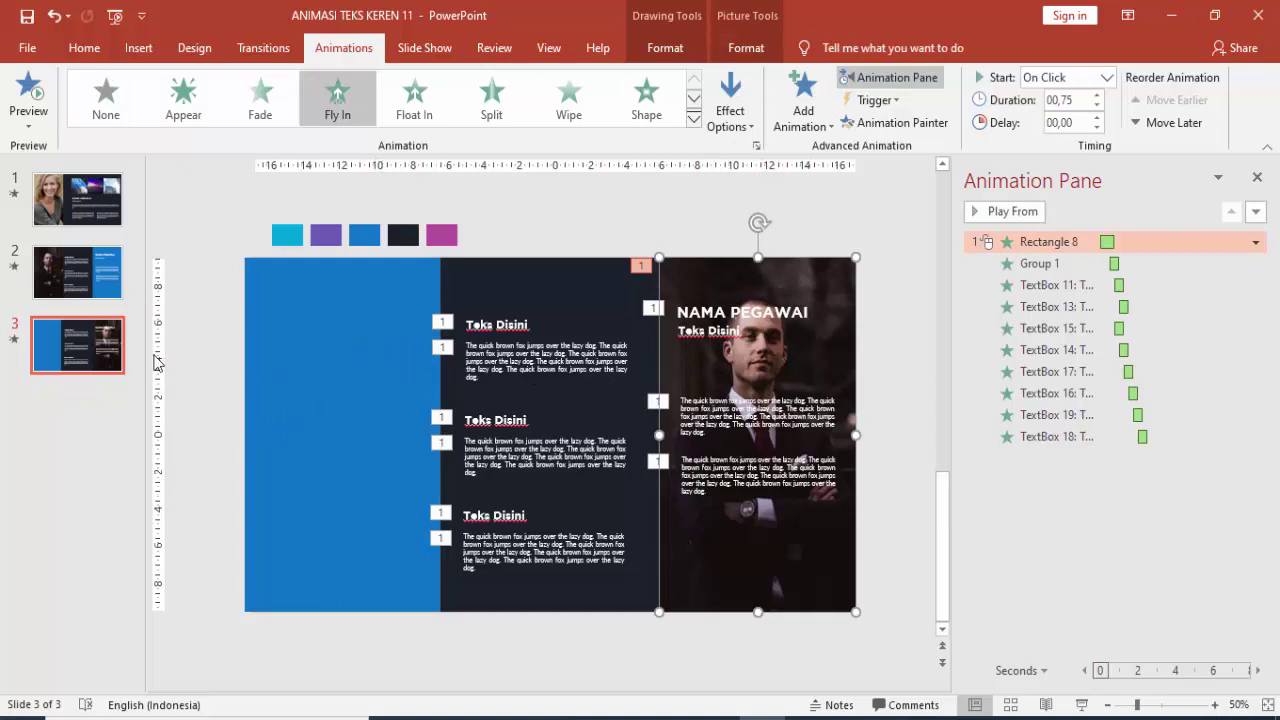
{"action": "key", "text": "Page_Up"}
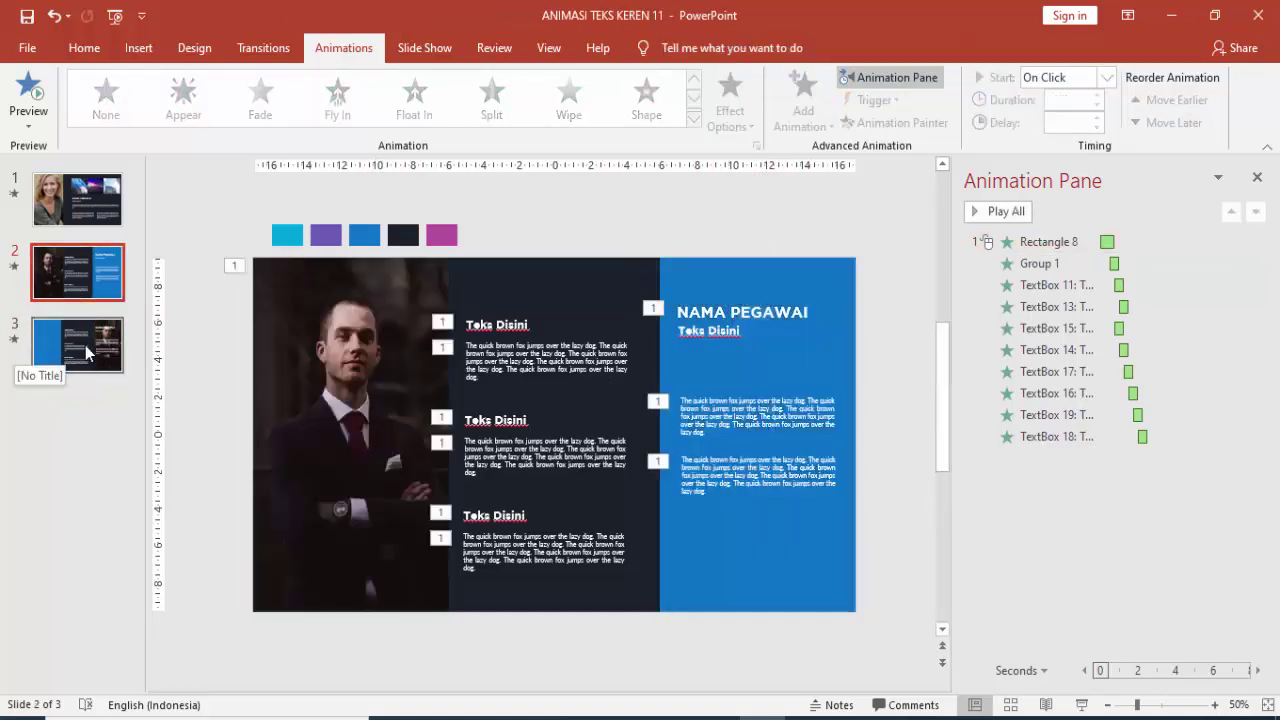
Go to slide 3 and select, then deselect, the portrait photo on the right
{"action": "left_click", "coordinate": [66, 352]}
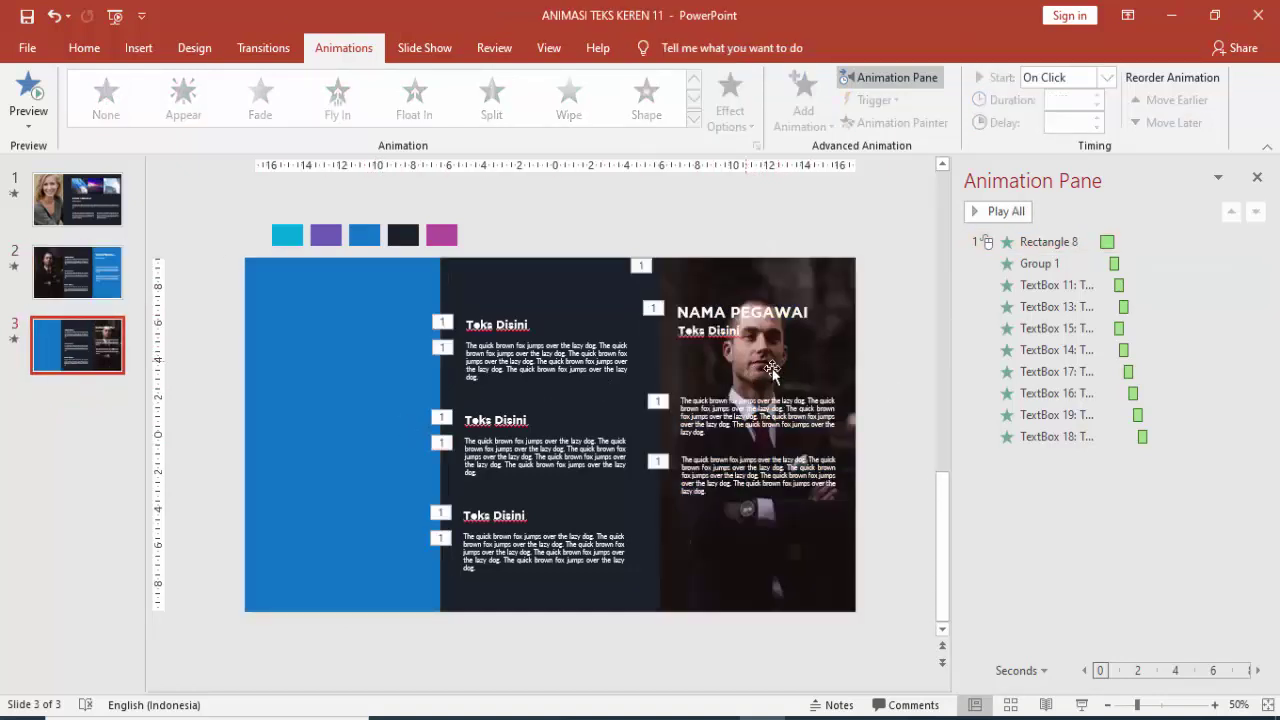
{"action": "left_click", "coordinate": [778, 378]}
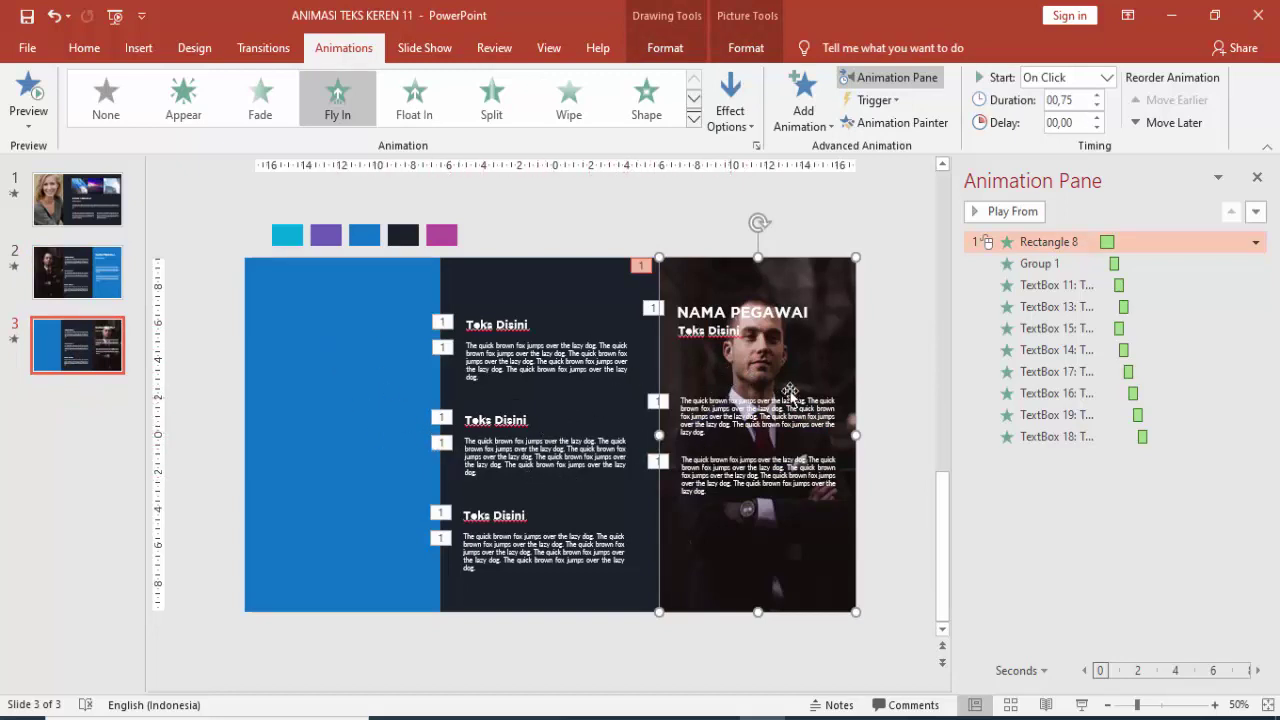
{"action": "left_click", "coordinate": [887, 305]}
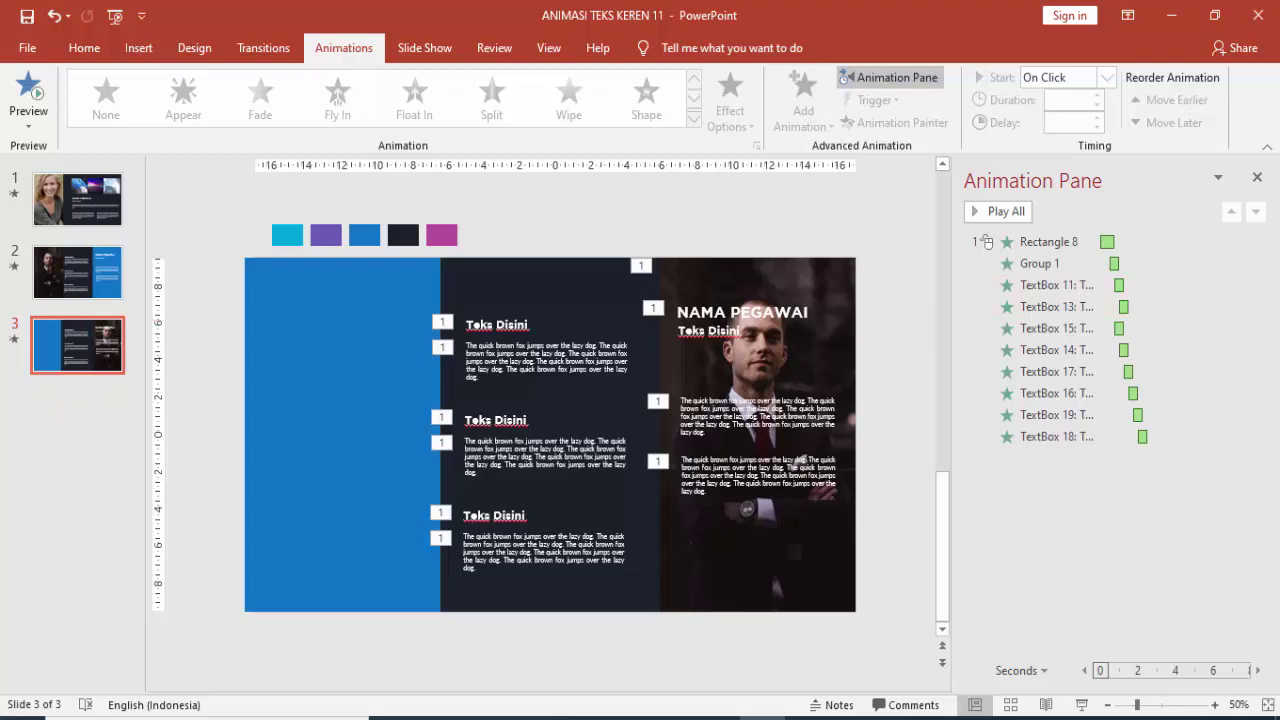
Close the Animation Pane and delete slide 3 from the thumbnail's context menu
{"action": "left_click", "coordinate": [1258, 178]}
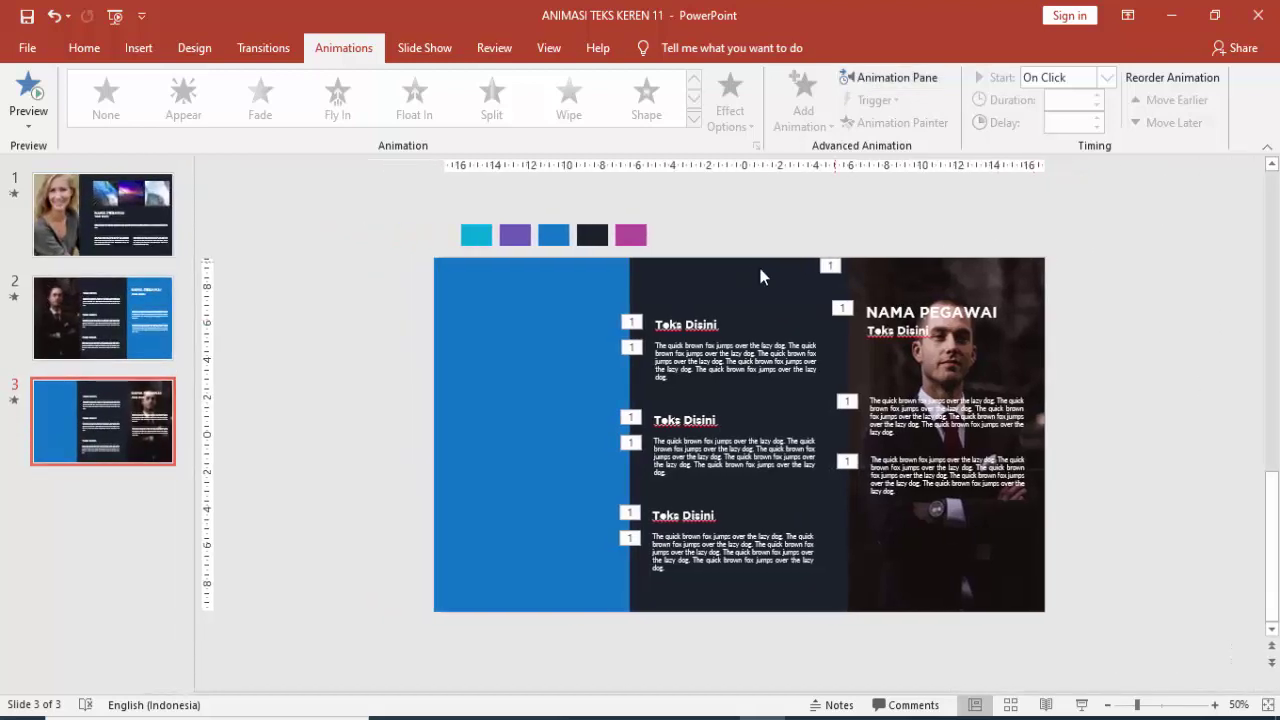
{"action": "left_click", "coordinate": [84, 48]}
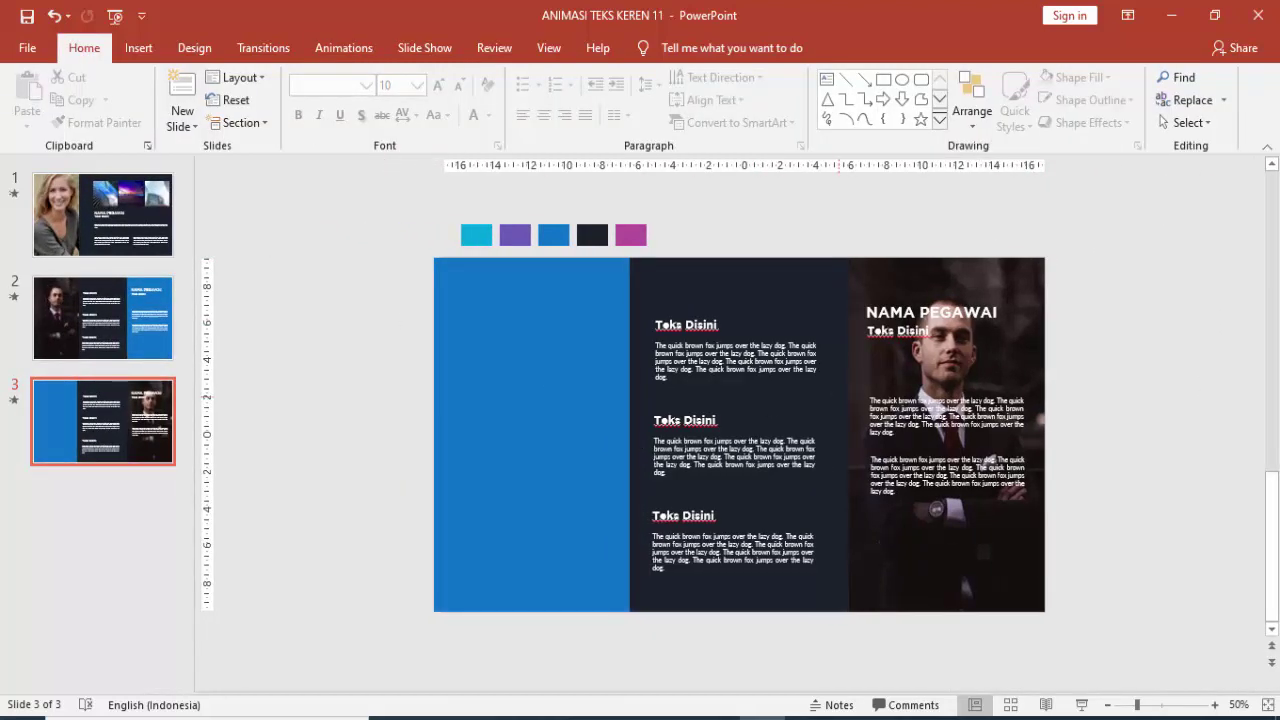
{"action": "right_click", "coordinate": [134, 432]}
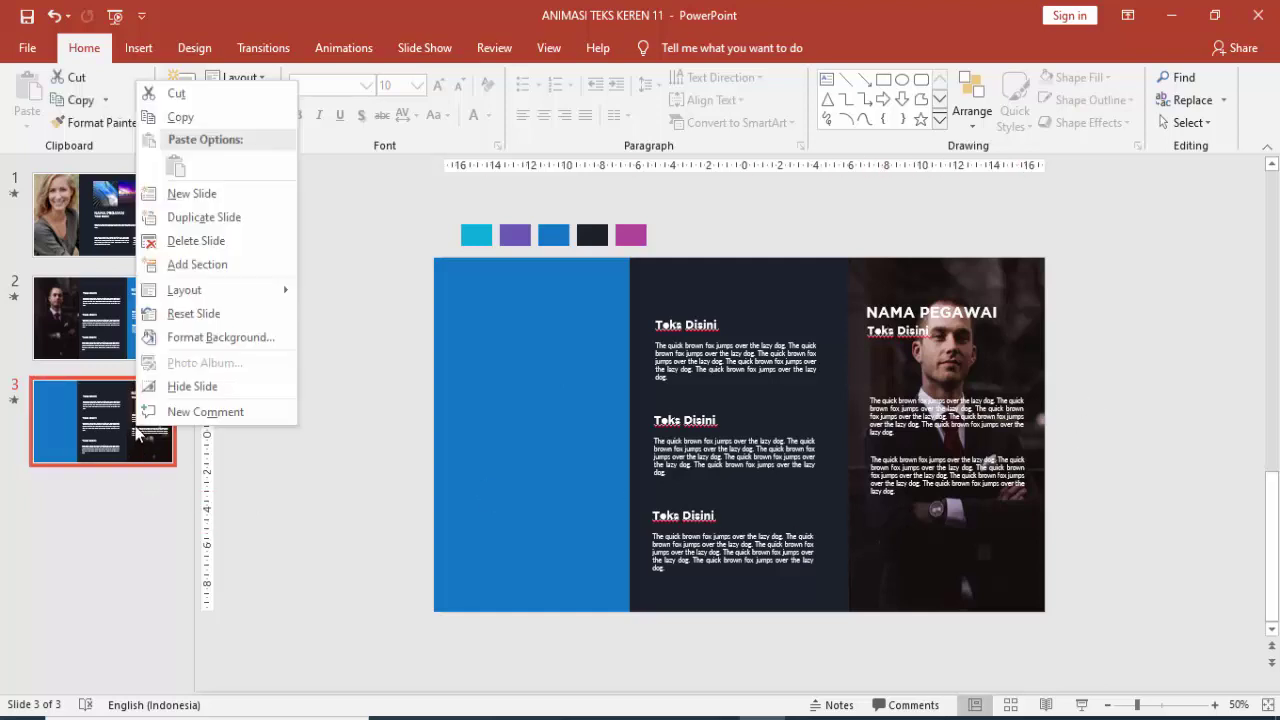
{"action": "left_click", "coordinate": [172, 240]}
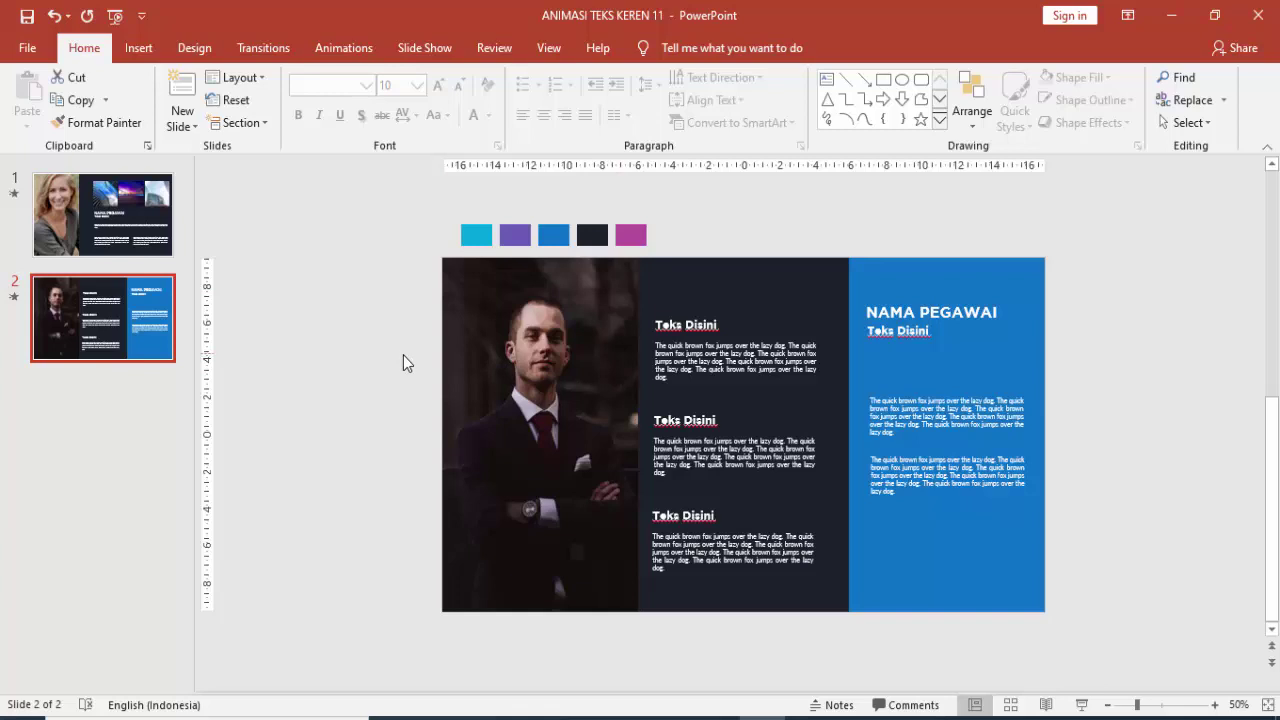